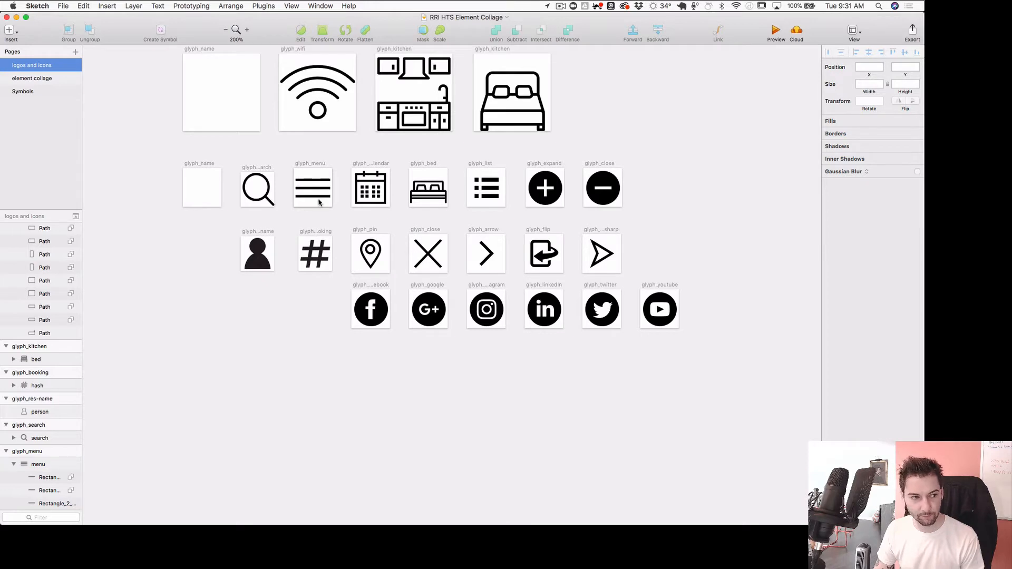
# Select the cross icon in the glyph_close artboard and locate its layer in the layer list
pyautogui.click(430, 257)
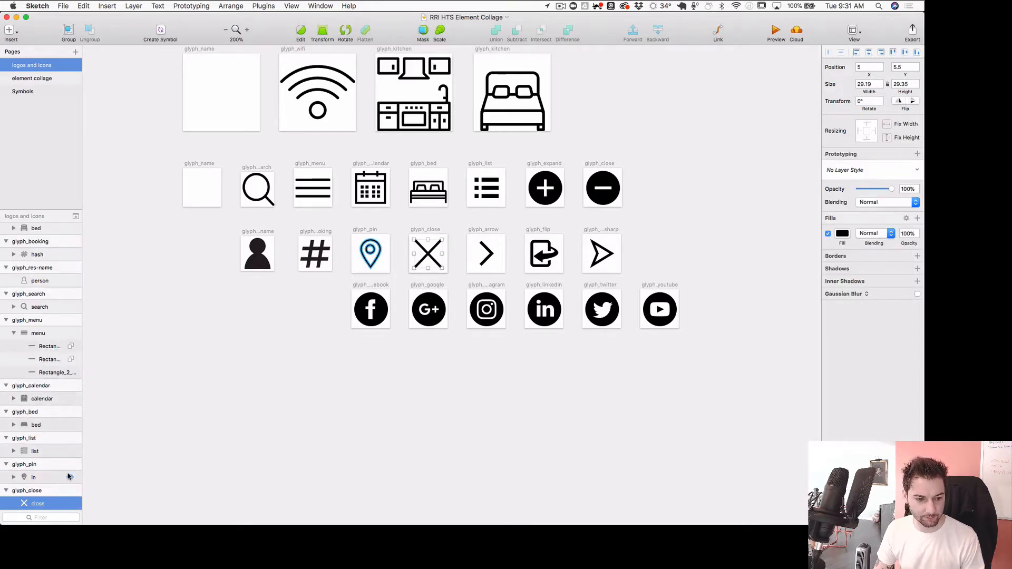
pyautogui.scroll(-4, 68, 472)
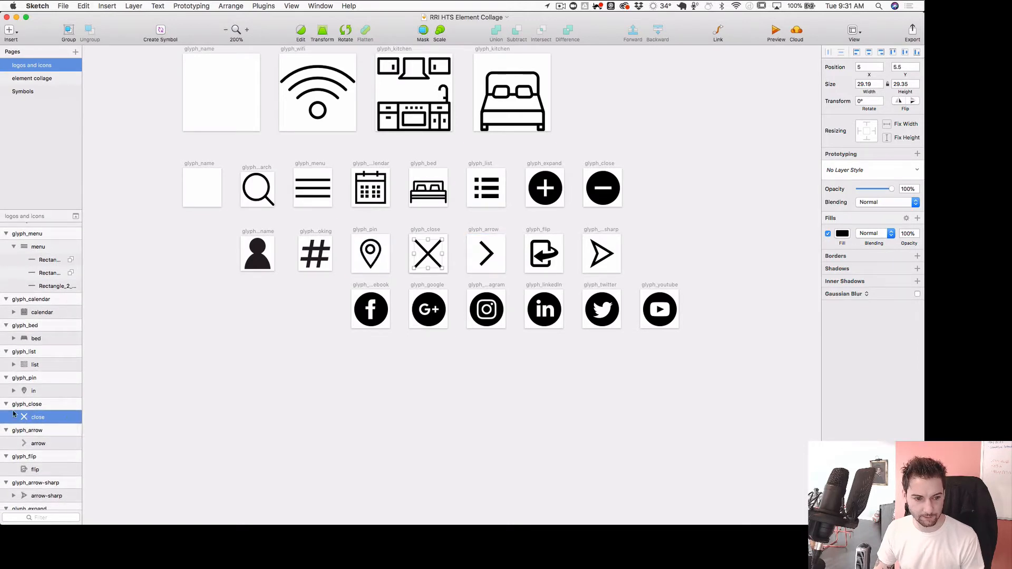
pyautogui.scroll(4, 17, 352)
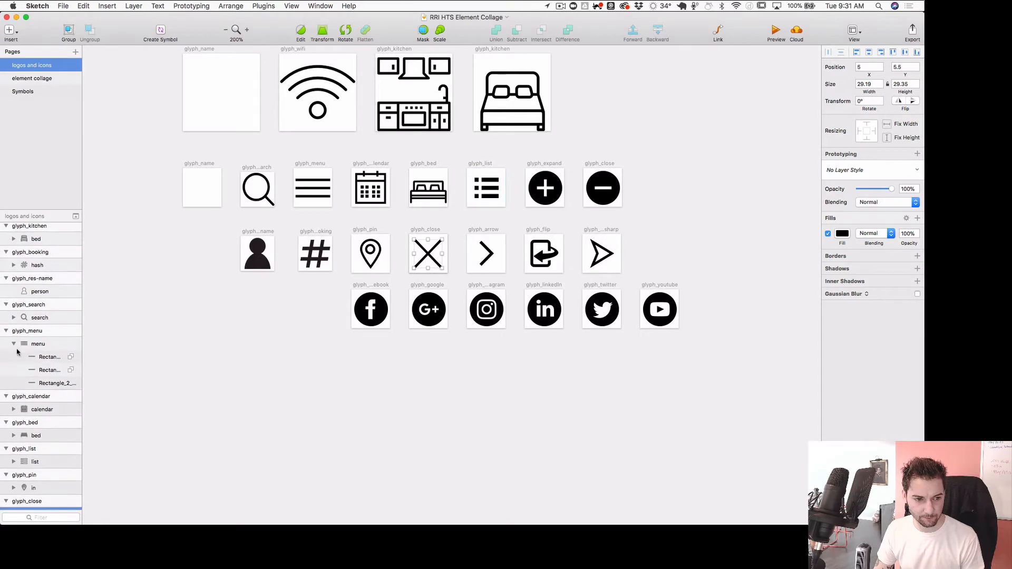
# Try to flatten the menu shape inside the glyph_menu artboard into a single path
pyautogui.click(13, 345)
pyautogui.click(47, 345)
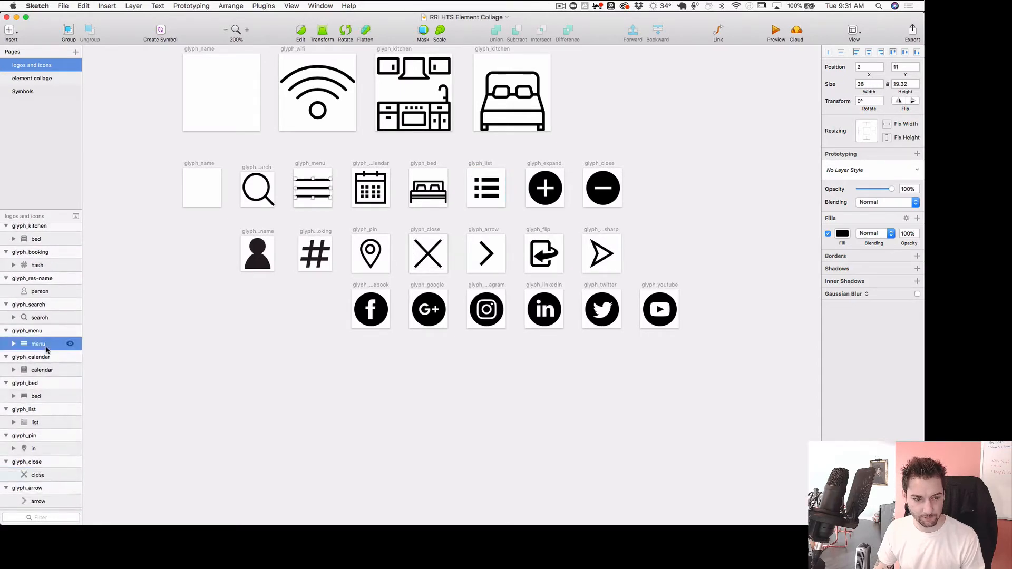
pyautogui.click(13, 344)
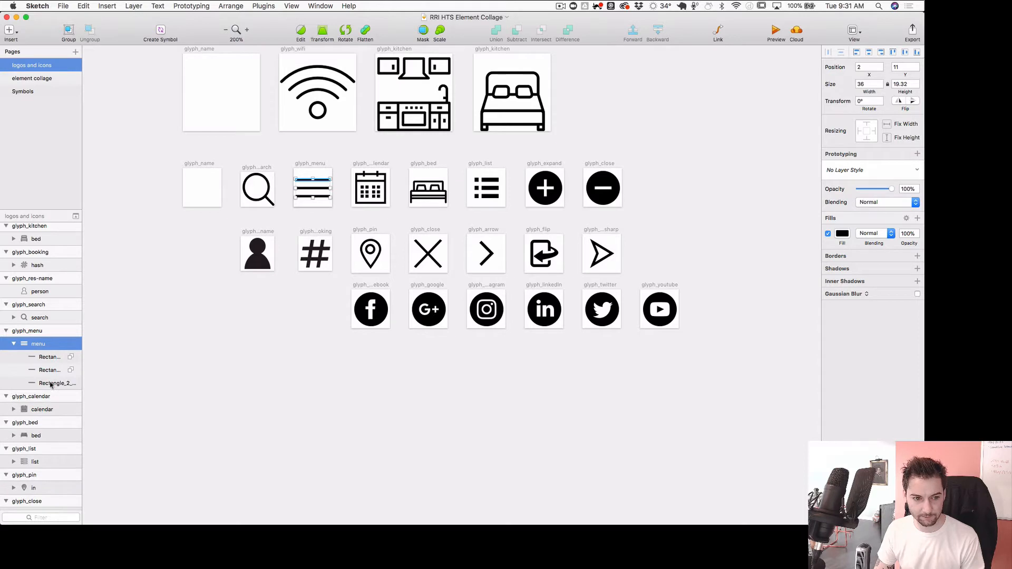
pyautogui.click(11, 343)
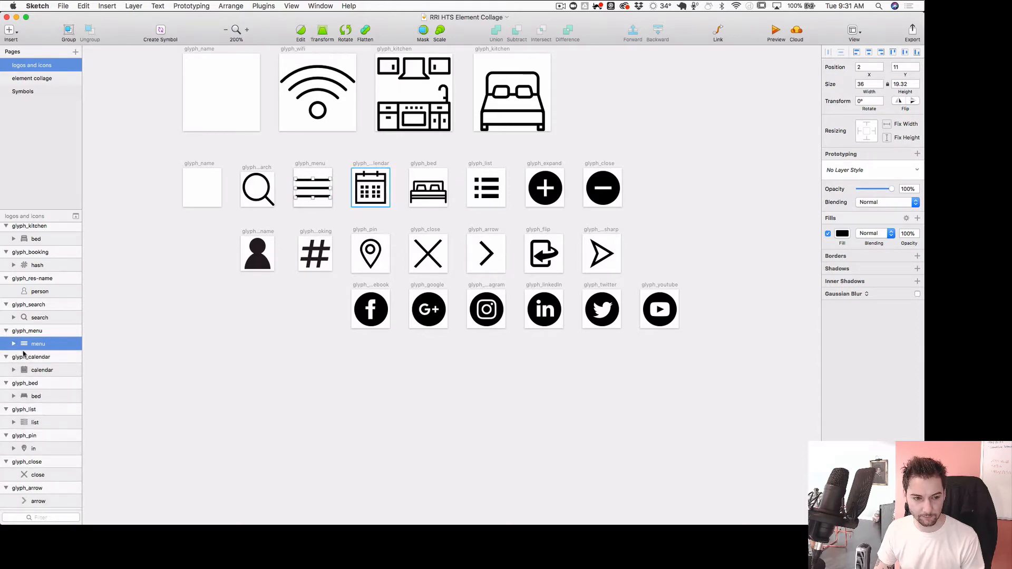
pyautogui.click(365, 31)
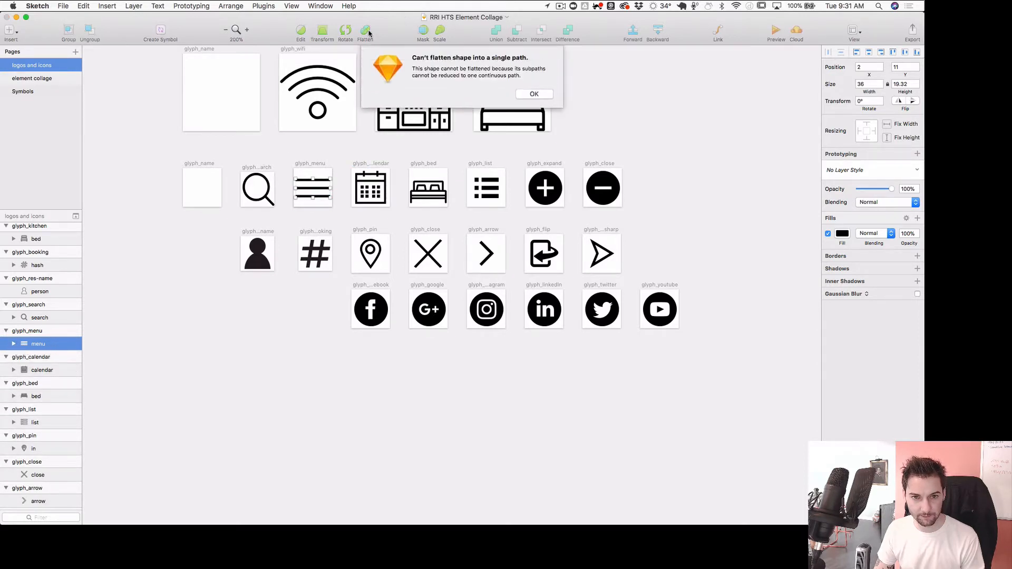
pyautogui.click(534, 94)
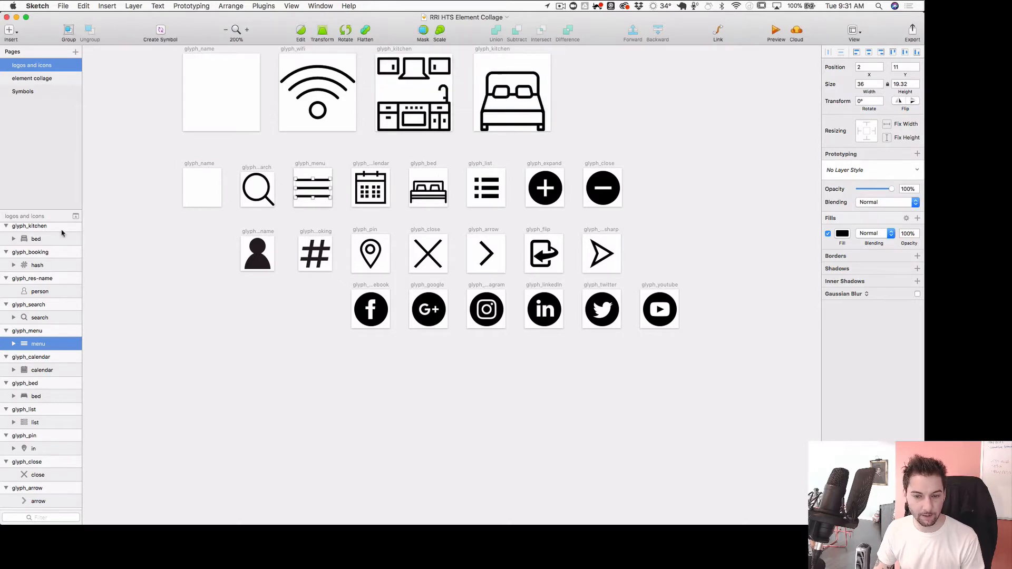
# Examine the search shape's paths and the background colour setting of the glyph_search artboard
pyautogui.click(13, 318)
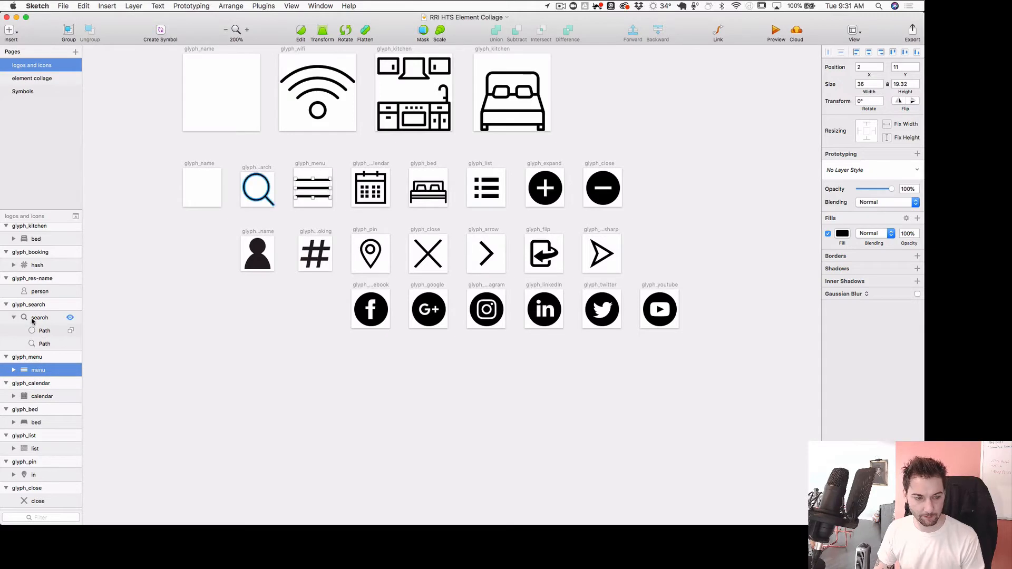
pyautogui.click(33, 318)
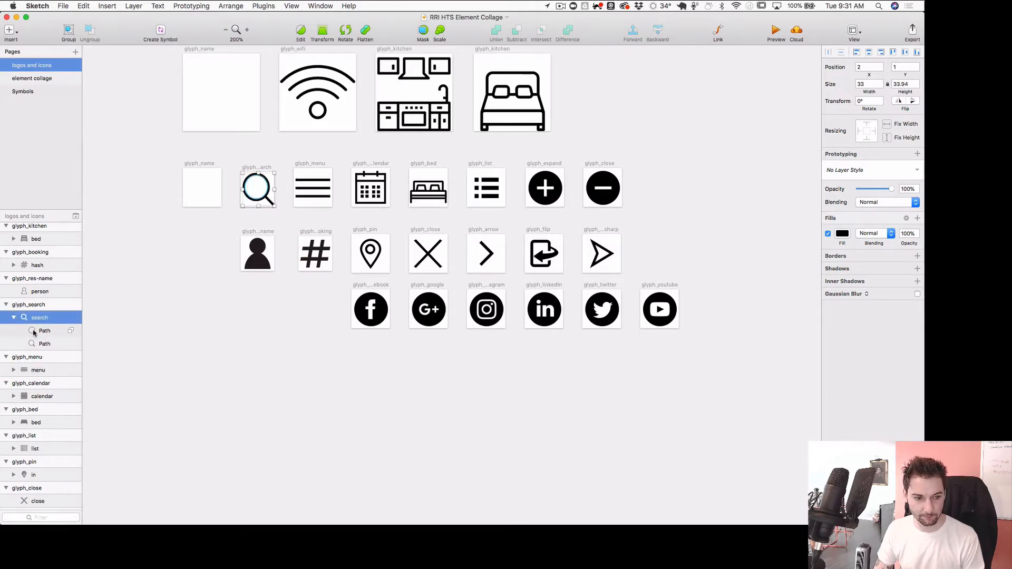
pyautogui.click(33, 333)
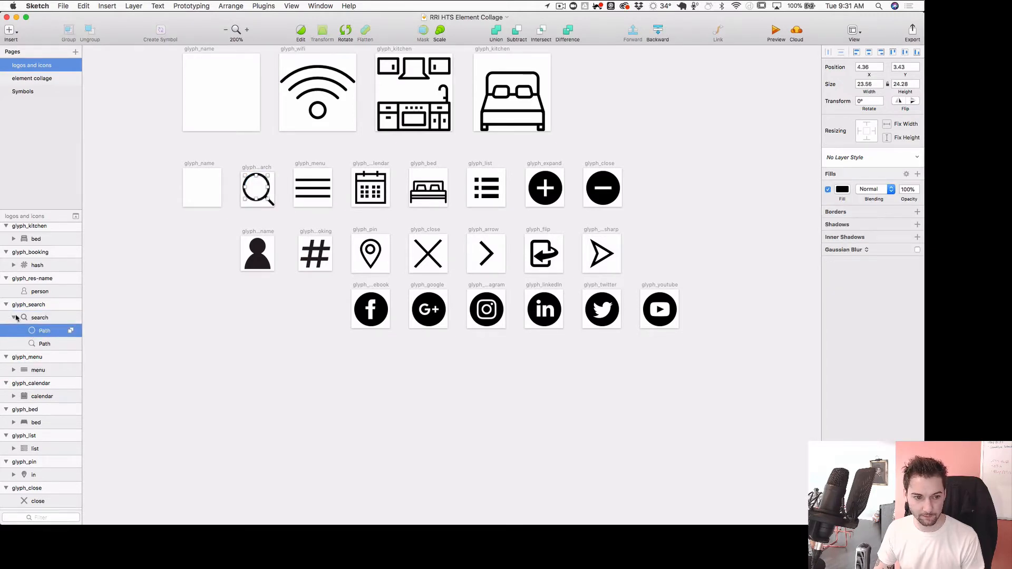
pyautogui.click(32, 318)
pyautogui.click(29, 304)
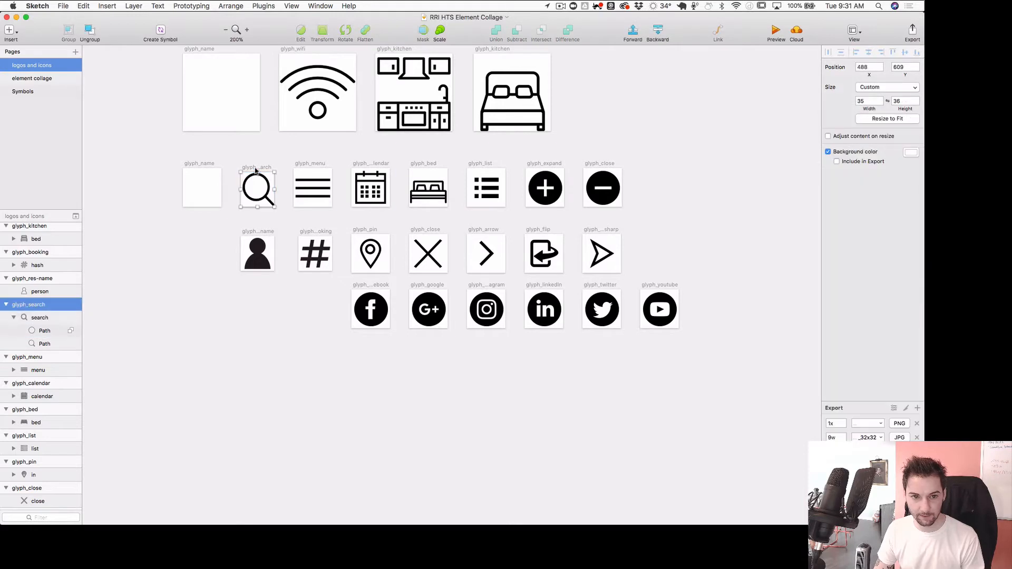
pyautogui.click(912, 153)
pyautogui.click(745, 209)
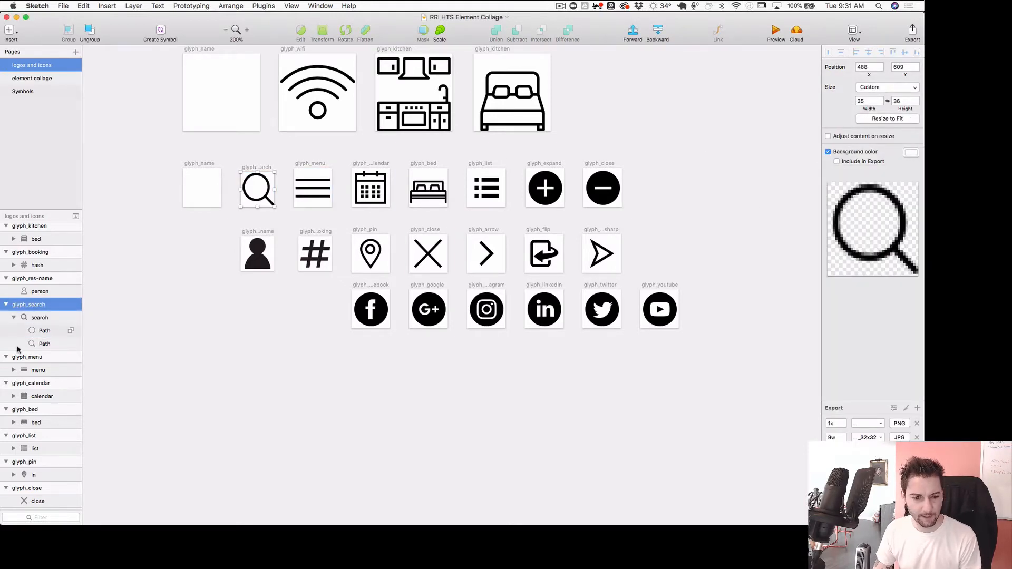
# Collapse the glyph_search layers, then examine the menu shape and the settings of the glyph_menu artboard
pyautogui.click(6, 358)
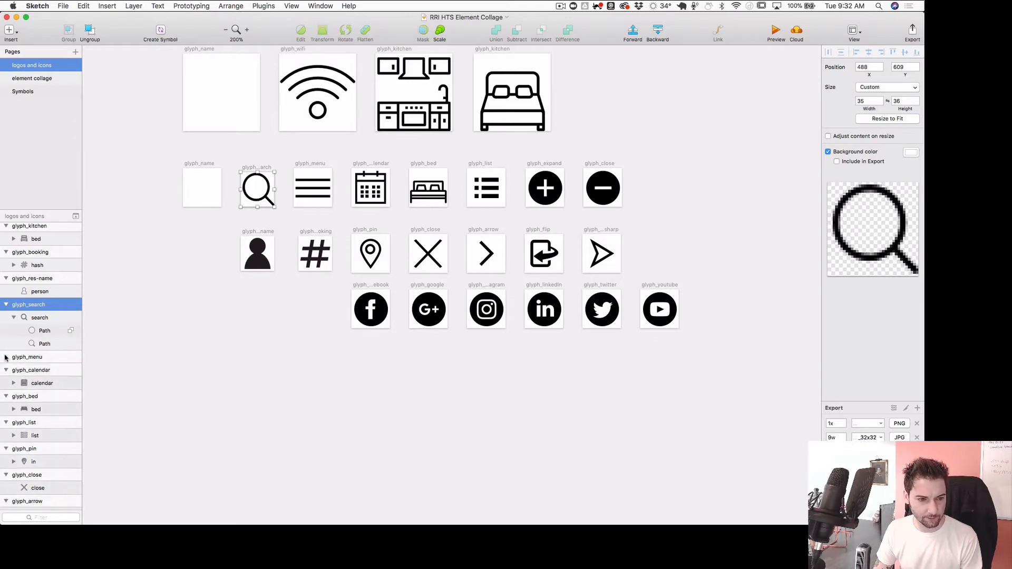
pyautogui.click(6, 305)
pyautogui.click(6, 318)
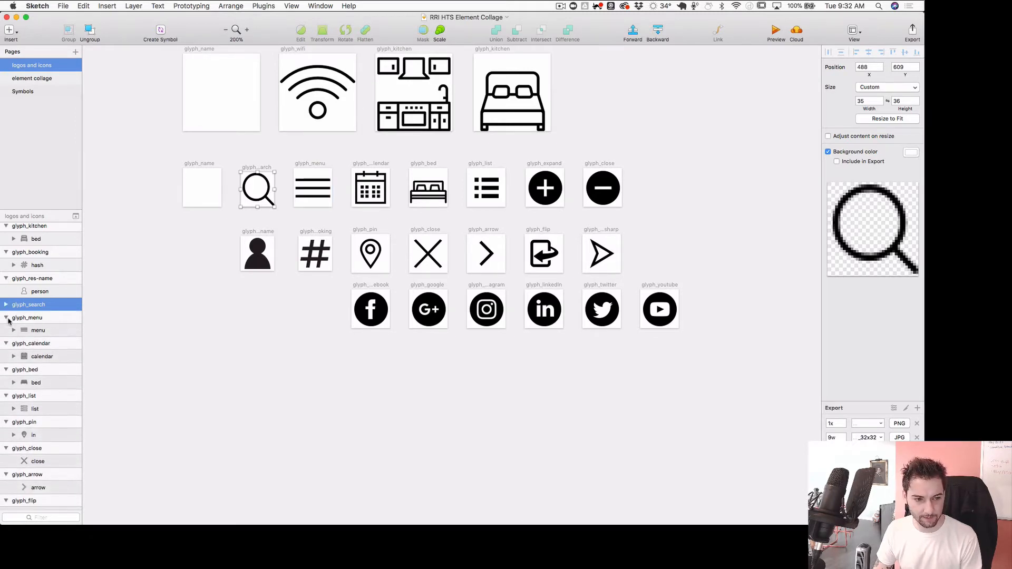
pyautogui.click(21, 318)
pyautogui.click(34, 331)
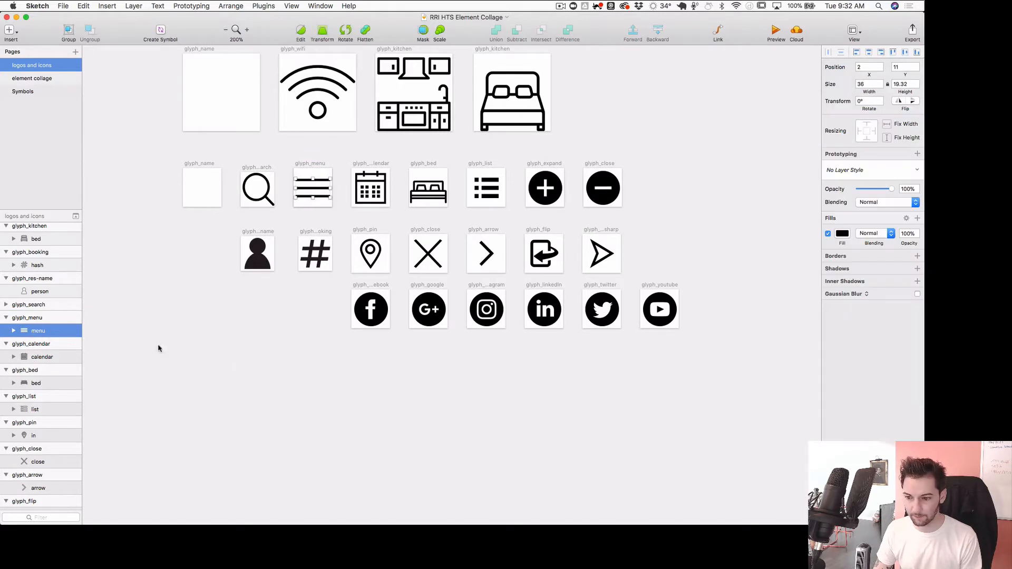
pyautogui.click(28, 318)
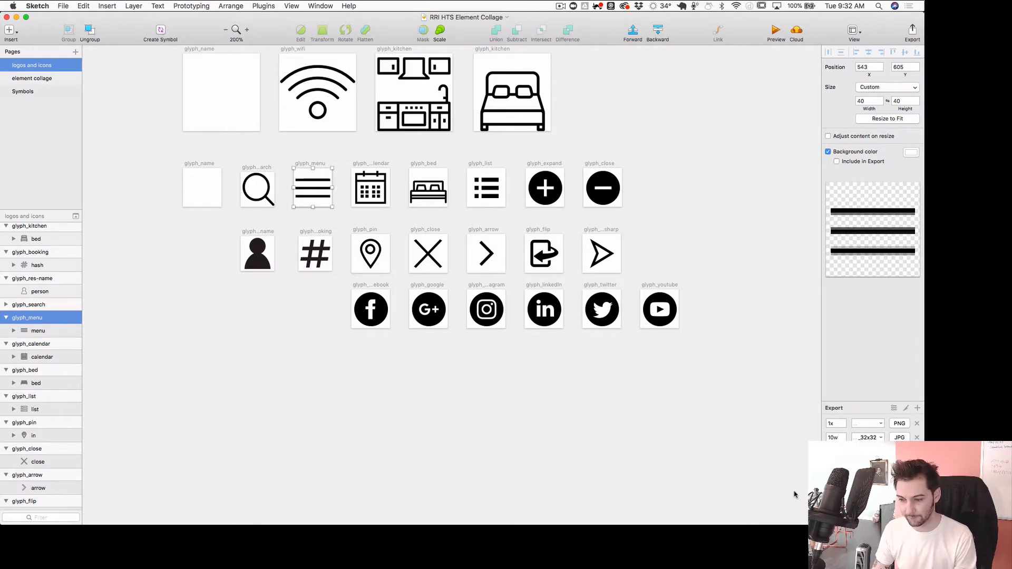
pyautogui.click(728, 496)
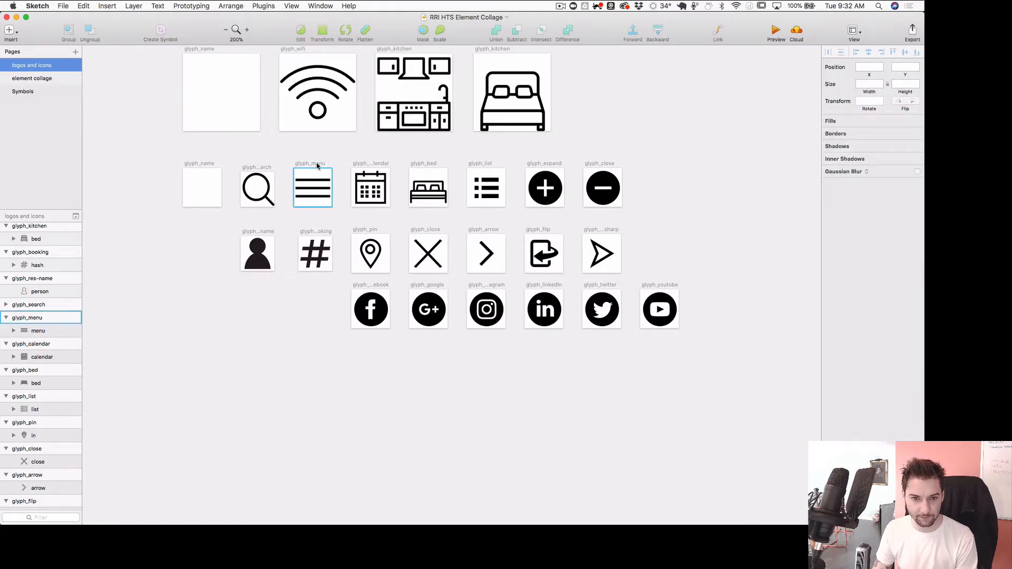
# Start exporting the glyph_menu artboard and set the export destination to the rri-styleguide folder
pyautogui.click(317, 166)
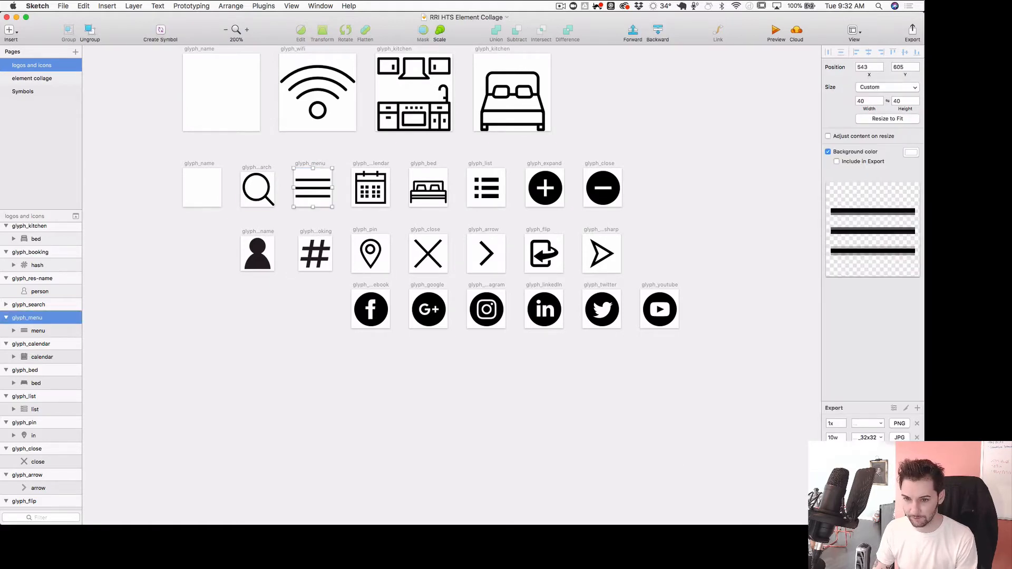
pyautogui.press('super+shift+e')
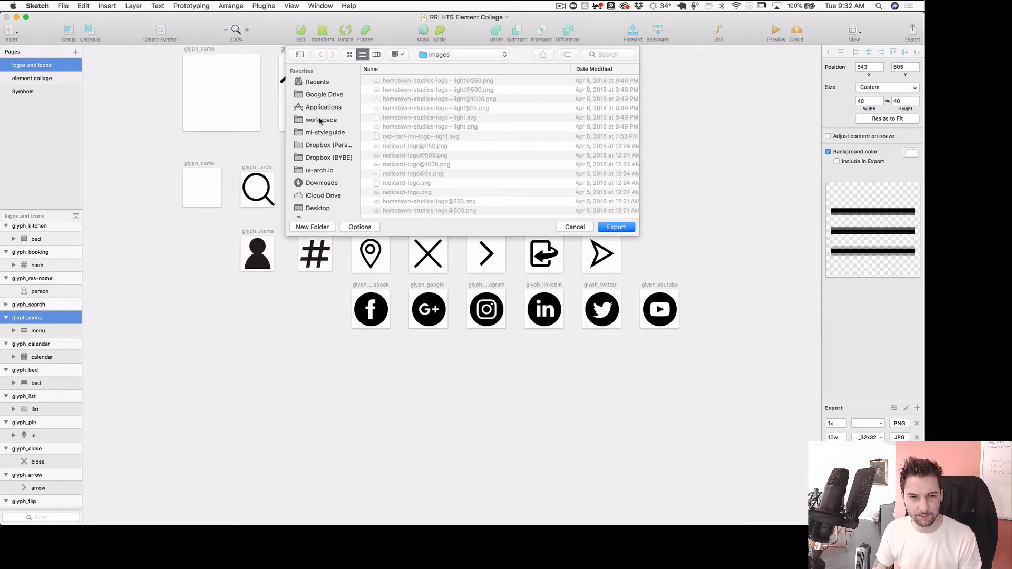
pyautogui.click(320, 120)
pyautogui.click(318, 132)
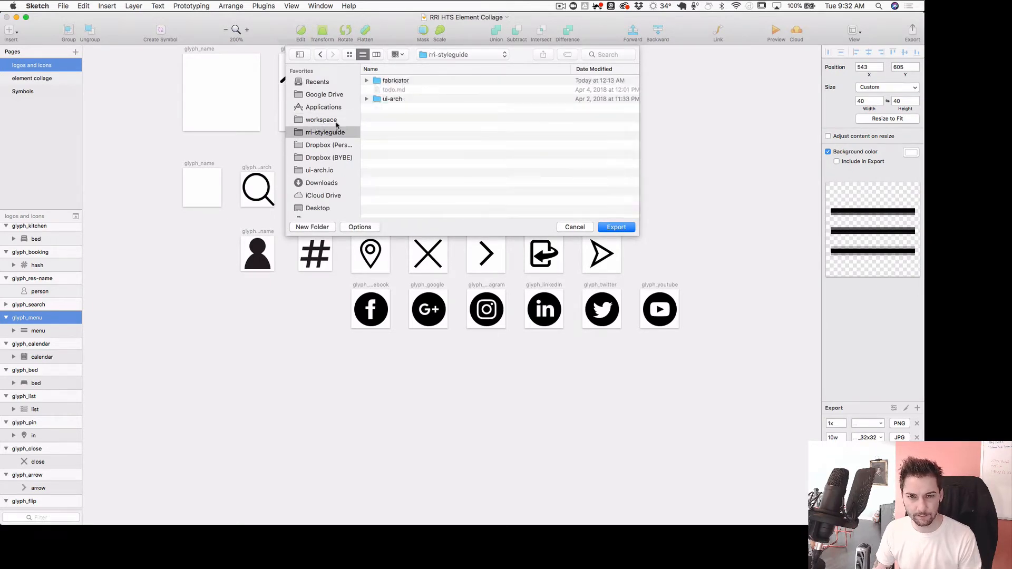
pyautogui.doubleClick(388, 99)
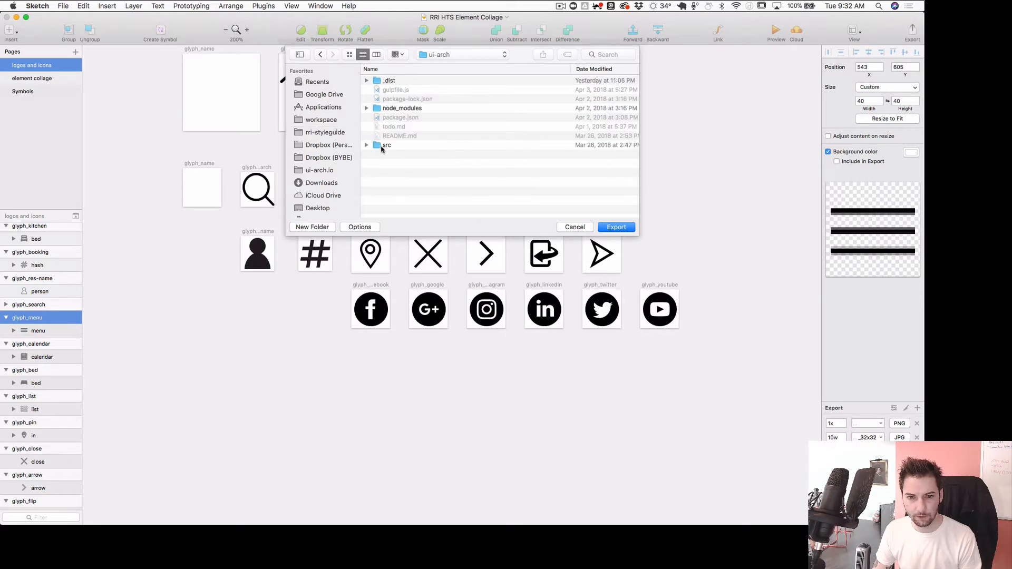
pyautogui.click(382, 146)
pyautogui.doubleClick(385, 146)
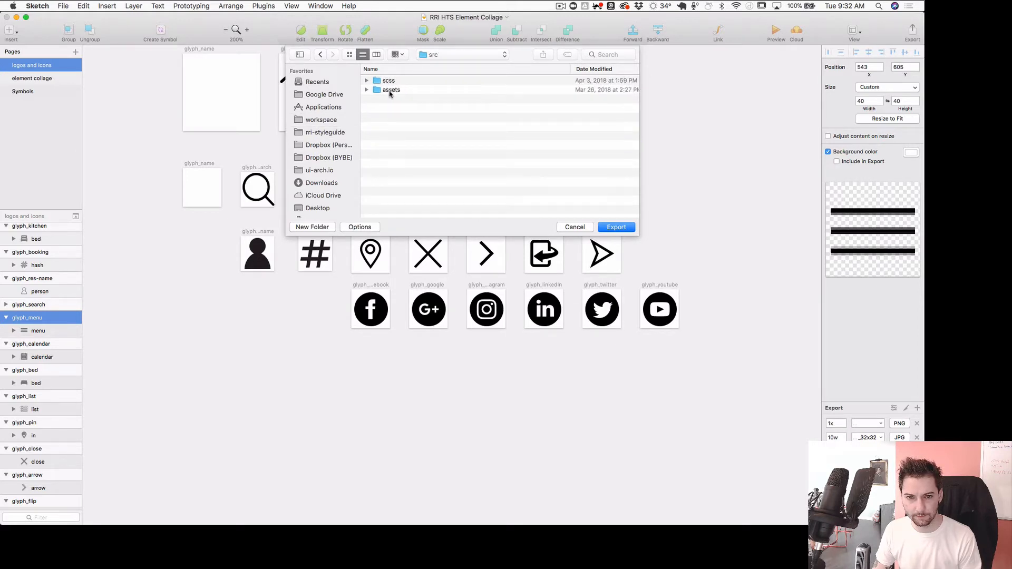
pyautogui.doubleClick(389, 90)
pyautogui.doubleClick(390, 81)
pyautogui.click(390, 82)
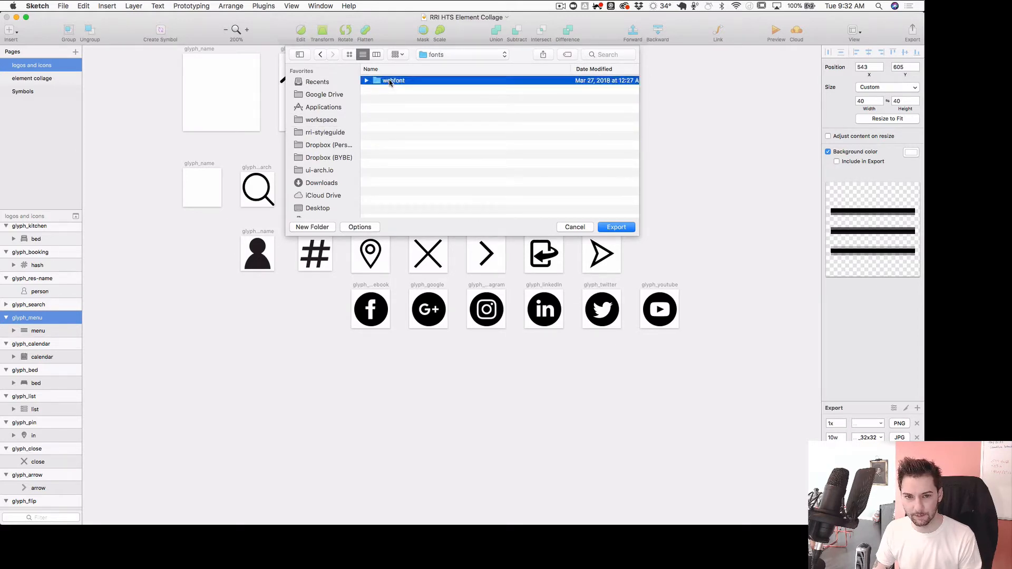
pyautogui.doubleClick(390, 82)
pyautogui.click(443, 55)
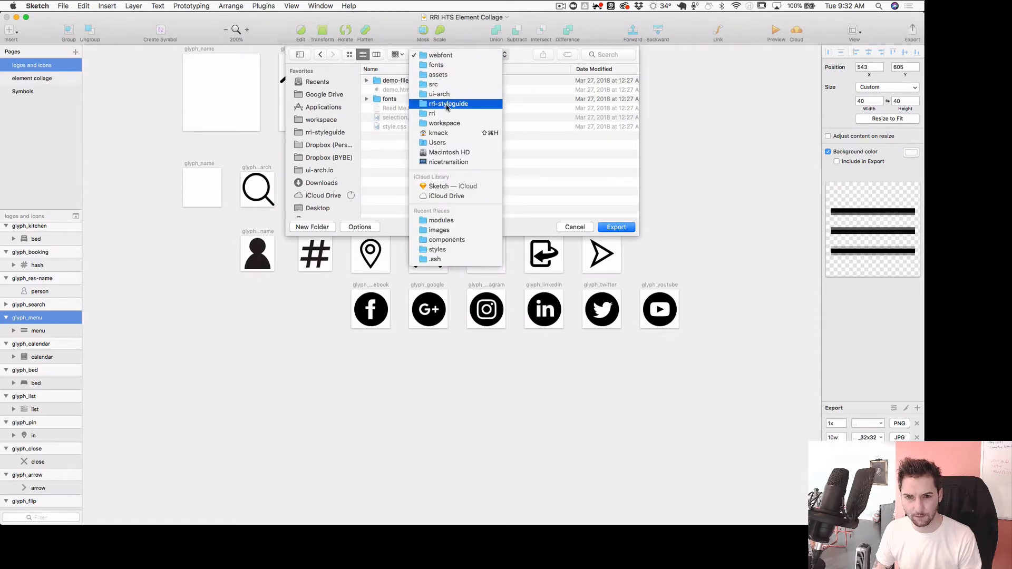
pyautogui.click(316, 131)
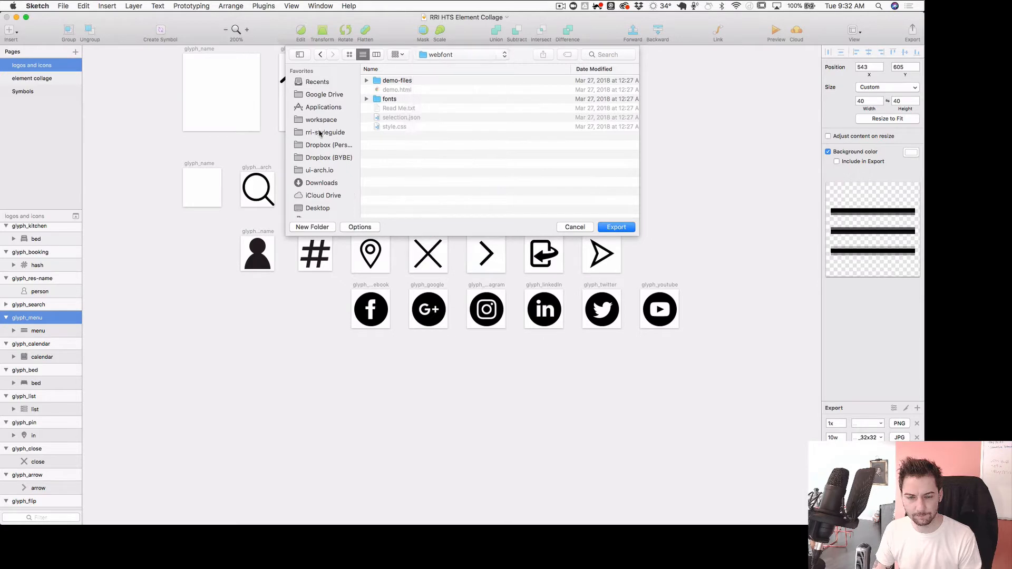
pyautogui.click(317, 121)
pyautogui.click(392, 118)
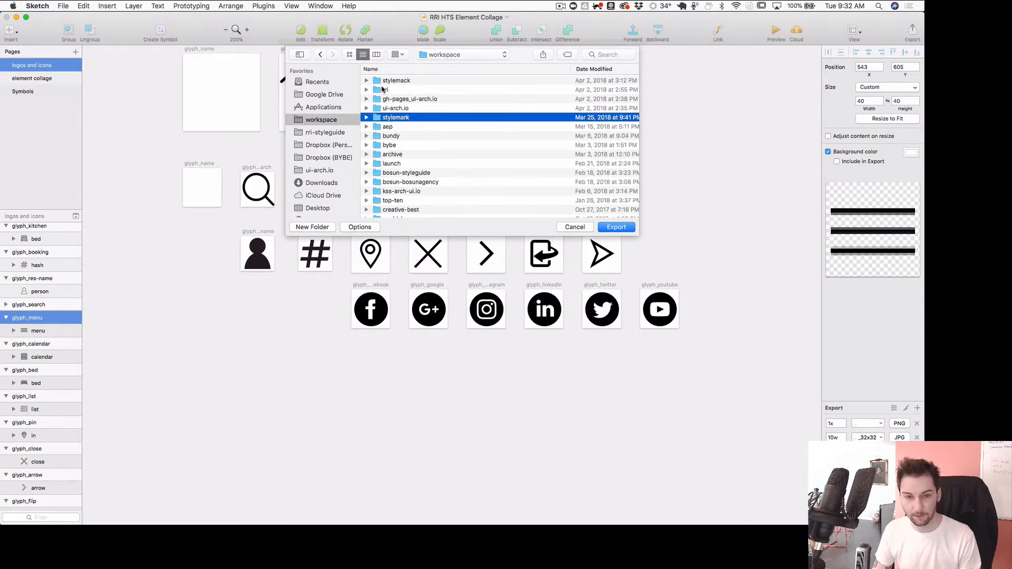
pyautogui.click(383, 89)
pyautogui.doubleClick(383, 90)
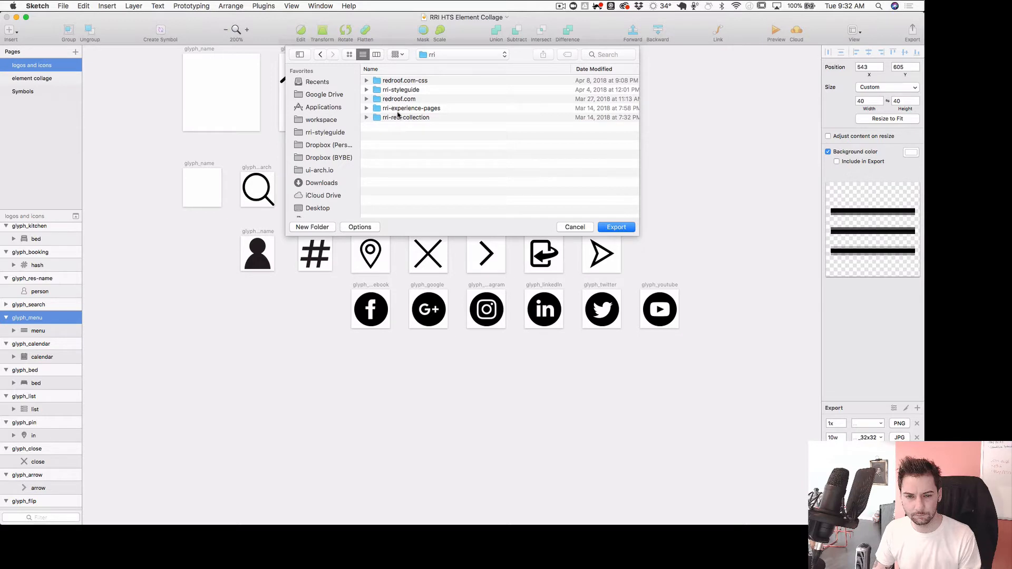
pyautogui.doubleClick(392, 89)
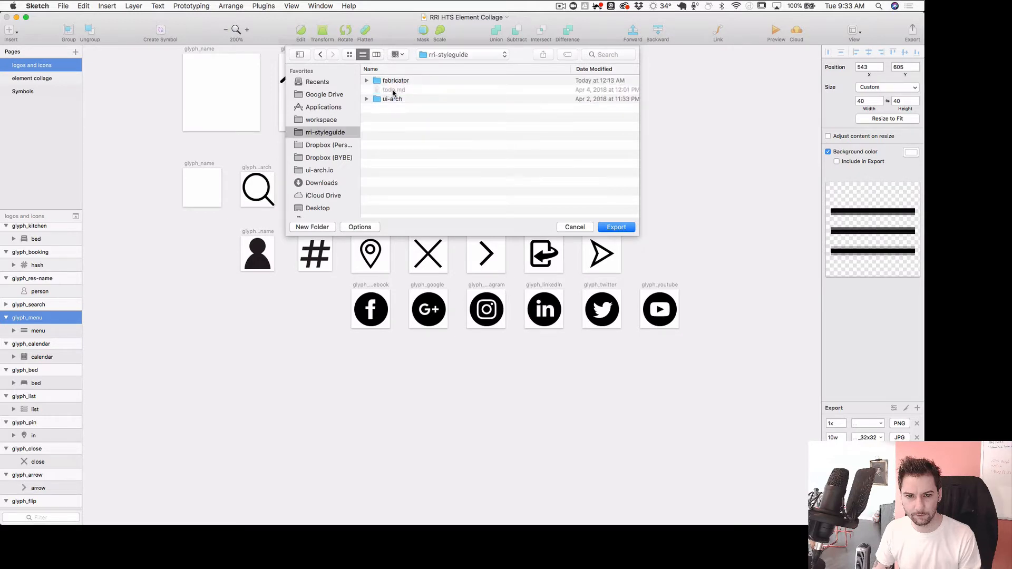
# Export the glyph_menu artboard to the images folder inside the fabricator project
pyautogui.click(366, 80)
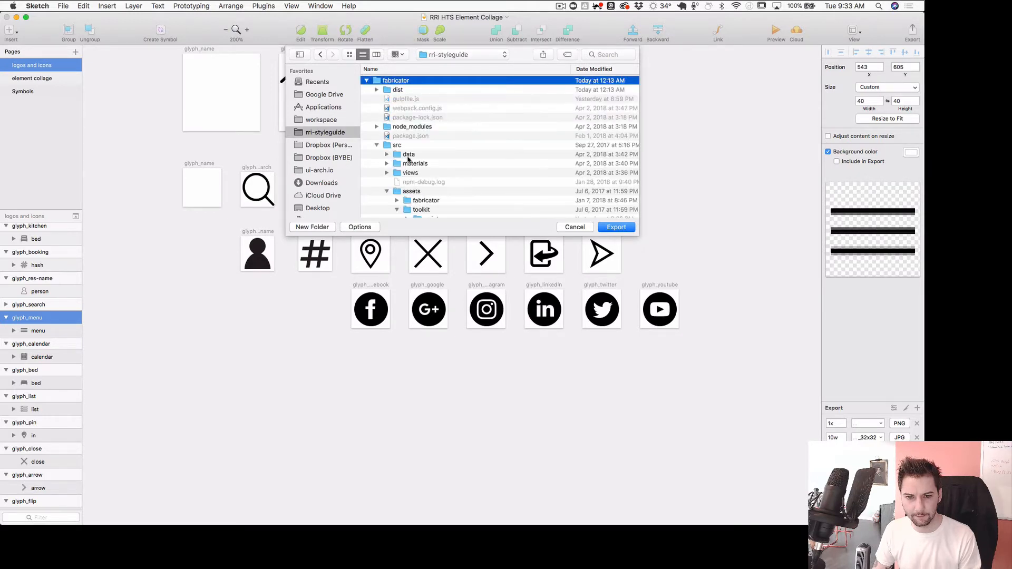
pyautogui.click(407, 163)
pyautogui.doubleClick(433, 141)
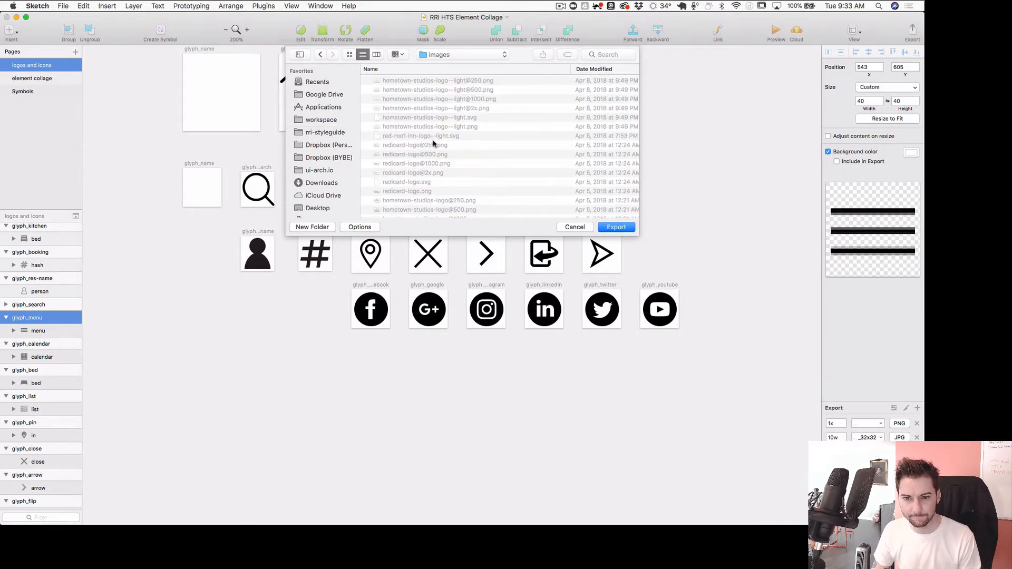
pyautogui.click(618, 226)
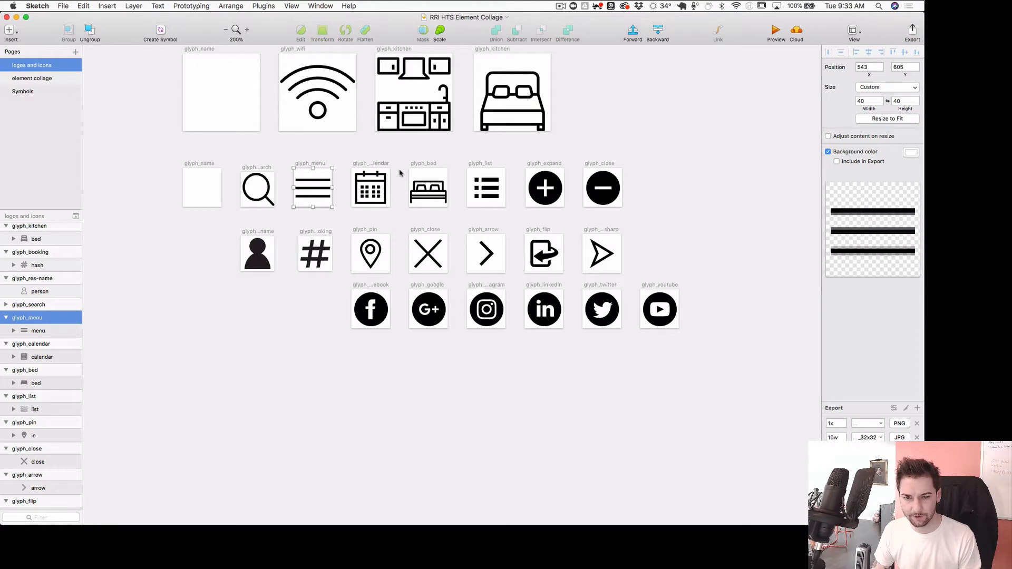
# Export the glyph_close artboard with the cross icon to the same images folder
pyautogui.click(426, 234)
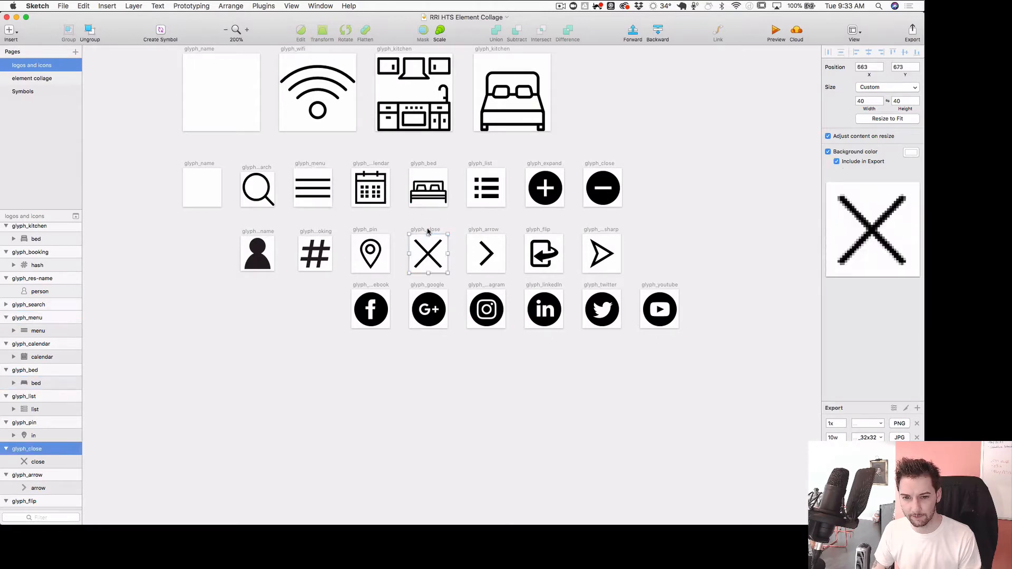
pyautogui.press('super+shift+e')
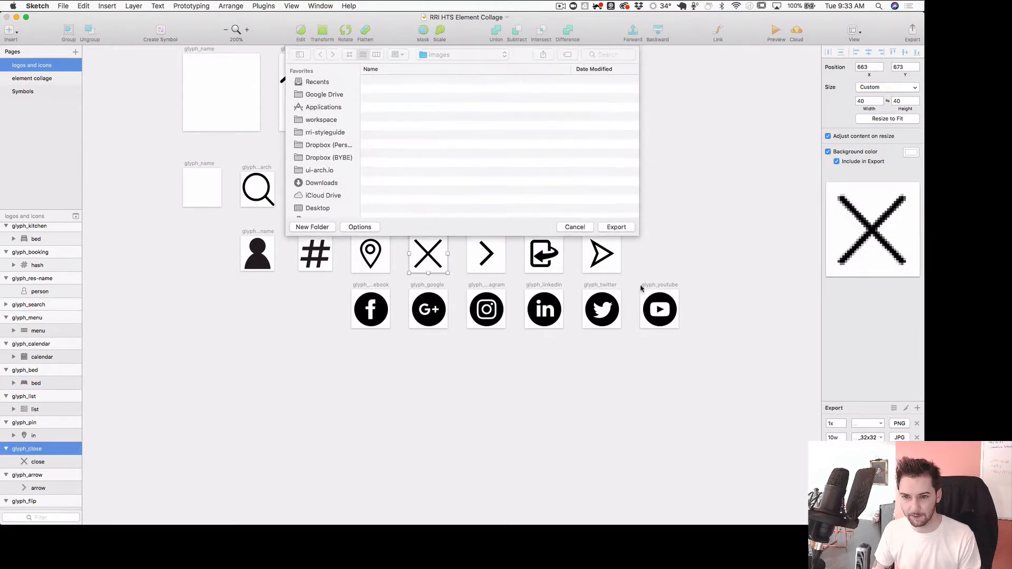
pyautogui.click(616, 225)
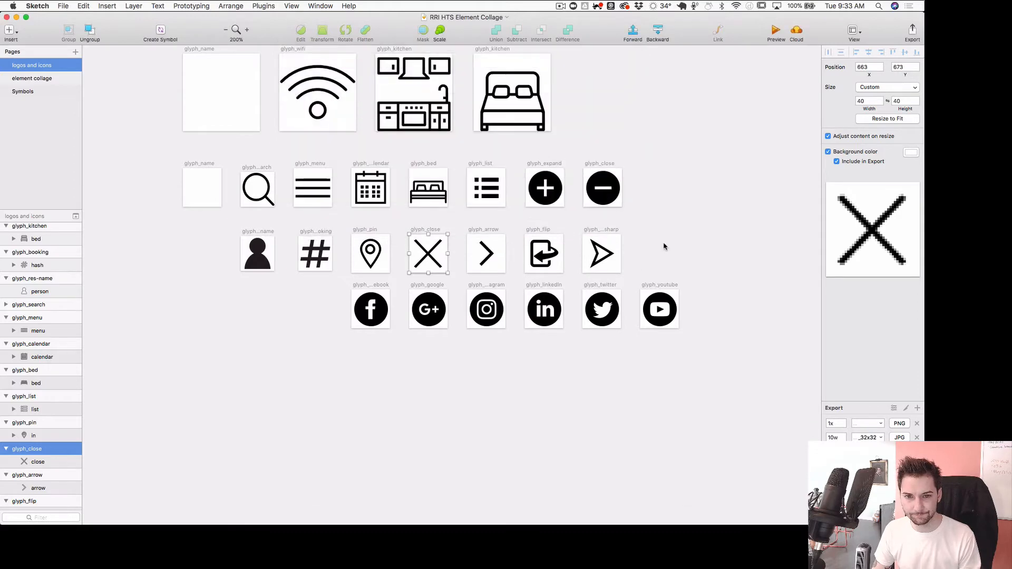
# Deselect the artboard, switch to Chrome and open the IcoMoon App (icomoon.io/app) in a full-screen incognito window
pyautogui.click(683, 238)
pyautogui.hotkey('ctrl', 'Up')
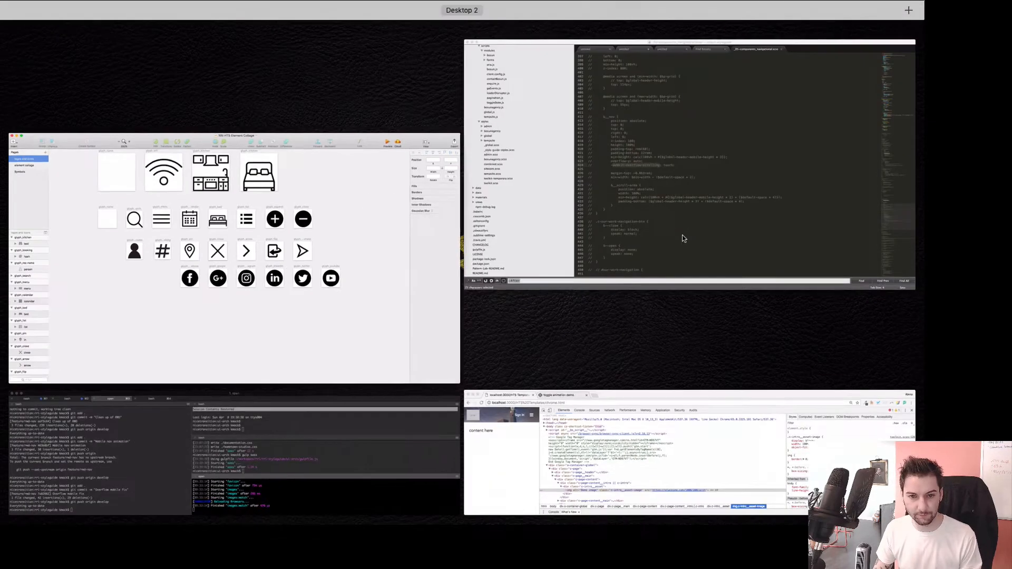
pyautogui.click(515, 407)
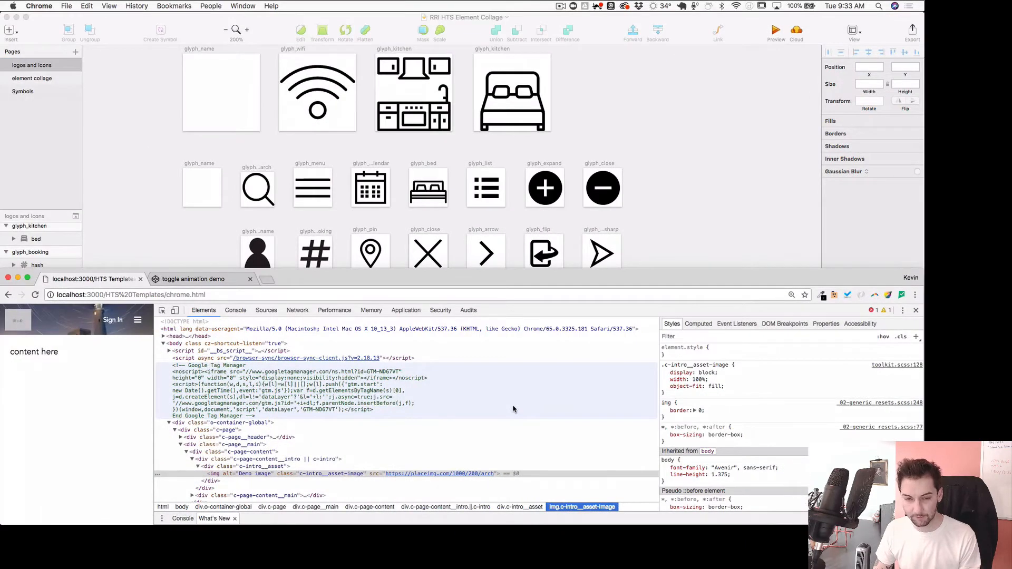
pyautogui.press('super+shift+n')
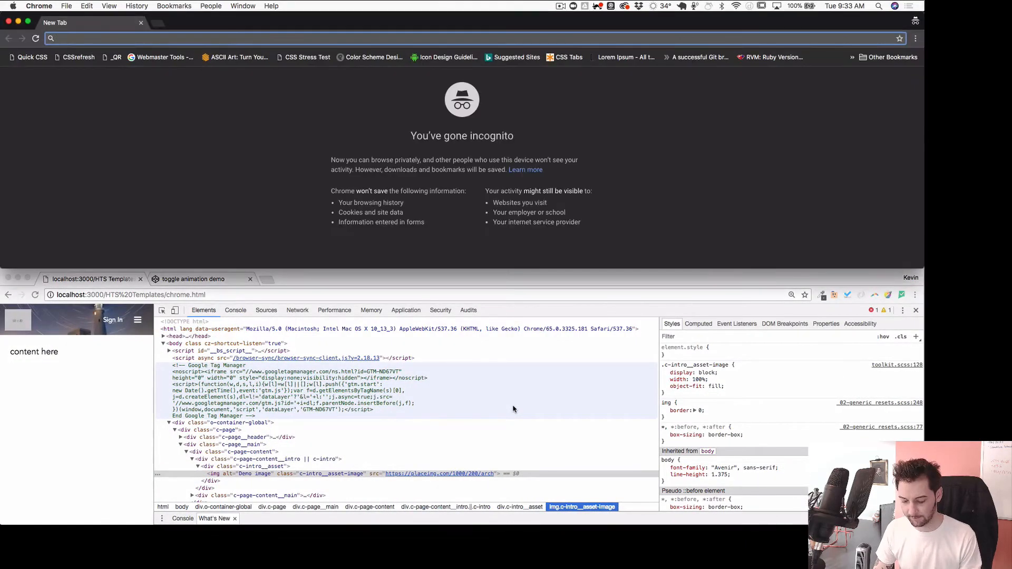
pyautogui.hotkey('ctrl', 'alt', 'Return')
pyautogui.write('ico')
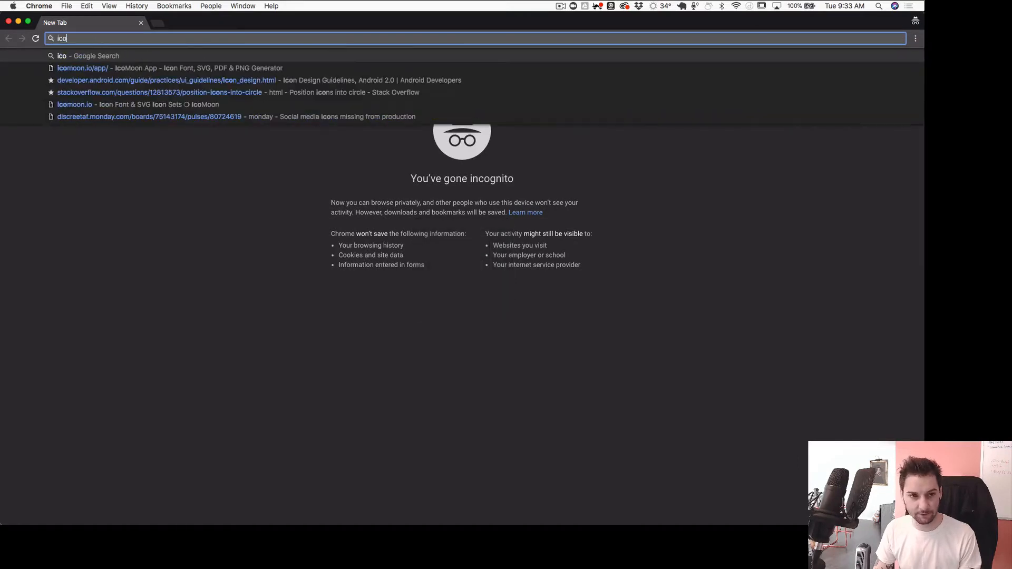
pyautogui.press('Down')
pyautogui.press('Return')
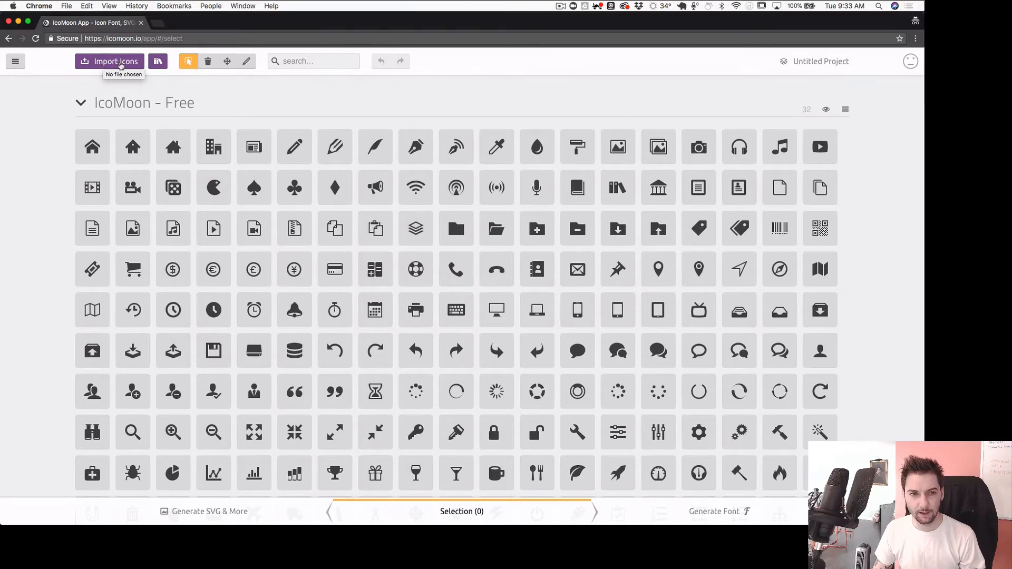
# Start an icon import and browse from the workspace folder through rri to the rri-styleguide folder
pyautogui.click(121, 62)
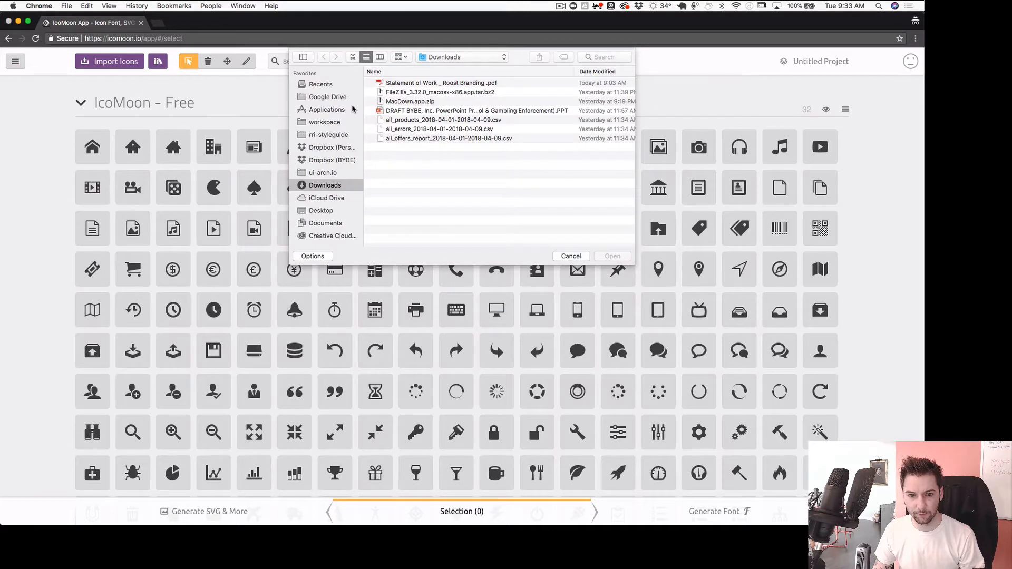
pyautogui.click(449, 57)
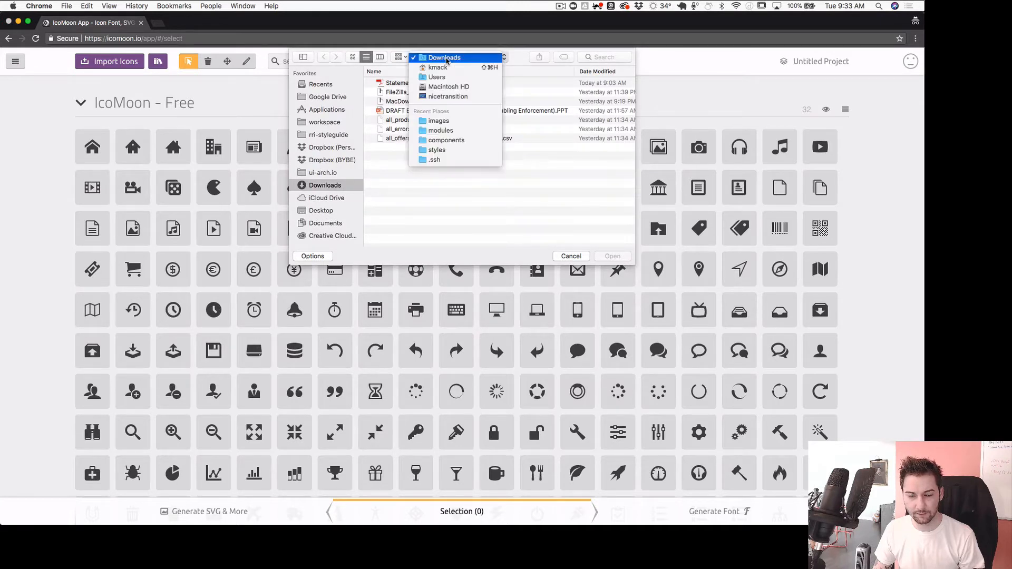
pyautogui.click(394, 191)
pyautogui.click(325, 122)
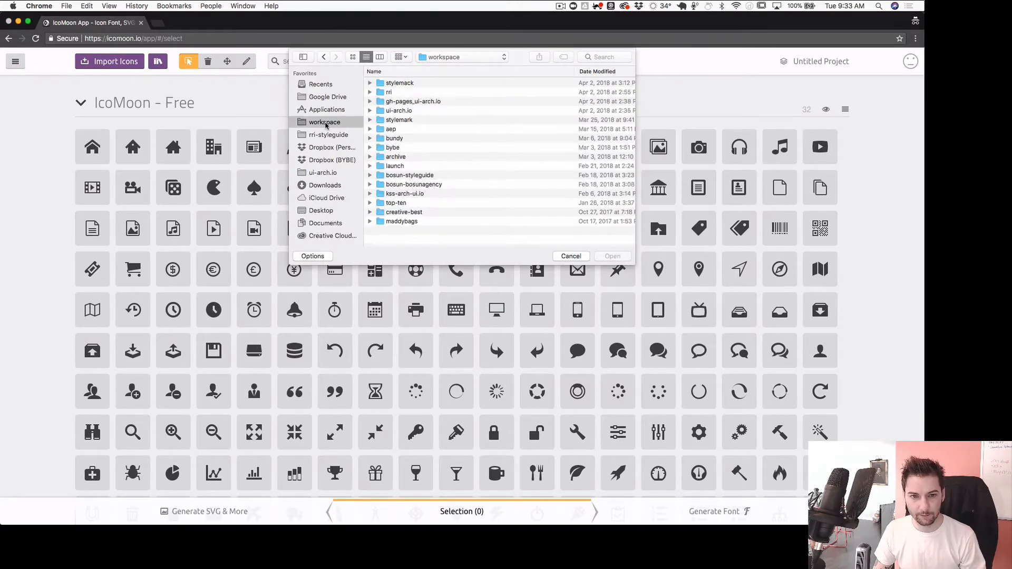
pyautogui.doubleClick(397, 93)
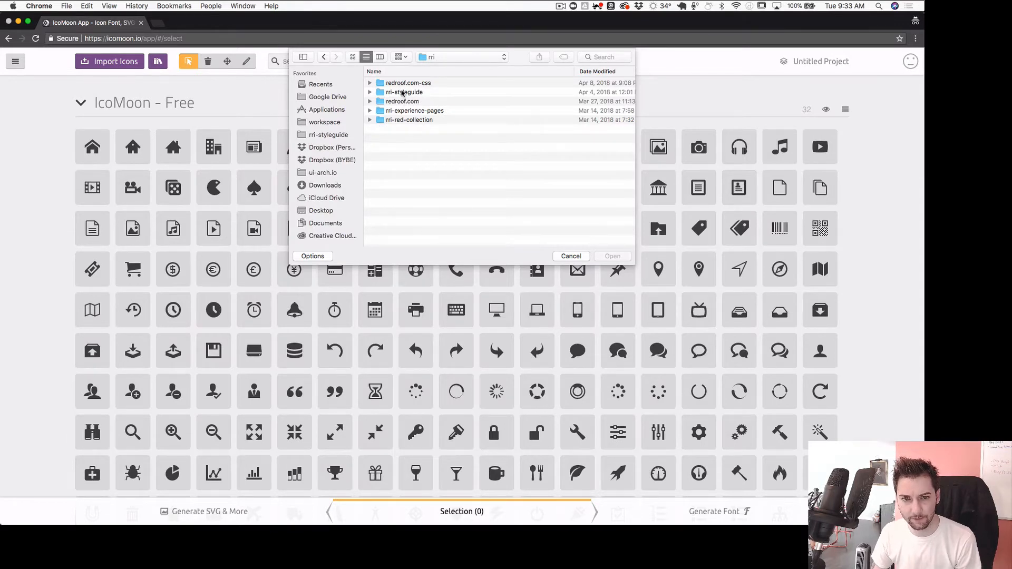
pyautogui.doubleClick(402, 93)
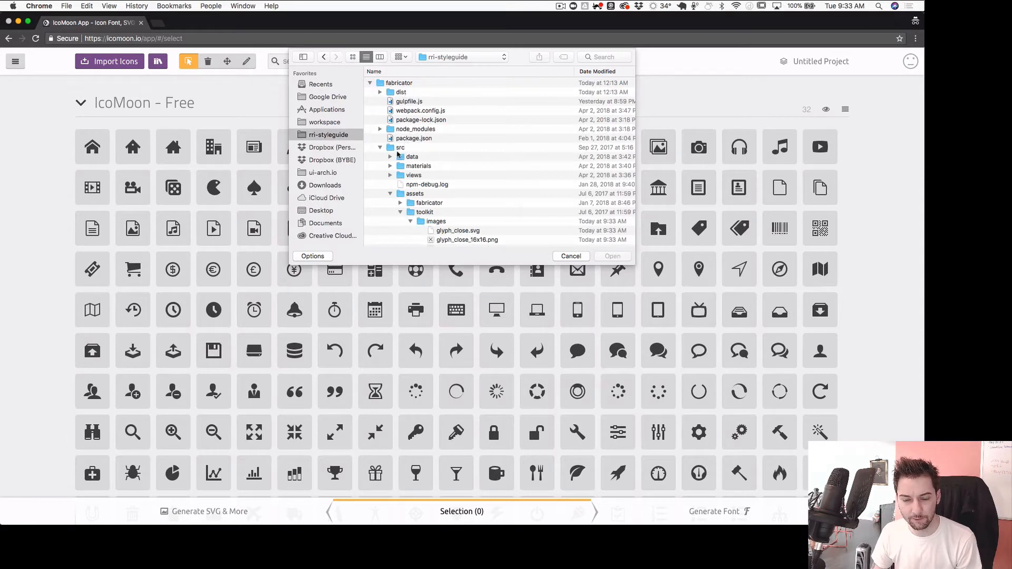
# Import selection.json from the ui-arch/src/assets/fonts/webfont folder and decline loading its stored settings
pyautogui.click(371, 83)
pyautogui.click(370, 101)
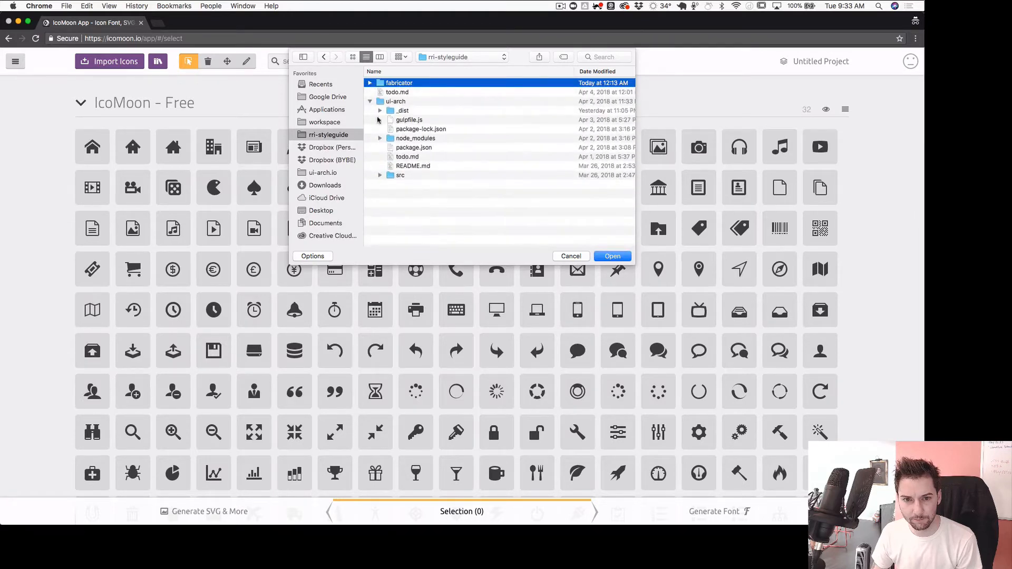
pyautogui.click(380, 176)
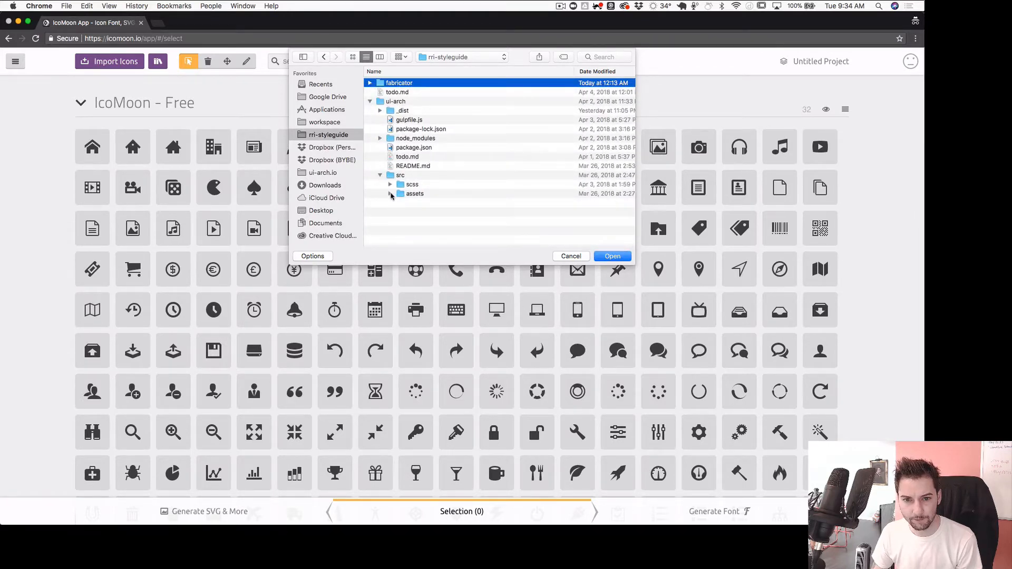
pyautogui.click(390, 194)
pyautogui.click(399, 204)
pyautogui.click(411, 212)
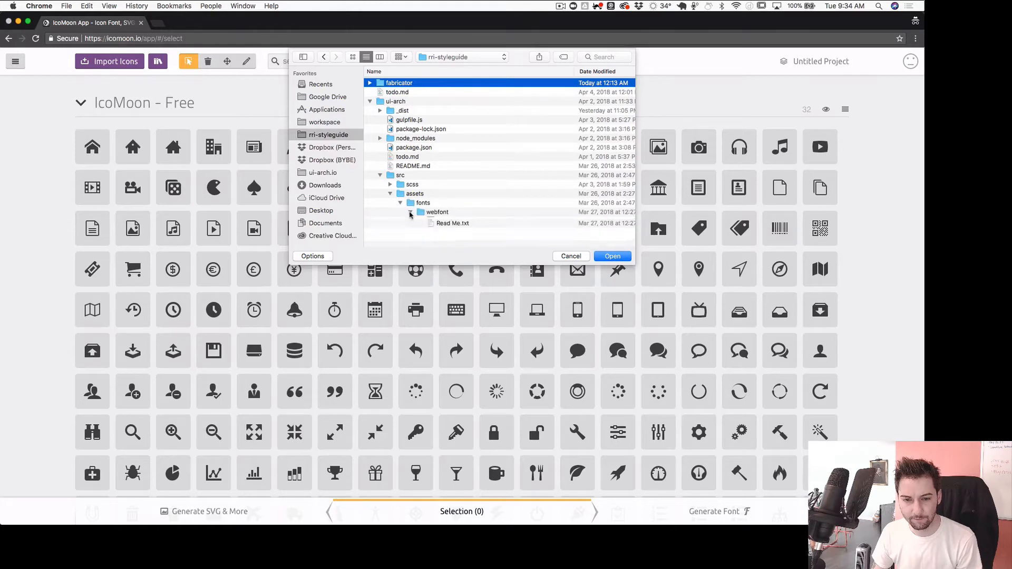
pyautogui.scroll(-2, 415, 214)
pyautogui.click(469, 233)
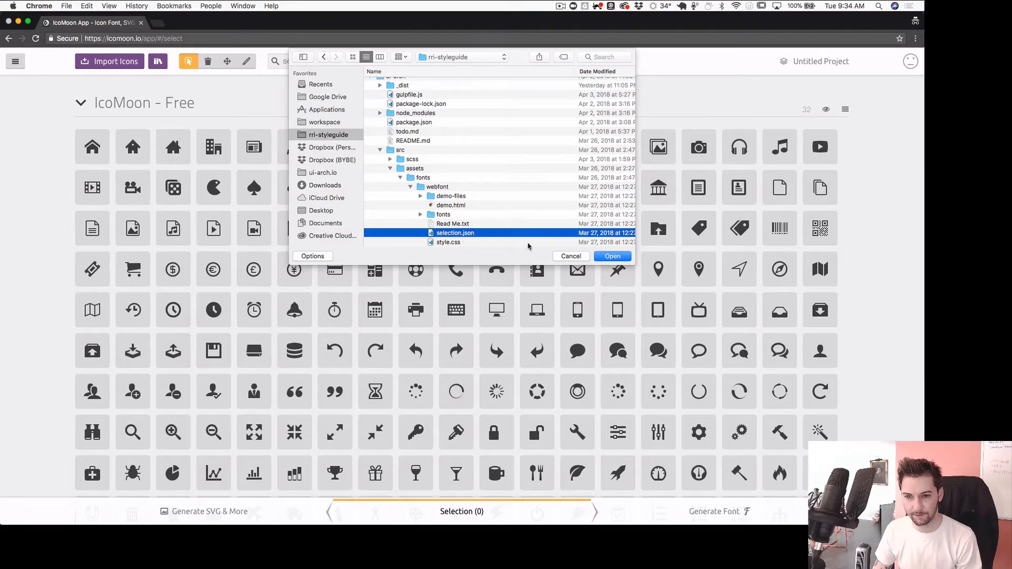
pyautogui.click(613, 257)
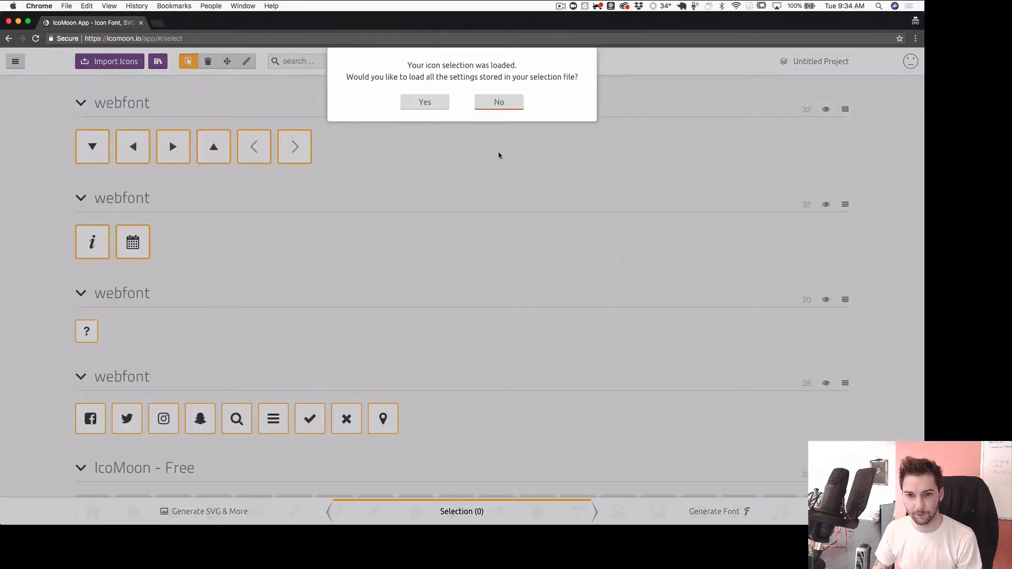
pyautogui.click(500, 102)
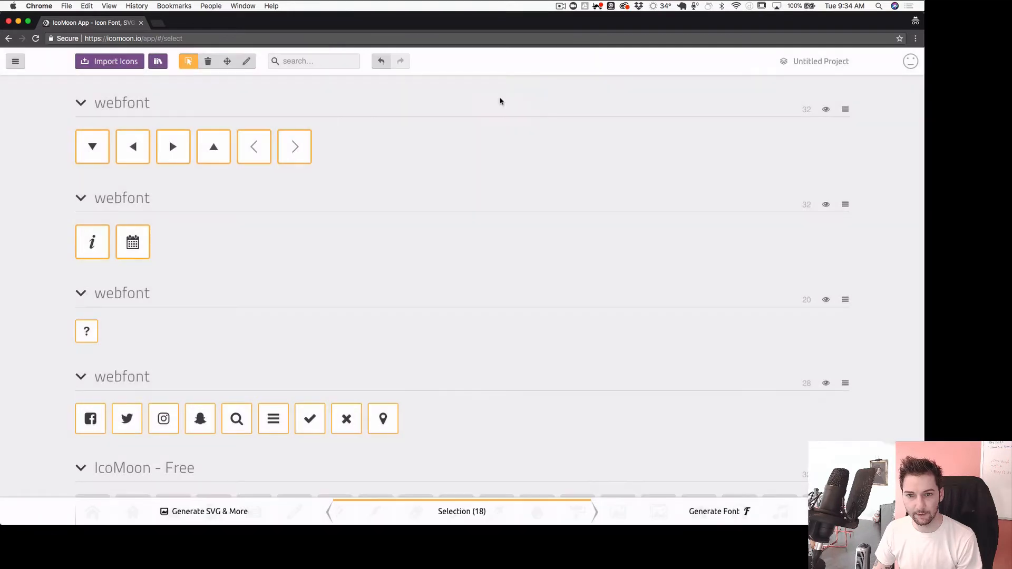
# Review the imported webfont icon sets and check them against the glyph artboards in Sketch, returning to Chrome
pyautogui.scroll(-5, 267, 296)
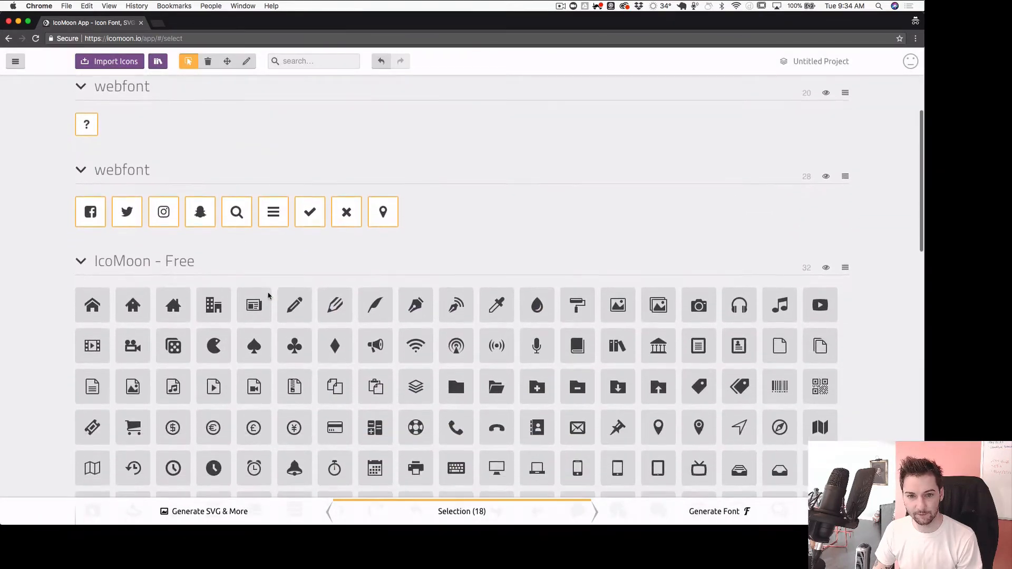
pyautogui.scroll(5, 270, 294)
pyautogui.scroll(2, 335, 154)
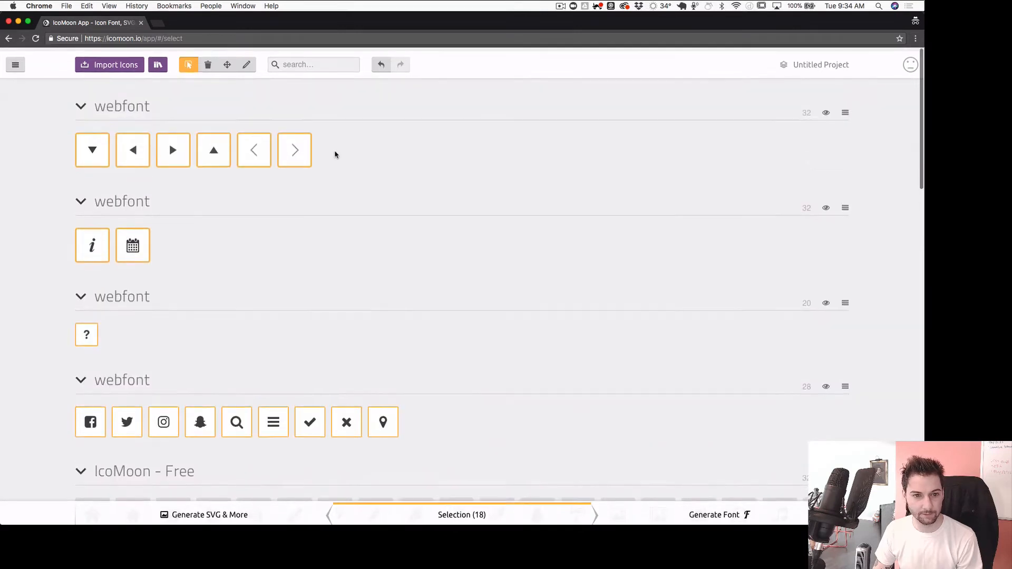
pyautogui.scroll(-5, 311, 272)
pyautogui.scroll(-4, 311, 272)
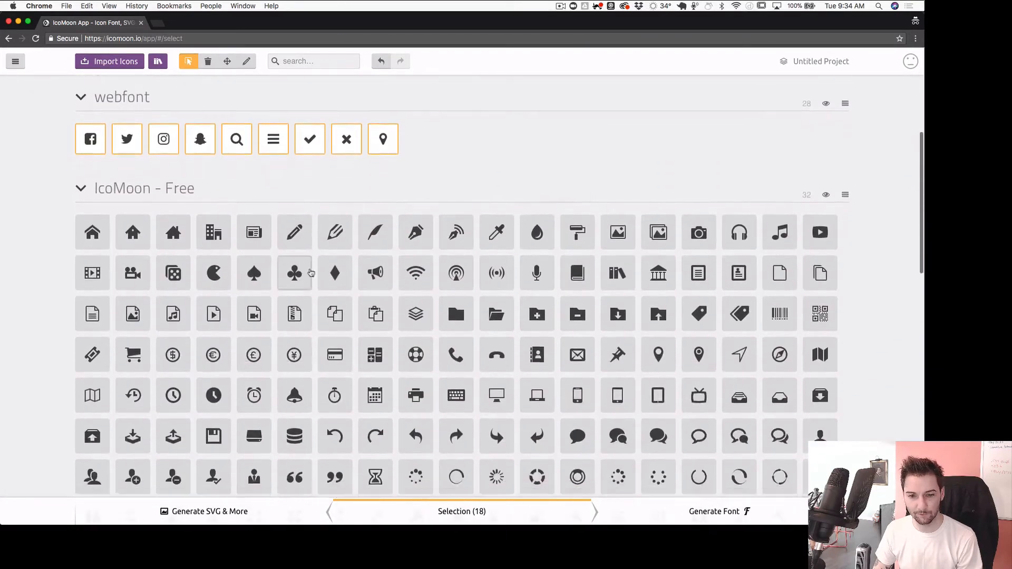
pyautogui.scroll(8, 300, 278)
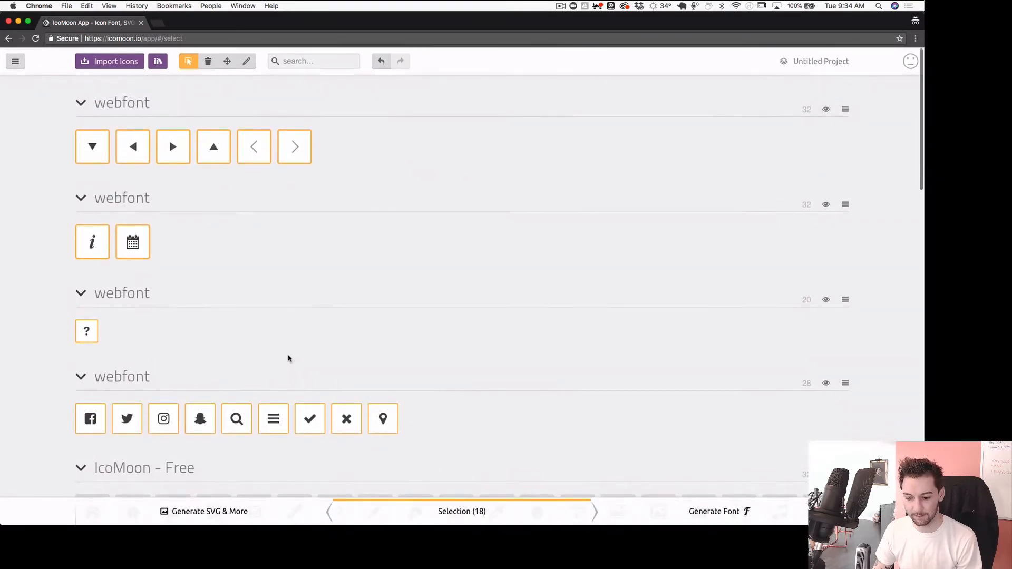
pyautogui.press('super+space')
pyautogui.write('sketch')
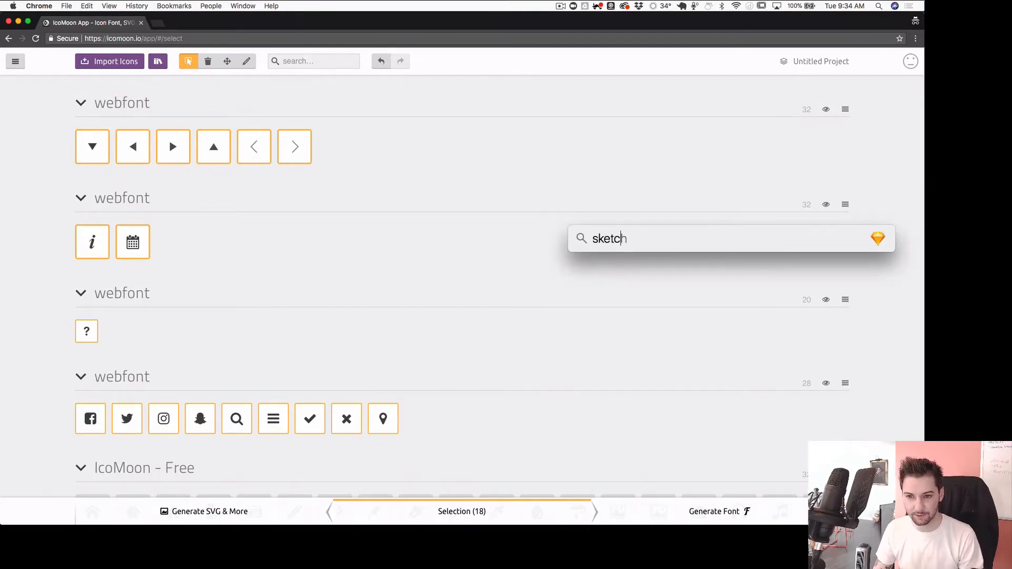
pyautogui.press('Return')
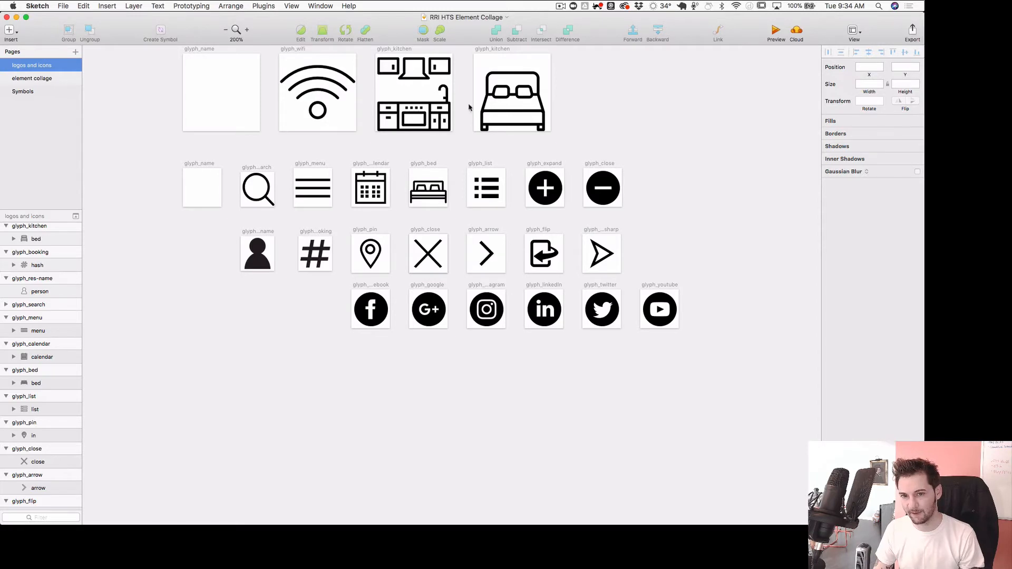
pyautogui.press('super+Tab')
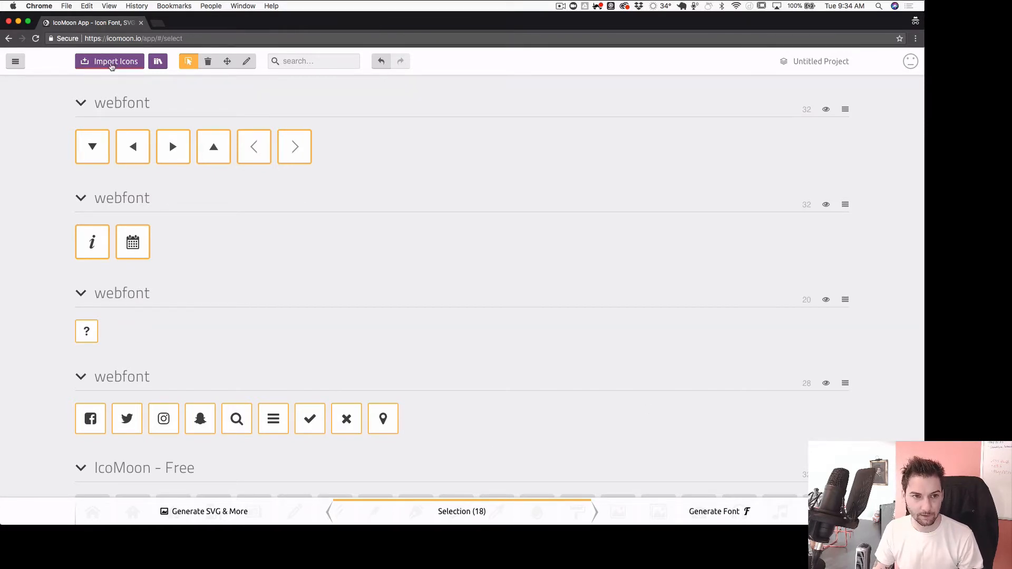
# Start another icon import and navigate out of the webfont folder to the rri-styleguide folder
pyautogui.click(112, 63)
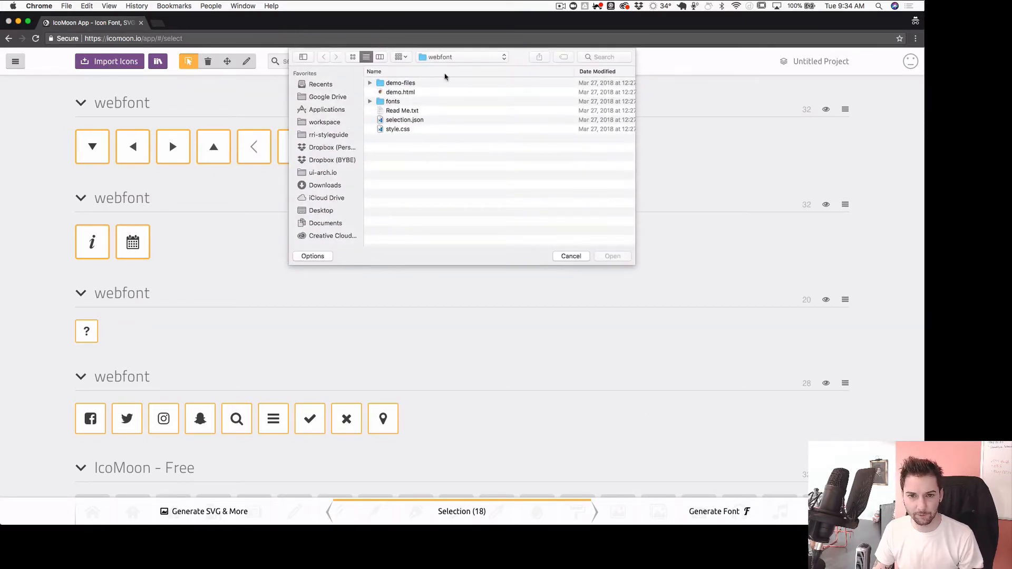
pyautogui.click(443, 59)
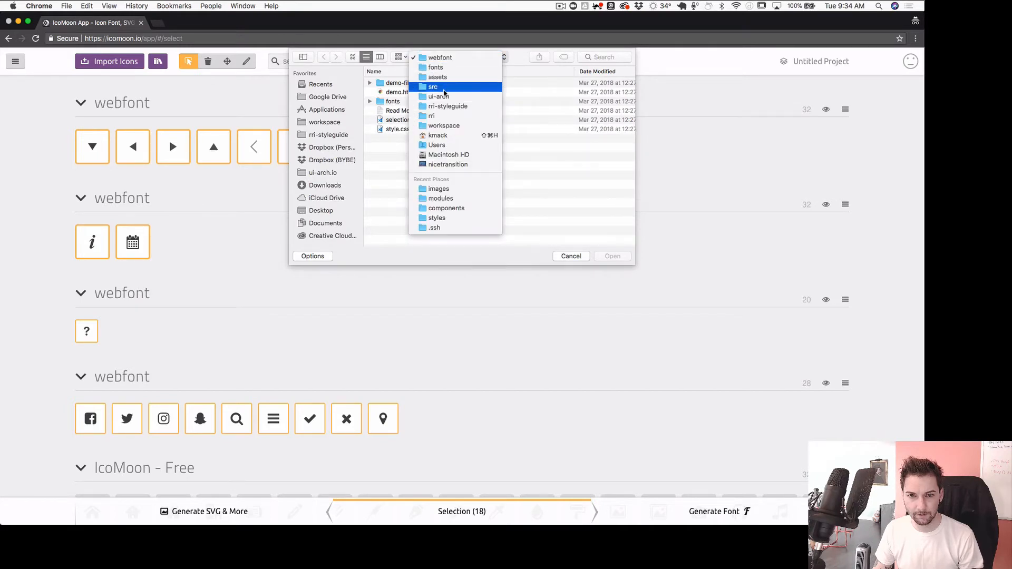
pyautogui.click(441, 97)
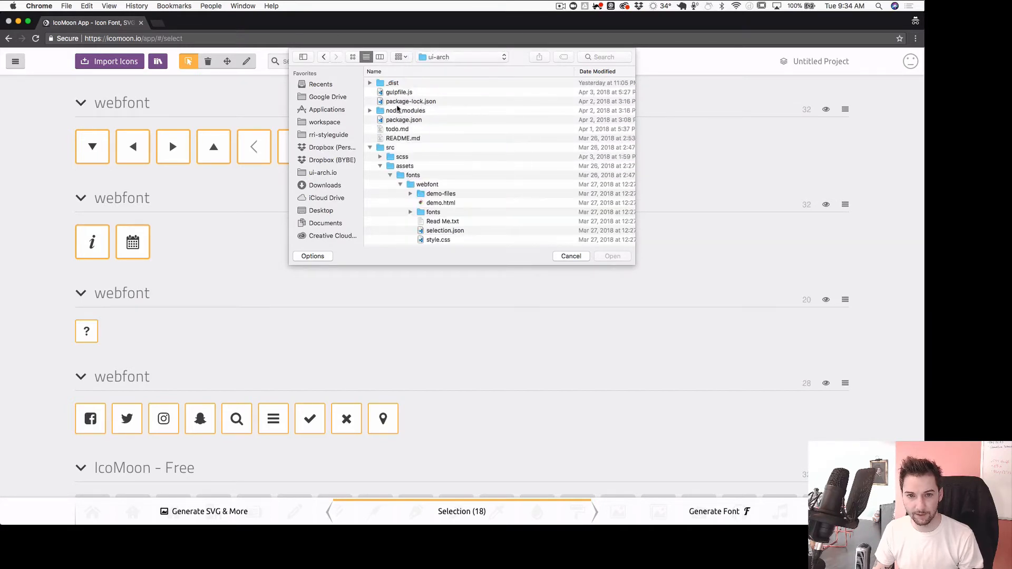
pyautogui.click(428, 61)
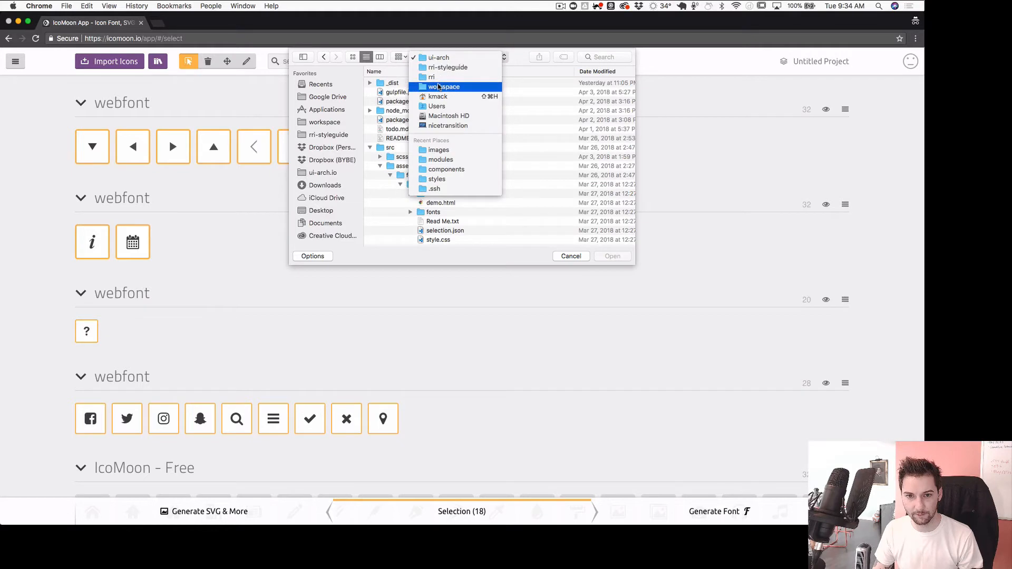
pyautogui.click(440, 88)
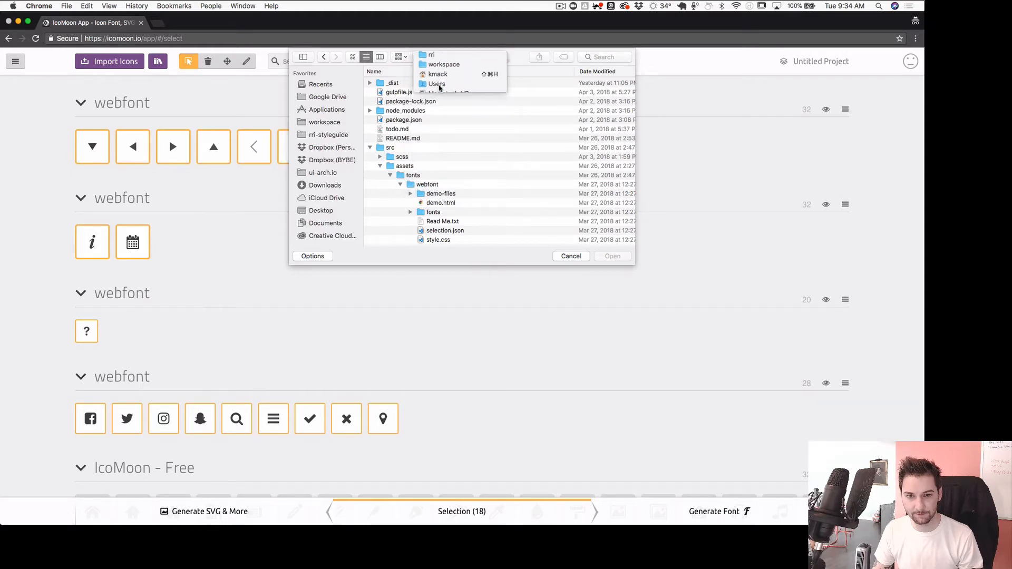
pyautogui.doubleClick(392, 96)
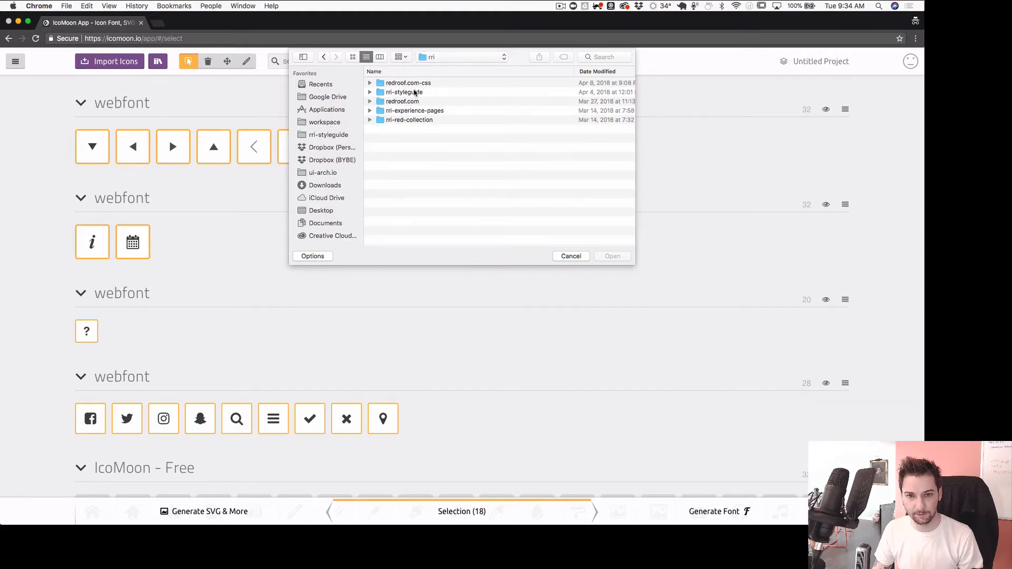
pyautogui.doubleClick(415, 93)
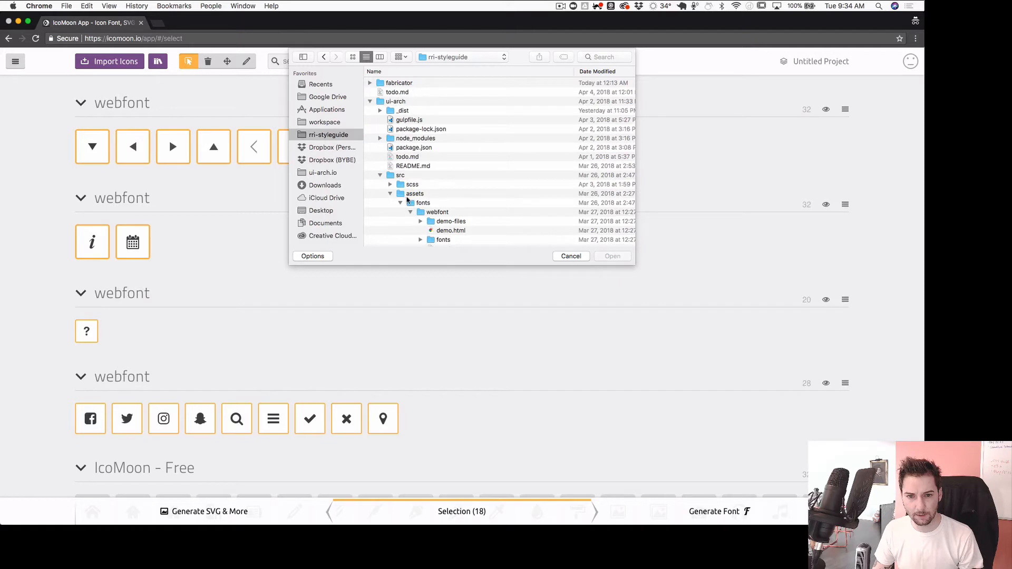
# Collapse the ui-arch folder and import glyph_close.svg from fabricator/src/assets/toolkit/images
pyautogui.click(366, 102)
pyautogui.click(370, 102)
pyautogui.click(370, 83)
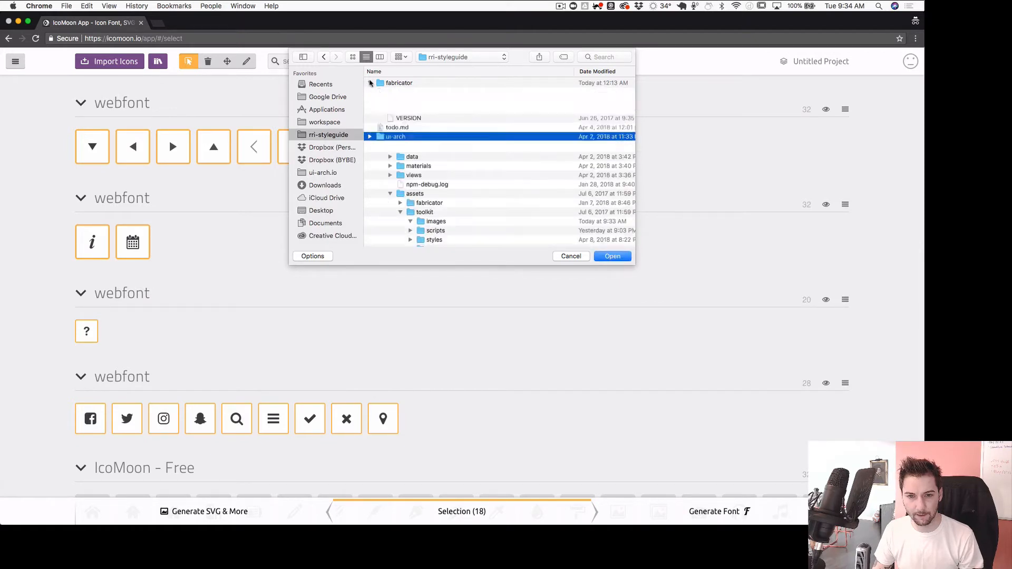
pyautogui.scroll(-5, 396, 188)
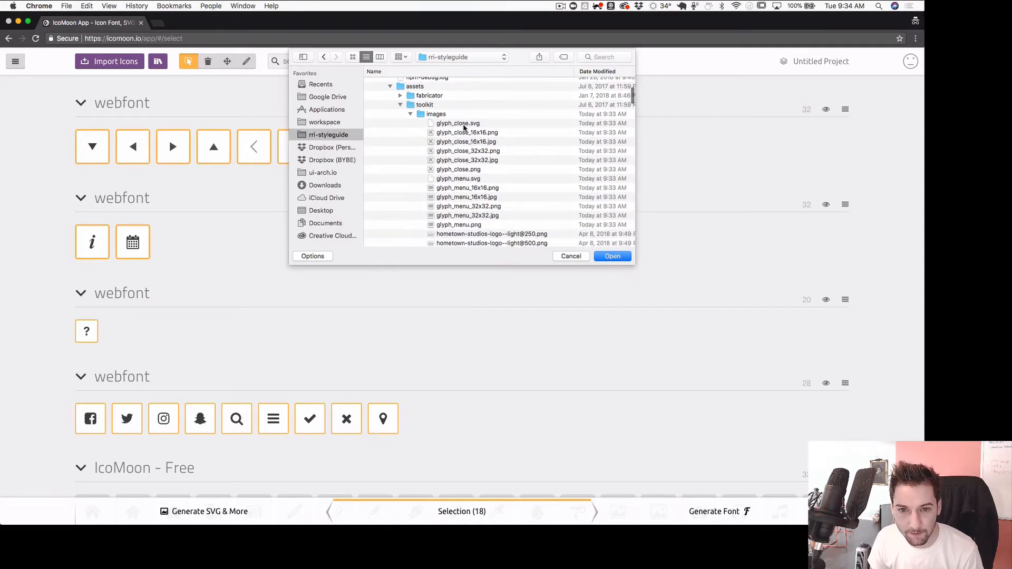
pyautogui.click(468, 127)
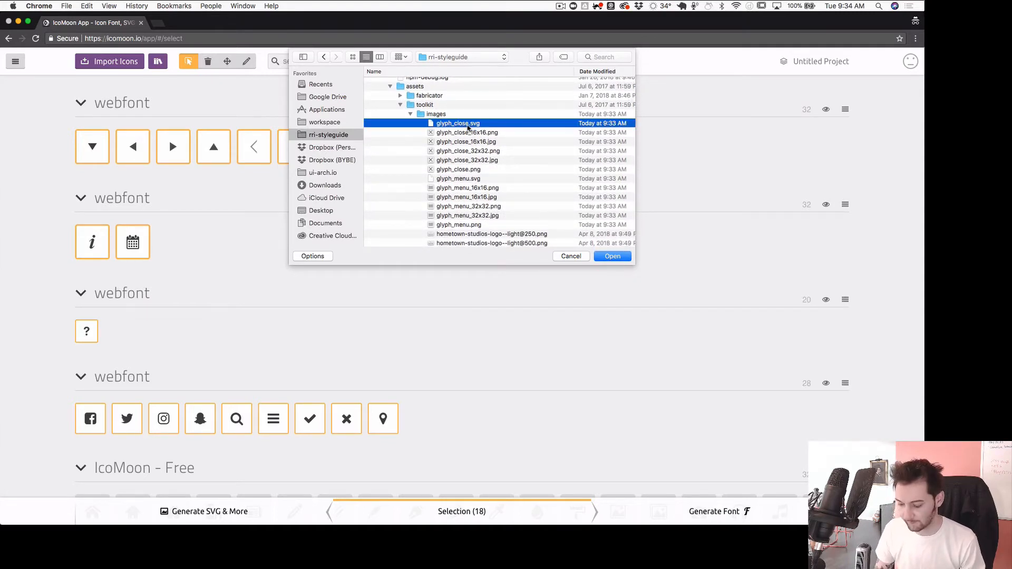
pyautogui.doubleClick(468, 127)
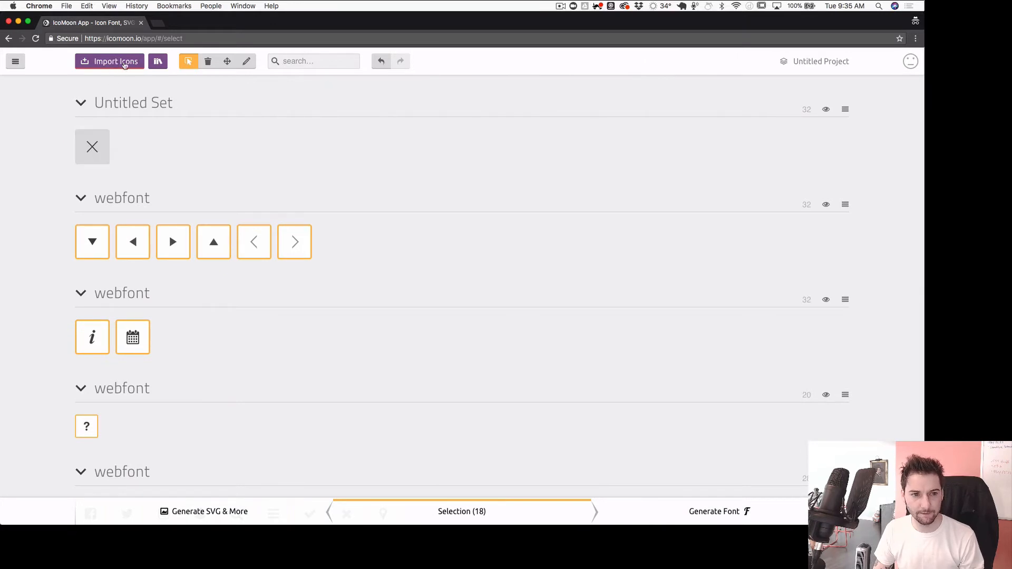
# Import glyph_menu.svg from the images folder into the Untitled Set
pyautogui.click(125, 65)
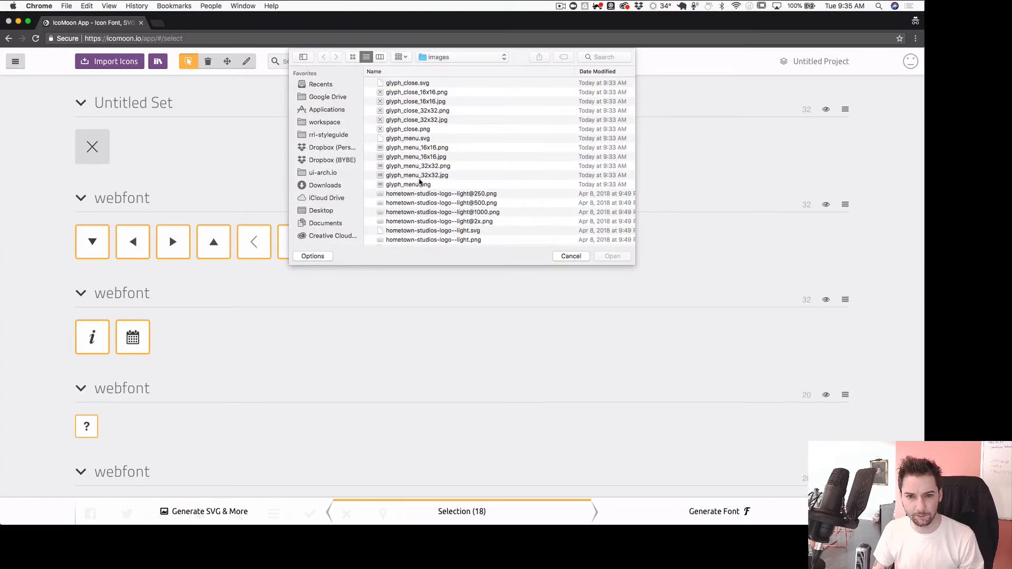
pyautogui.click(416, 140)
pyautogui.click(610, 256)
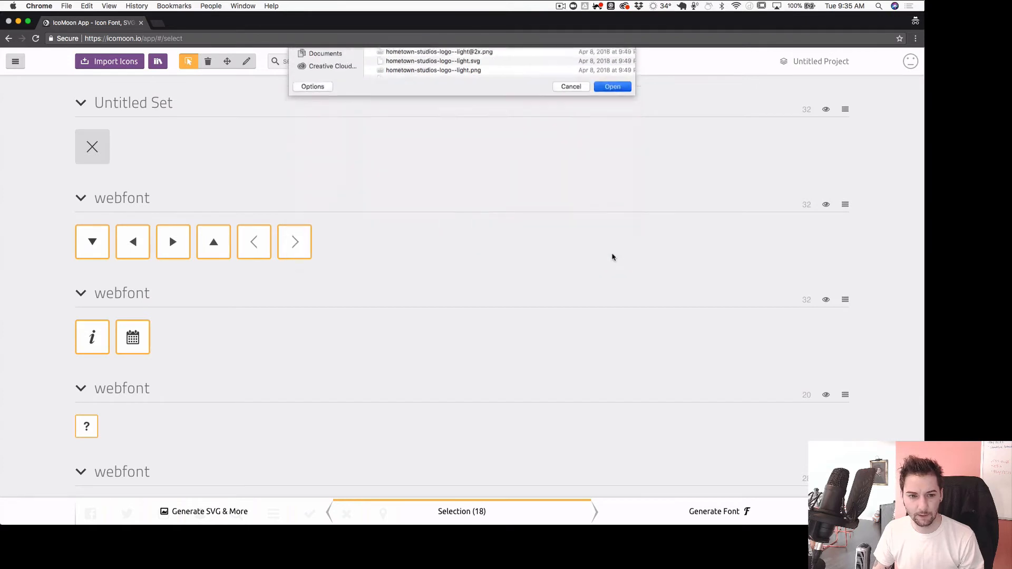
pyautogui.scroll(-5, 249, 237)
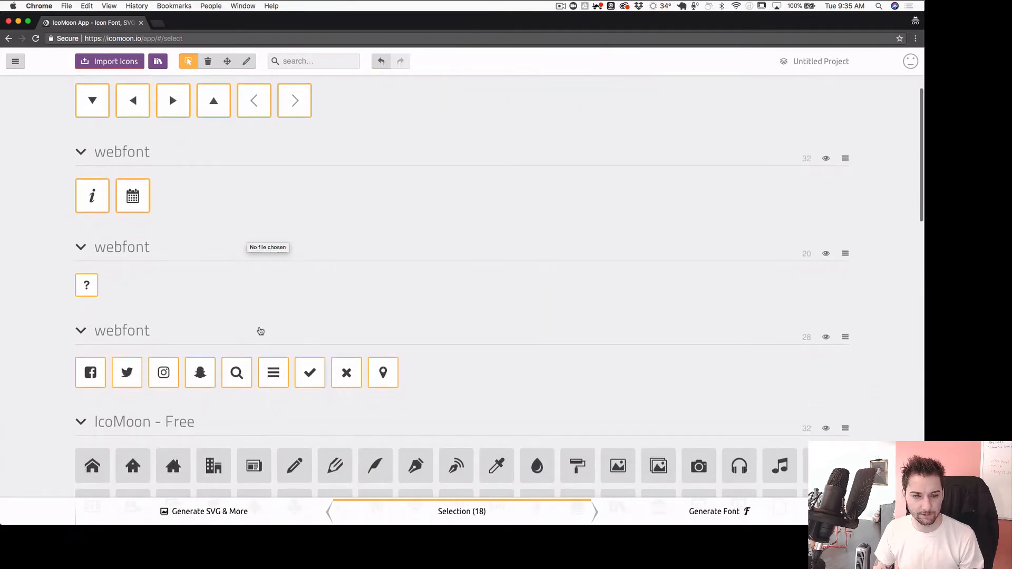
pyautogui.scroll(5, 253, 281)
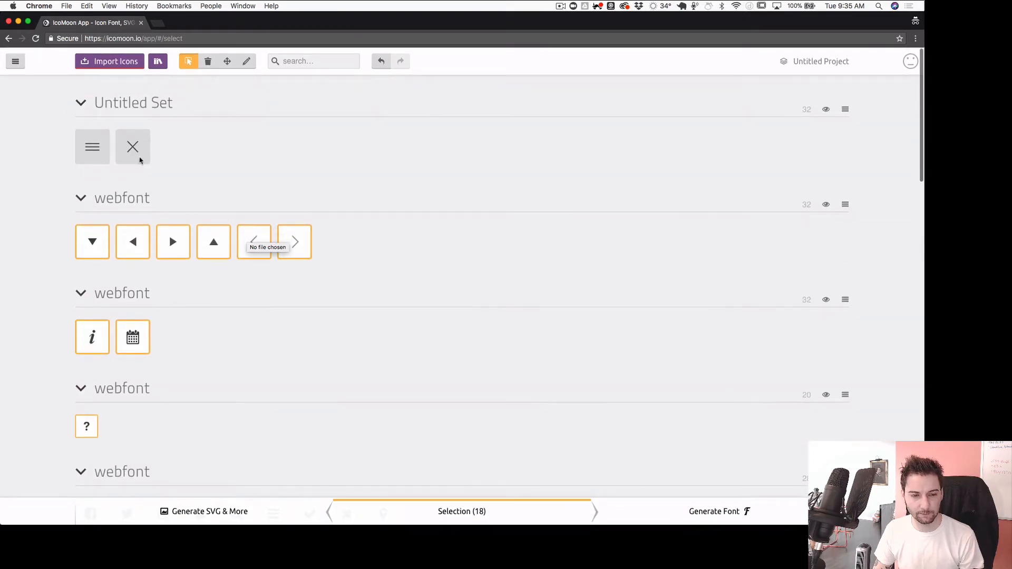
# Add the new menu and close glyphs from the Untitled Set to the selection and go to font generation
pyautogui.click(94, 163)
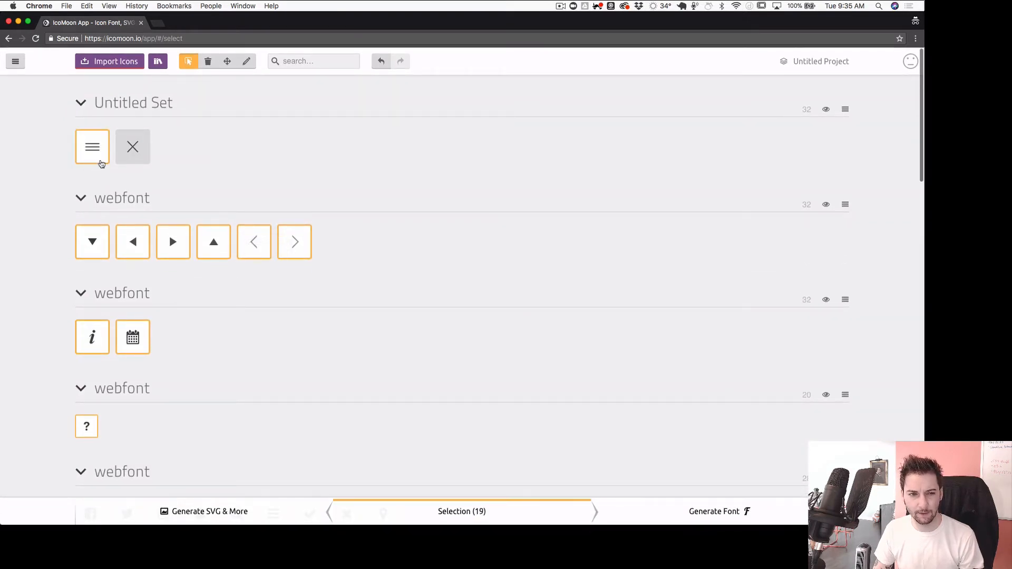
pyautogui.click(135, 160)
pyautogui.click(661, 522)
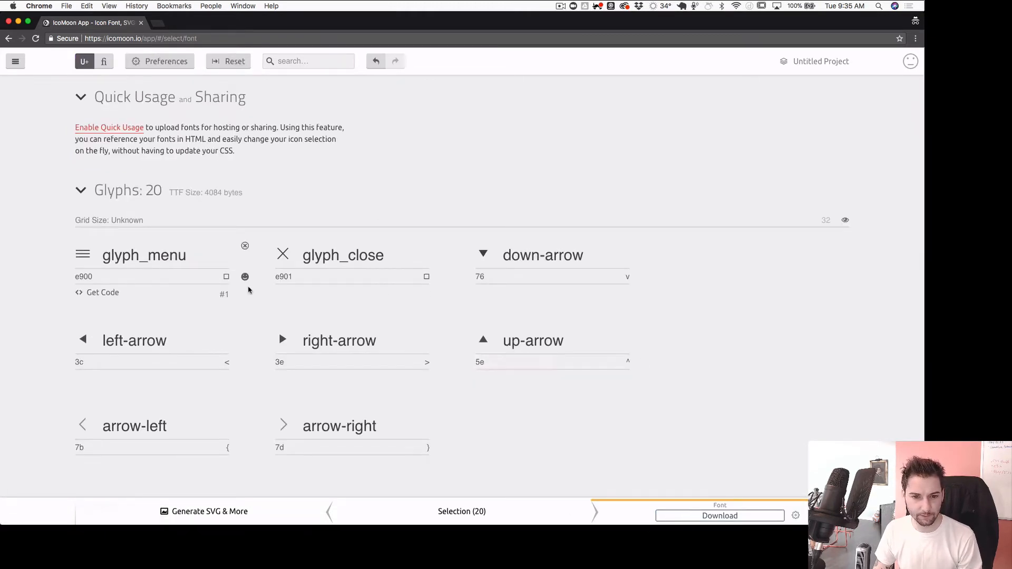
# Copy the name "close, remove" from the old close icon and remove that icon from the font
pyautogui.scroll(-3, 363, 309)
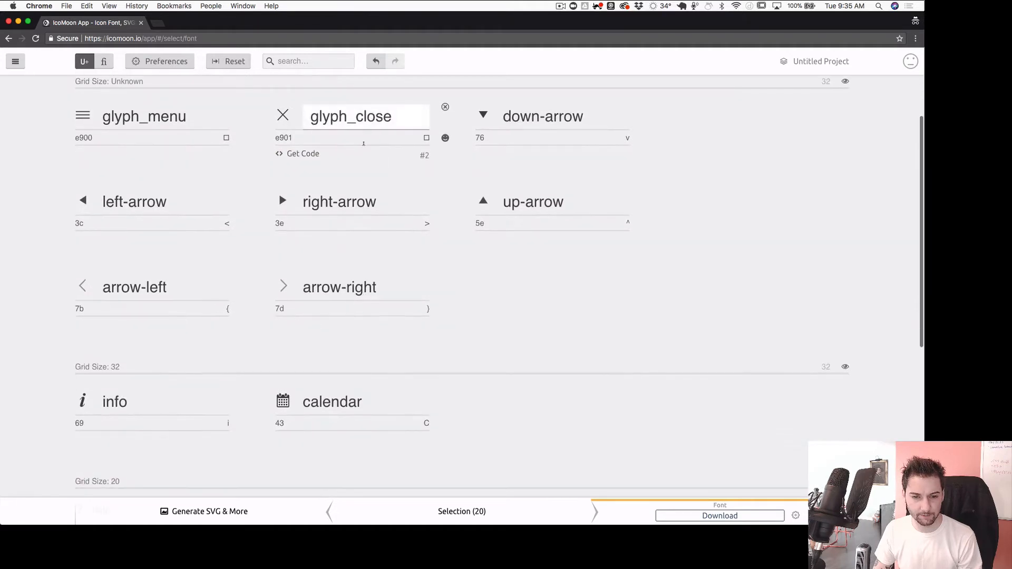
pyautogui.scroll(-8, 332, 310)
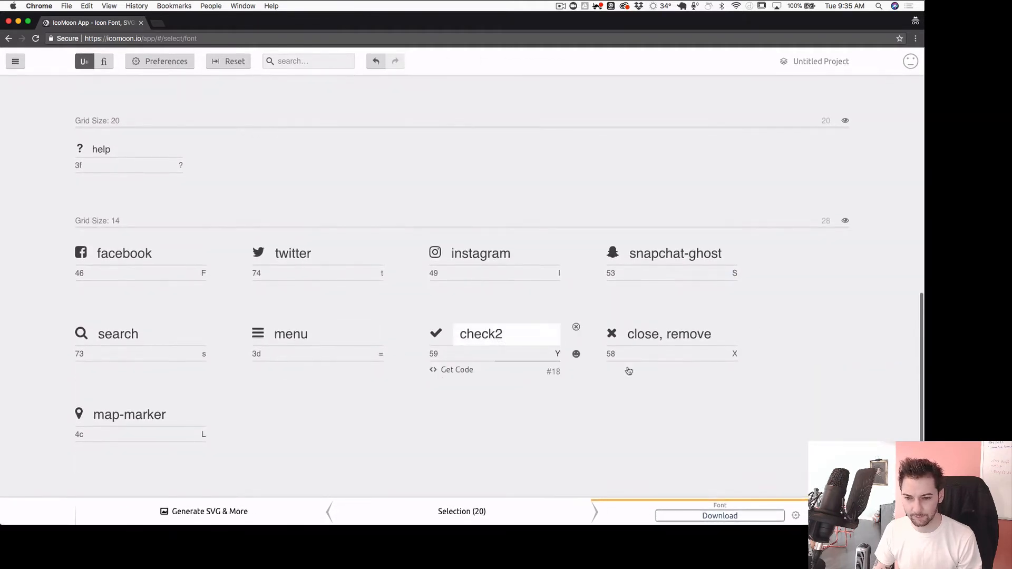
pyautogui.click(696, 335)
pyautogui.doubleClick(697, 334)
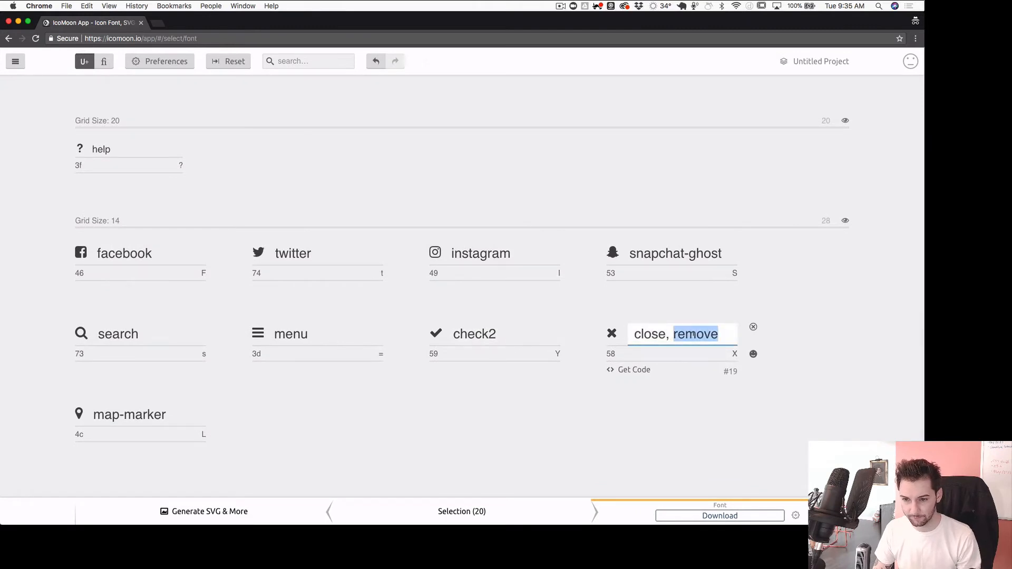
pyautogui.press('super+a')
pyautogui.press('super+c')
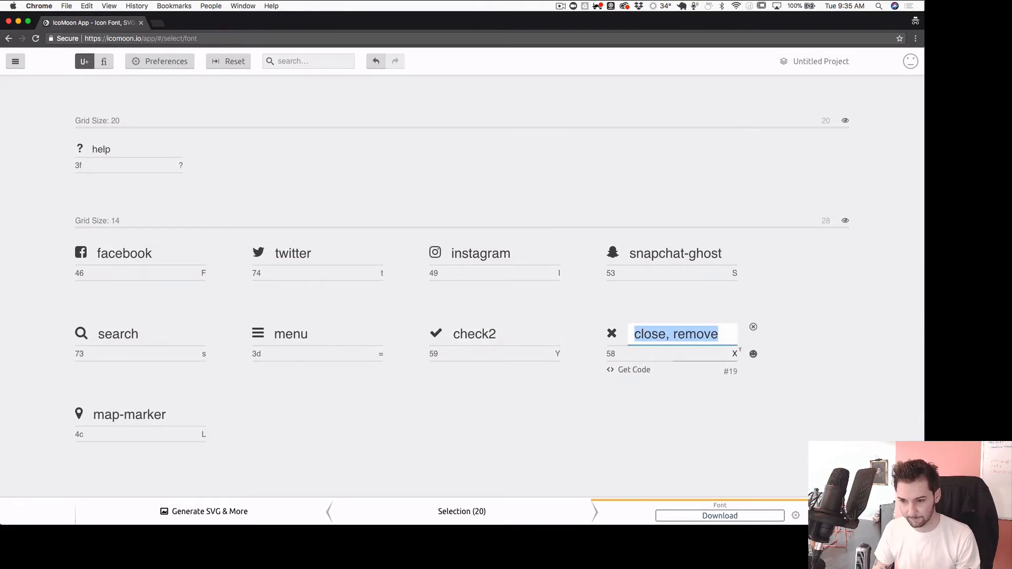
pyautogui.click(753, 328)
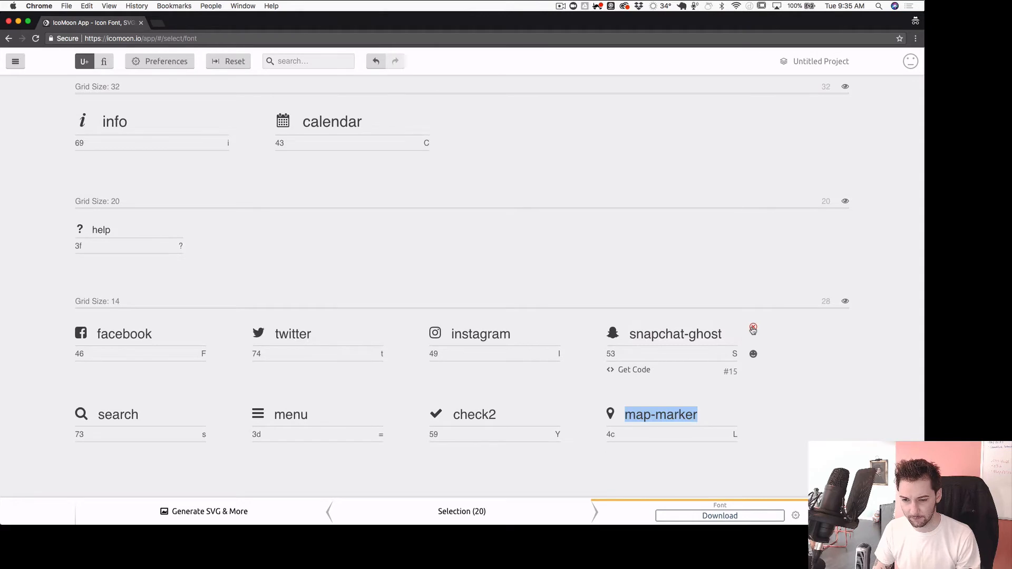
pyautogui.click(753, 329)
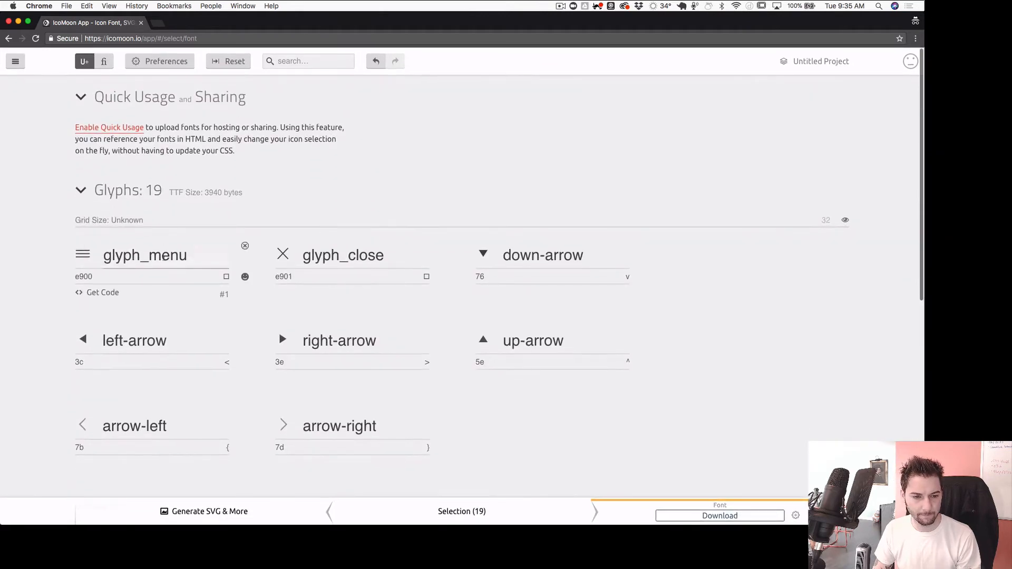
# Rename the glyph_close icon using the copied name "close, remove"
pyautogui.click(334, 257)
pyautogui.press('super+a')
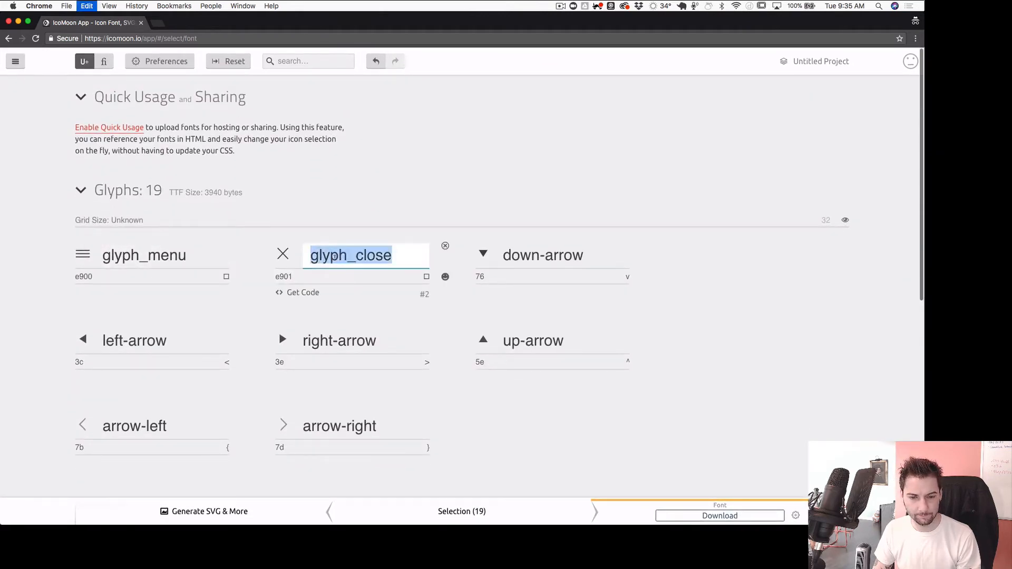
pyautogui.press('super+v')
# Map the new close icon to the character X
pyautogui.doubleClick(289, 276)
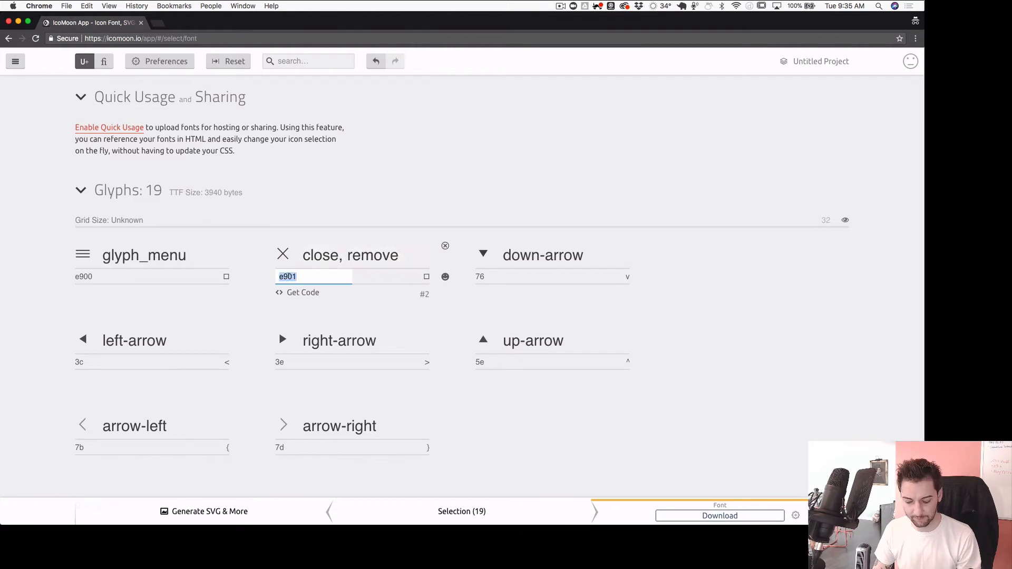
pyautogui.click(380, 179)
pyautogui.click(316, 276)
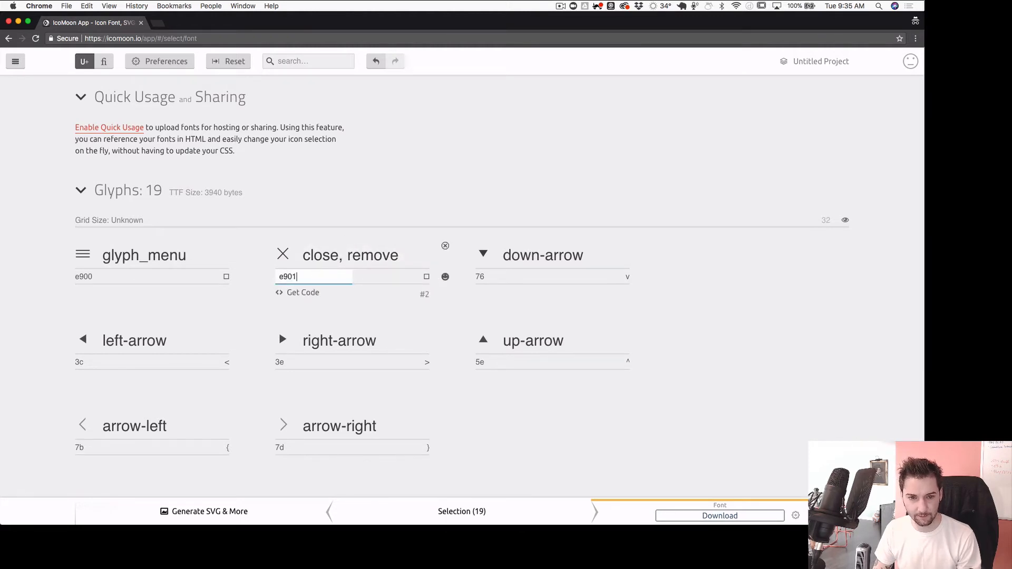
pyautogui.click(374, 179)
pyautogui.click(297, 277)
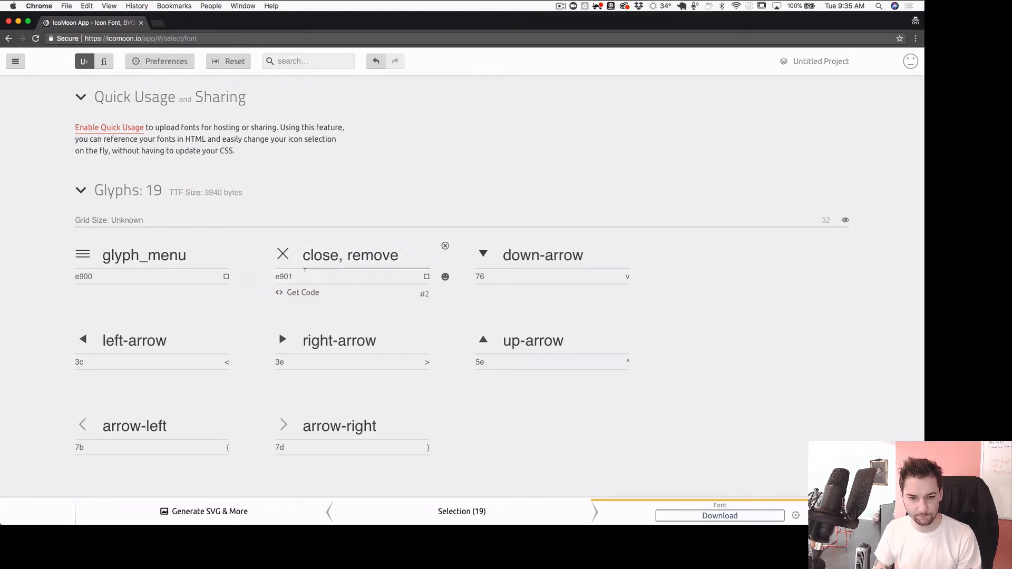
pyautogui.click(418, 267)
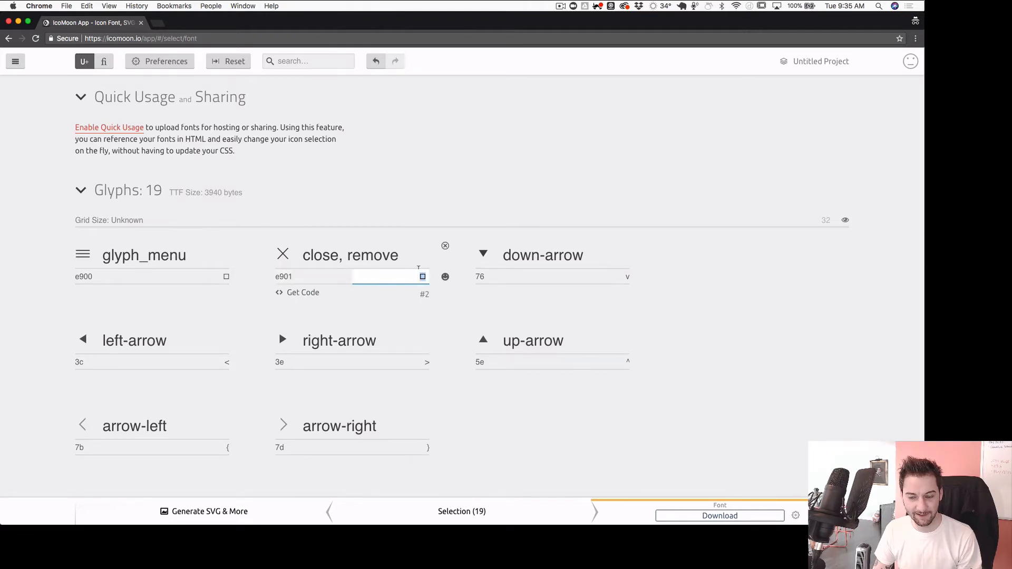
pyautogui.write('X')
pyautogui.click(421, 179)
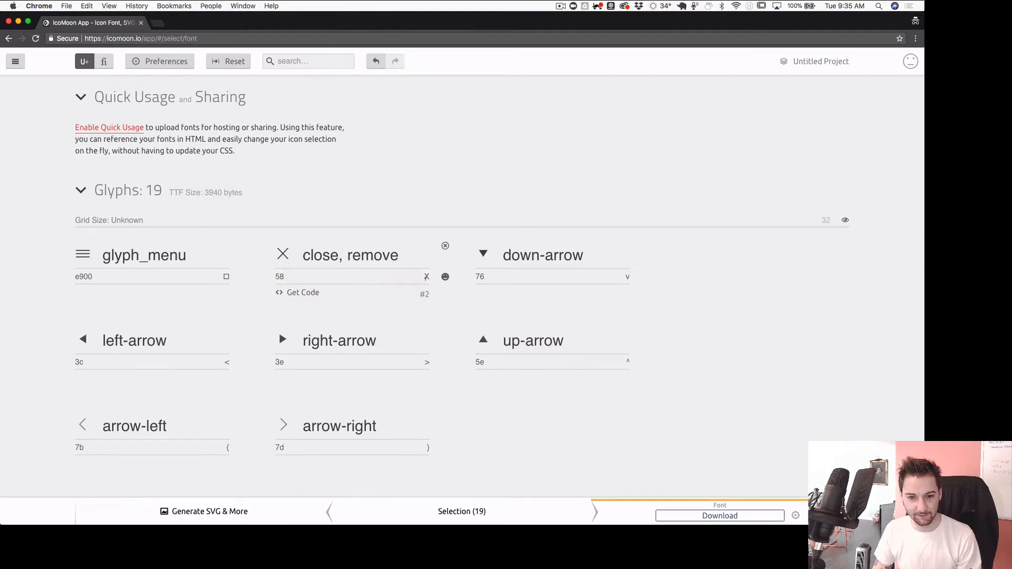
pyautogui.click(425, 277)
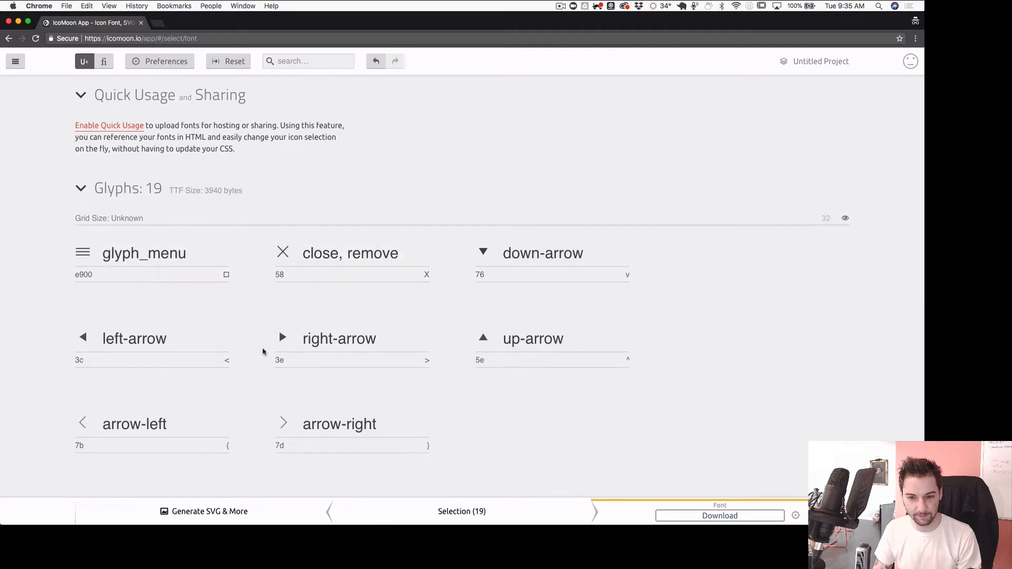
# Remove the old menu icon in the Grid Size 14 group from the font
pyautogui.scroll(-3, 262, 352)
pyautogui.scroll(-5, 263, 352)
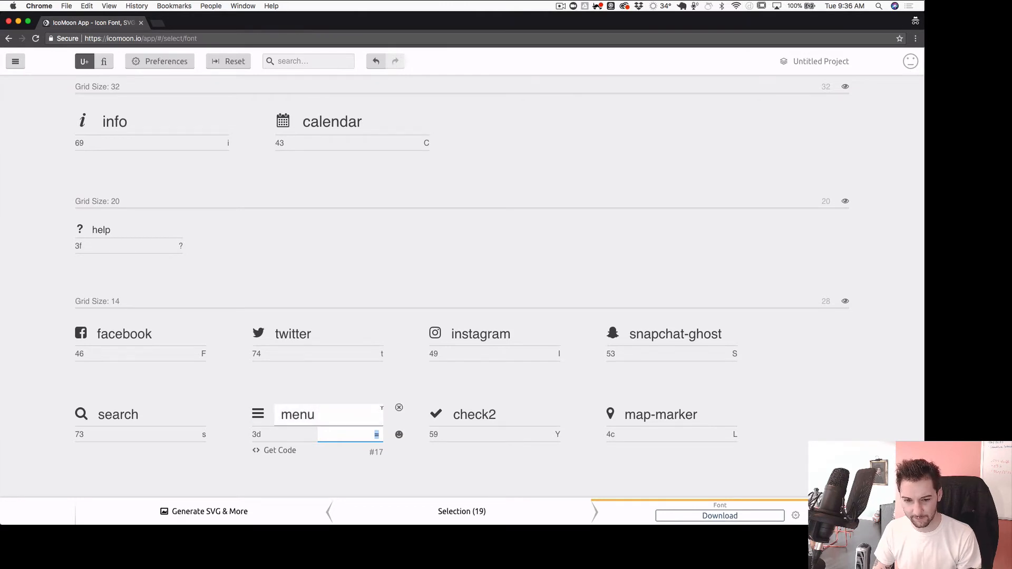
pyautogui.click(399, 408)
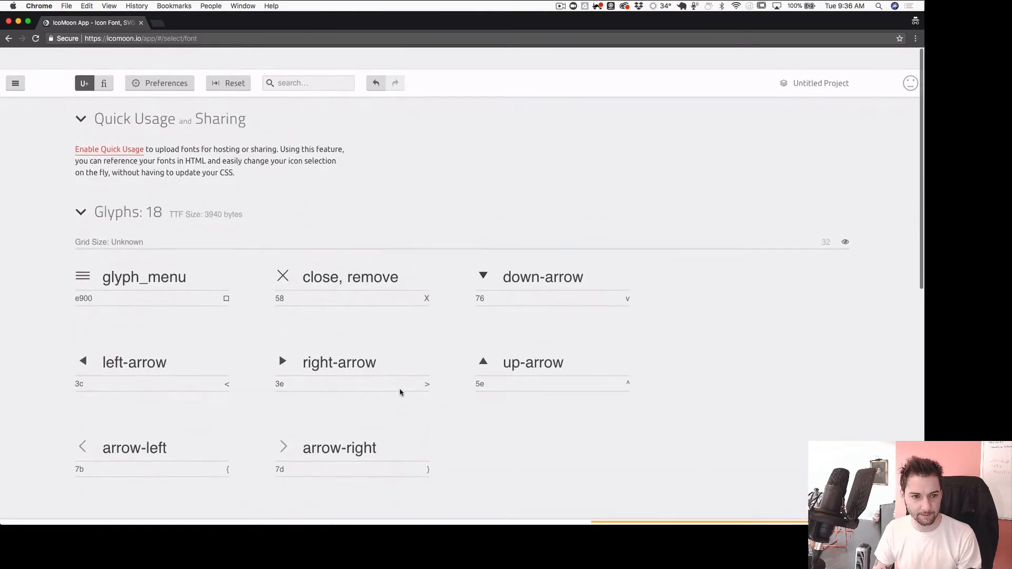
# Map the glyph_menu icon to the character = and rename it "menu"
pyautogui.click(223, 277)
pyautogui.write('=')
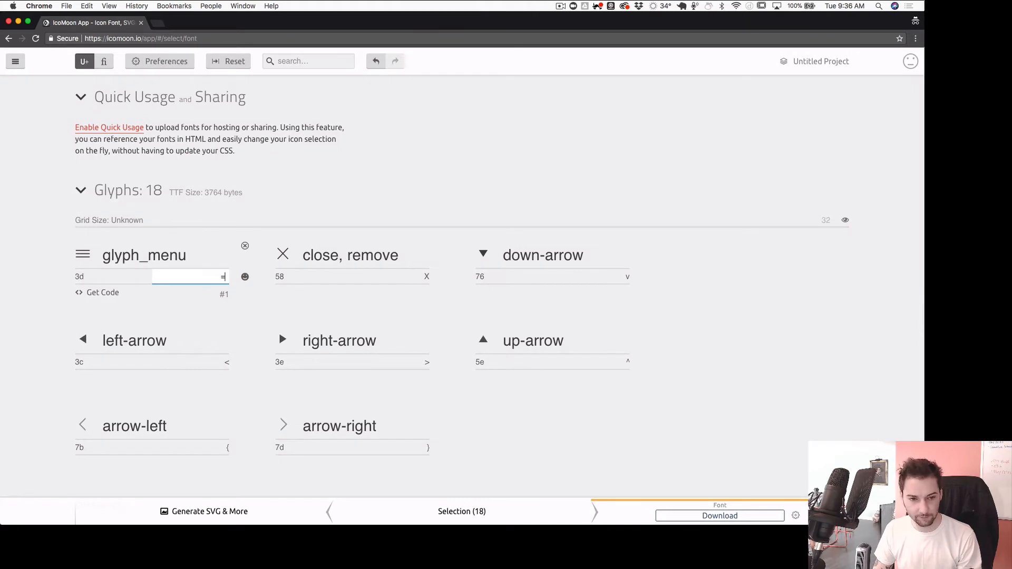
pyautogui.hotkey('shift', 'Tab')
pyautogui.press('super+a')
pyautogui.write('=')
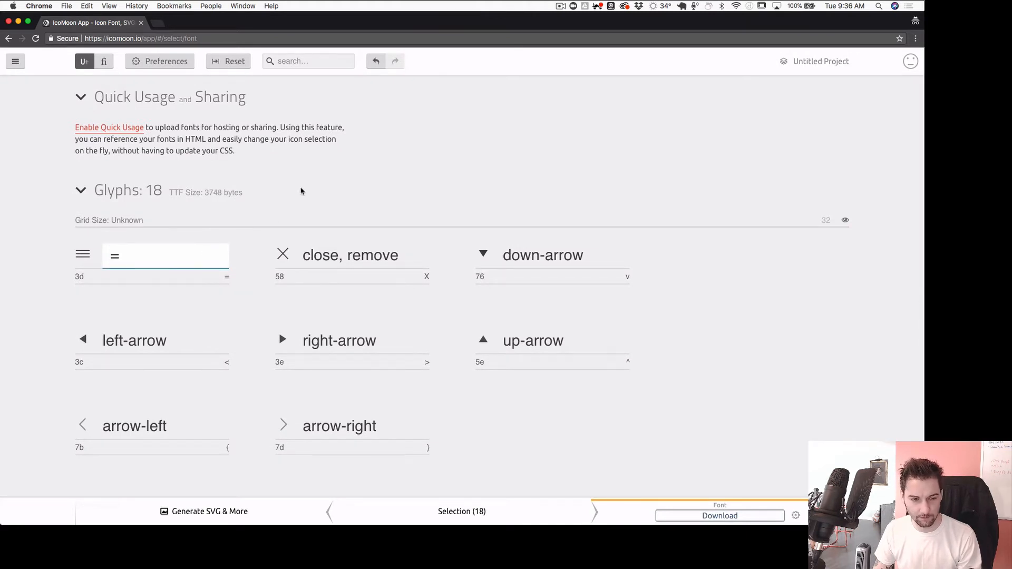
pyautogui.write('menu')
pyautogui.press('Return')
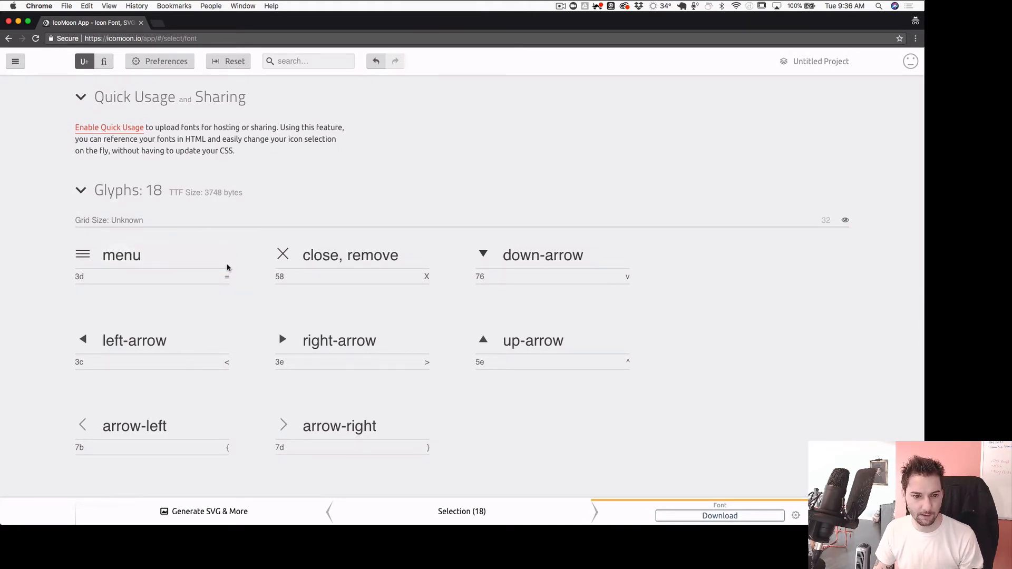
# Download the generated icon font under its default font name
pyautogui.moveTo(206, 292)
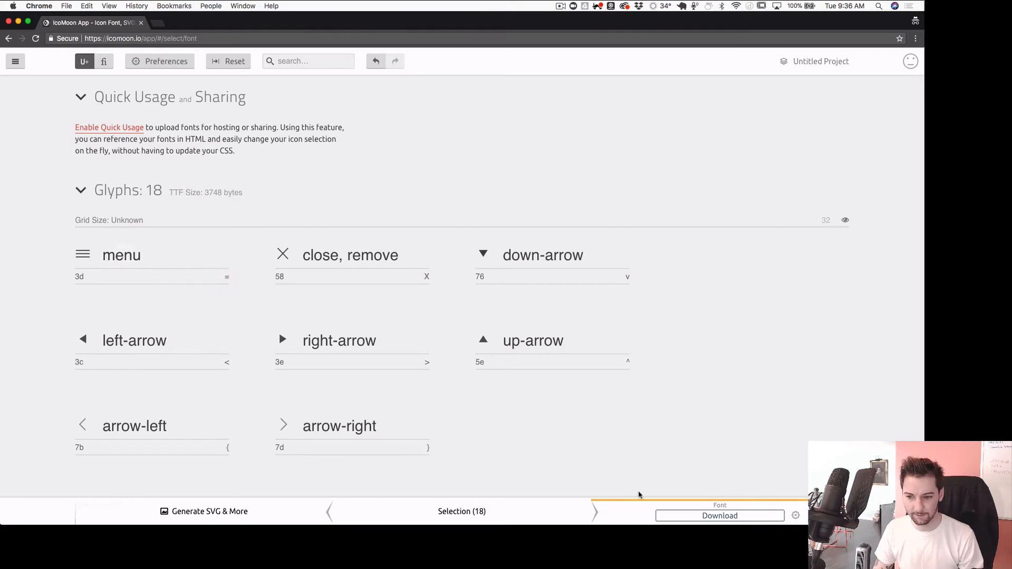
pyautogui.click(675, 521)
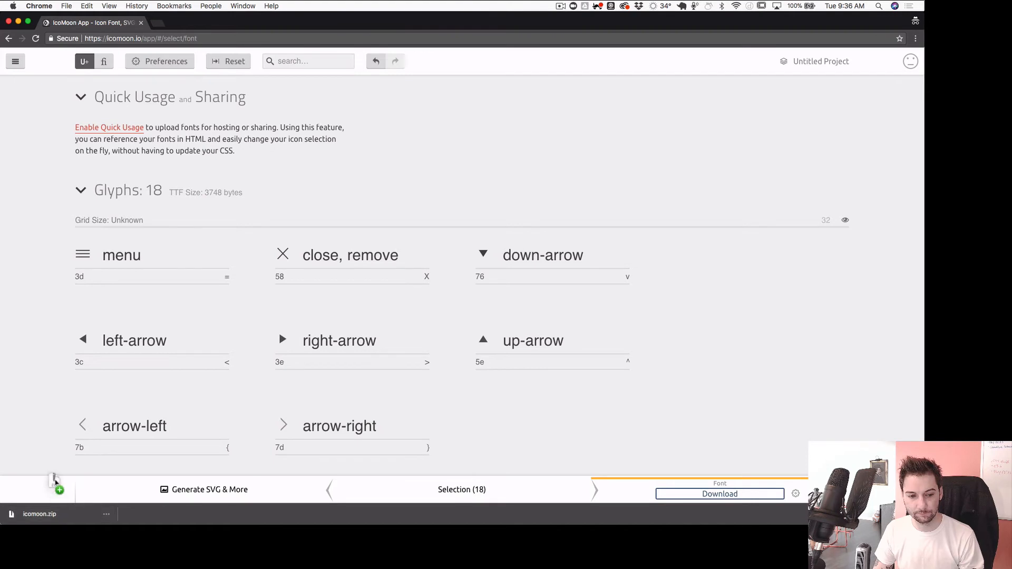
# Set the font name to webfont in the font preferences and download the font again
pyautogui.click(160, 69)
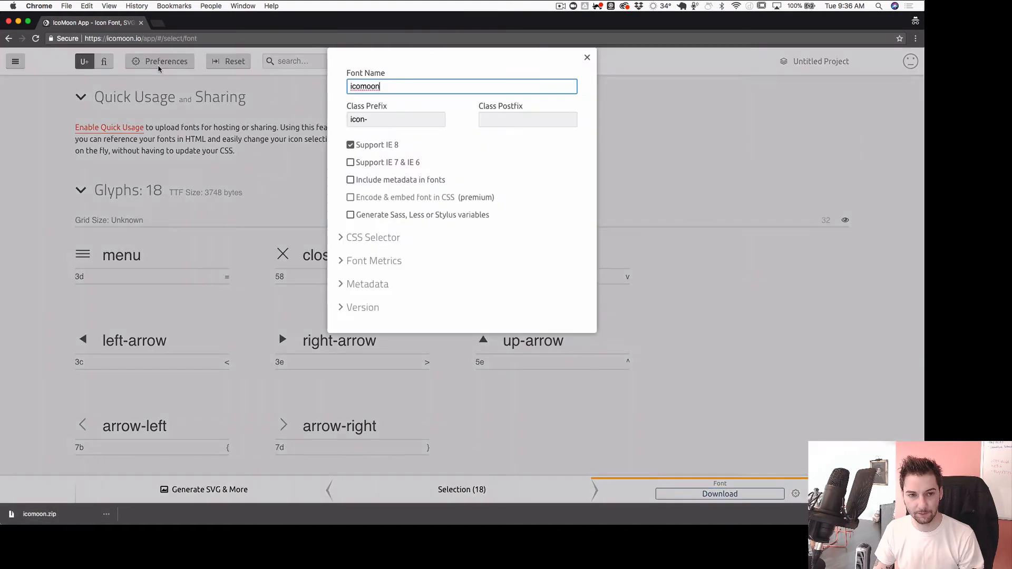
pyautogui.doubleClick(363, 86)
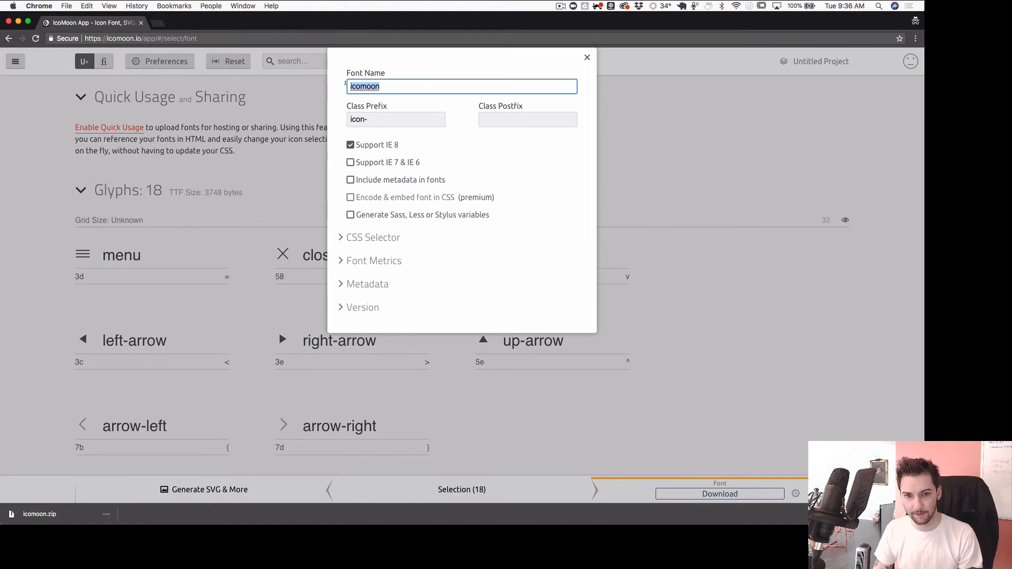
pyautogui.write('webfont')
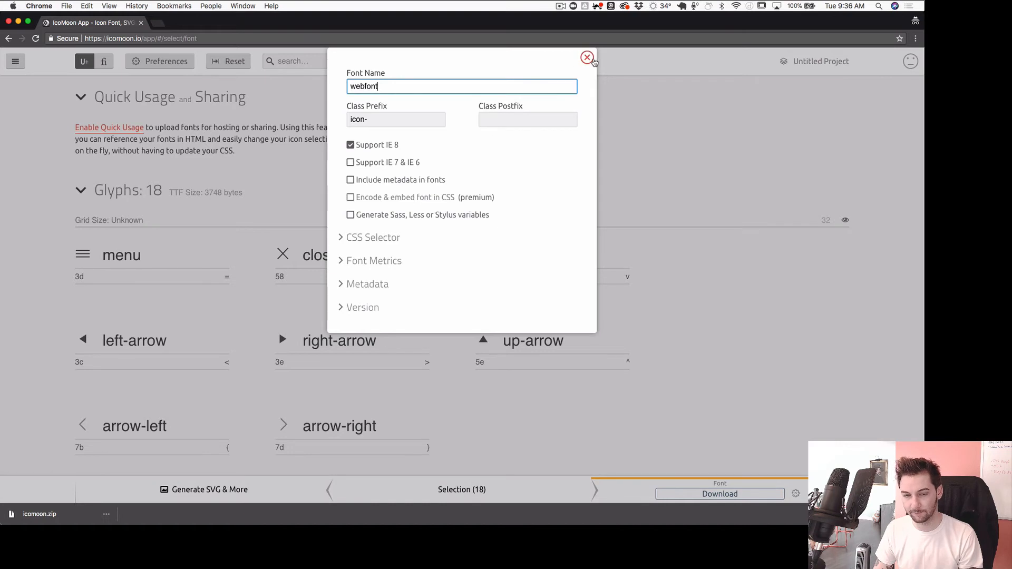
pyautogui.click(590, 59)
pyautogui.click(713, 496)
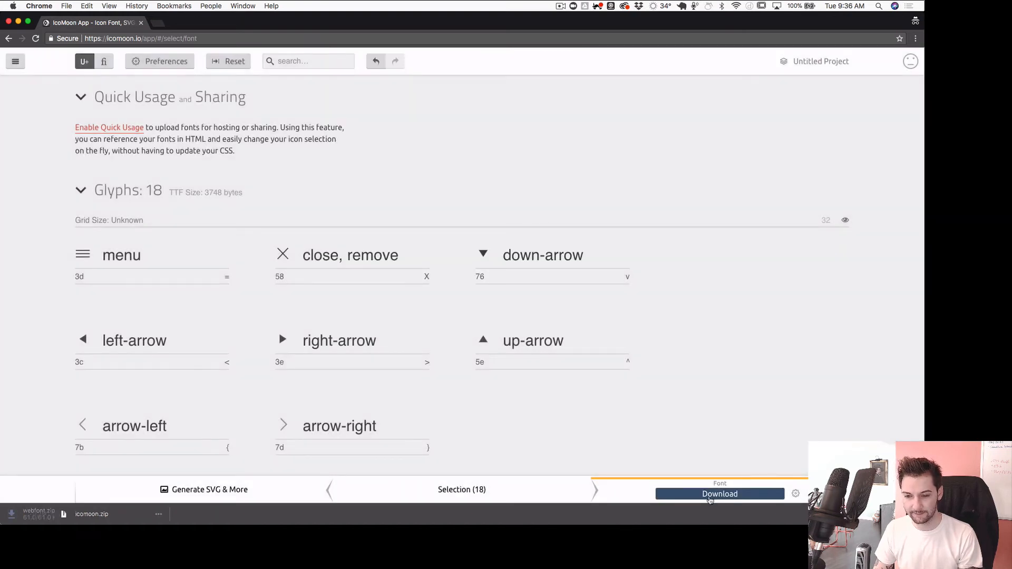
# Extract the downloaded webfont.zip and open a second Finder window alongside the Downloads window
pyautogui.click(46, 514)
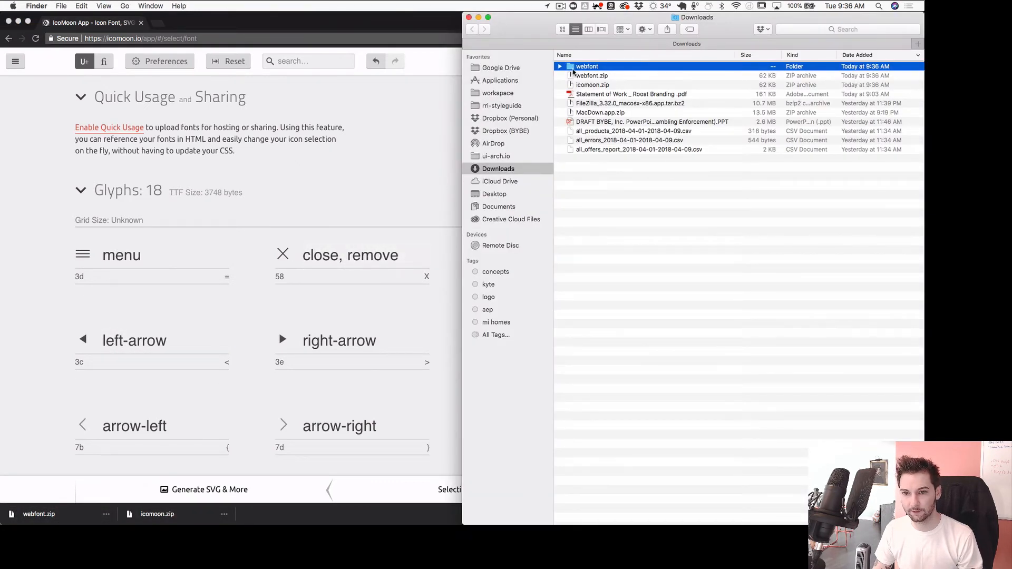
pyautogui.press('super+n')
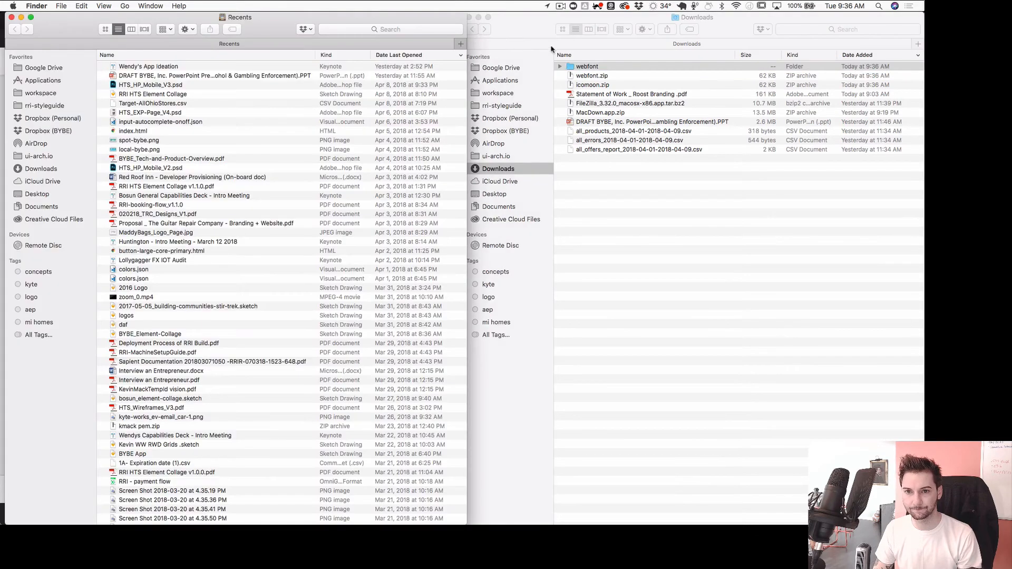
pyautogui.moveTo(532, 50); pyautogui.dragTo(532, 102)
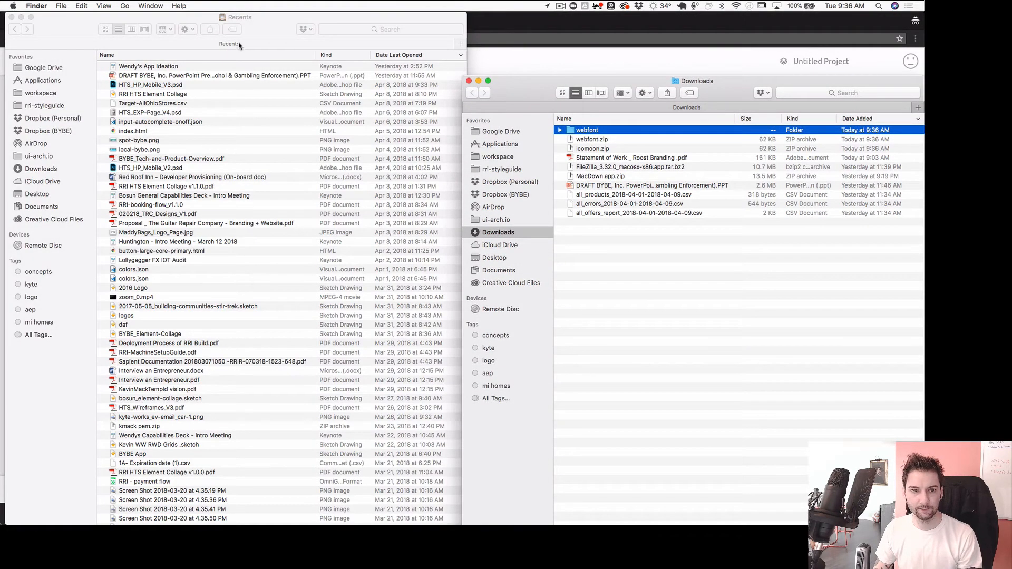
# Switch back to Finder from Chrome to show the Downloads window with the extracted webfont folder
pyautogui.click(514, 72)
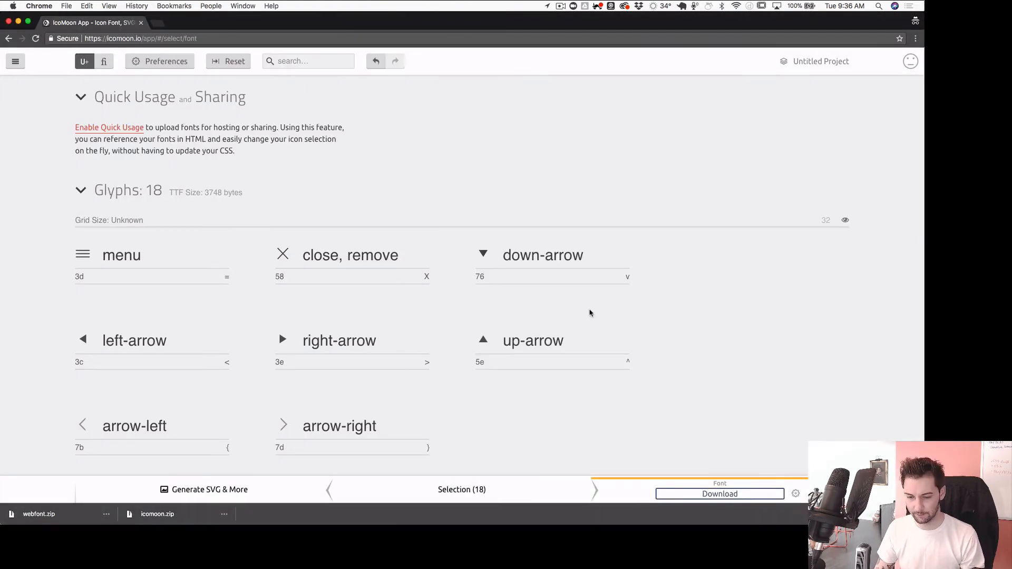
pyautogui.hotkey('alt', 'space')
pyautogui.write('fi')
pyautogui.press('Return')
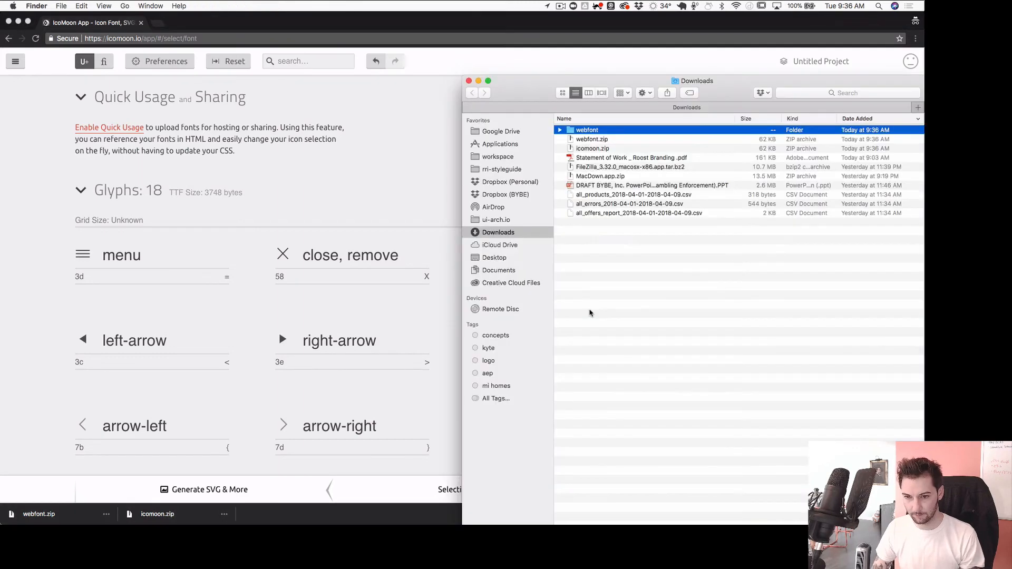
# Open a new Finder window and browse the fabricator project to src/assets
pyautogui.press('ctrl+alt+super+Right')
pyautogui.press('super+n')
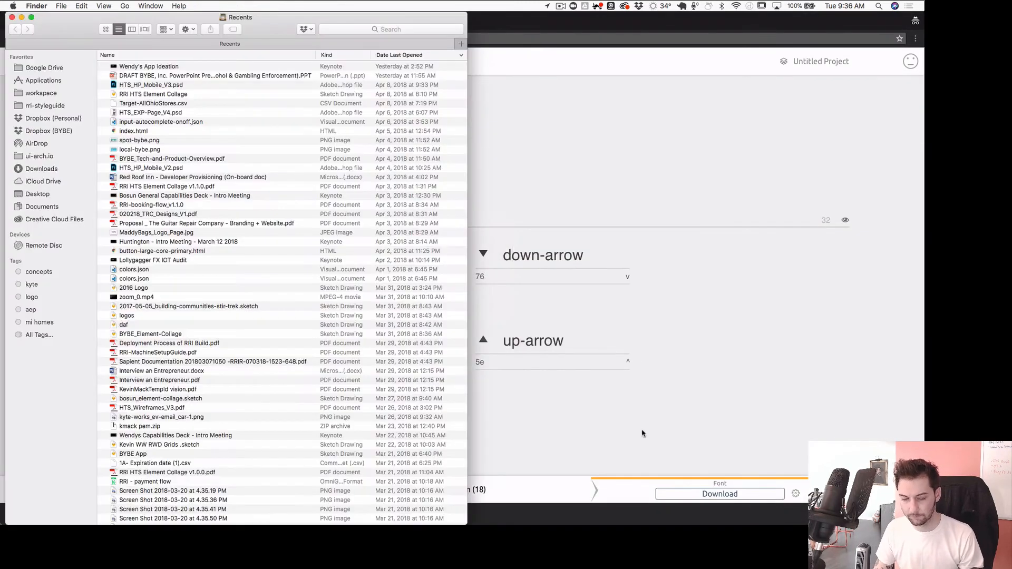
pyautogui.press('ctrl+alt+super+Right')
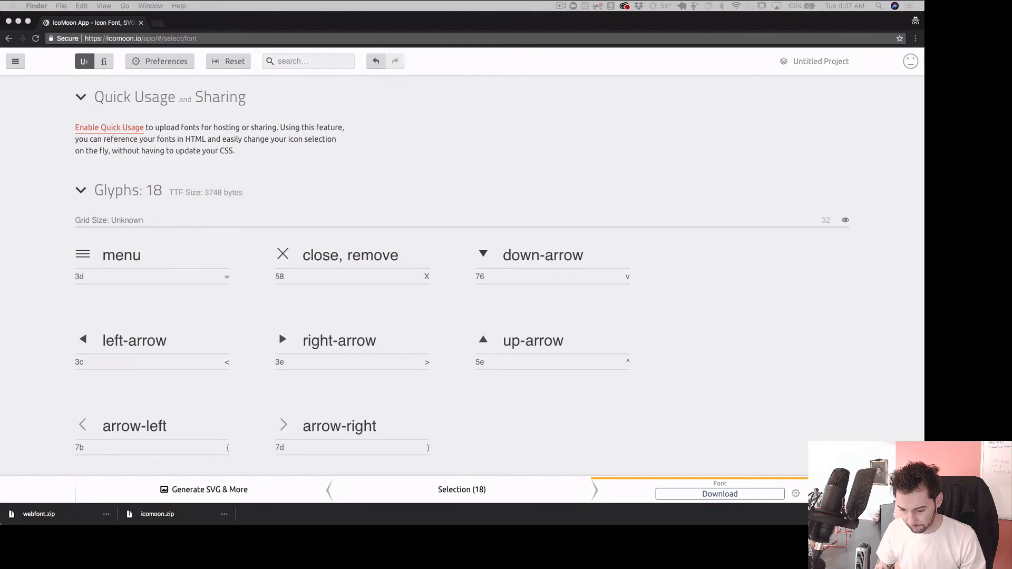
pyautogui.press('ctrl+super+f')
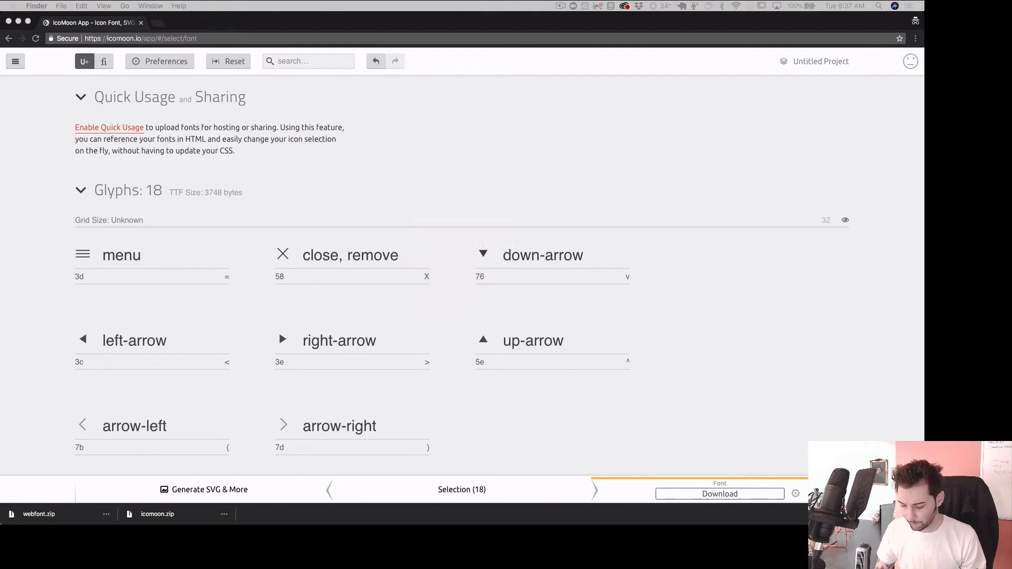
pyautogui.press('ctrl+alt+super+Left')
pyautogui.click(121, 343)
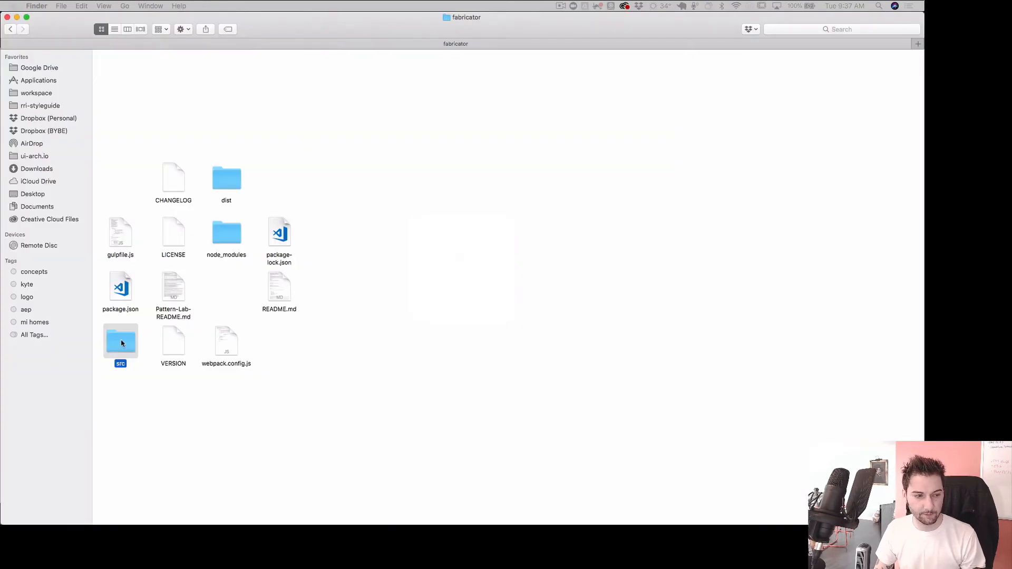
pyautogui.doubleClick(121, 343)
pyautogui.doubleClick(125, 82)
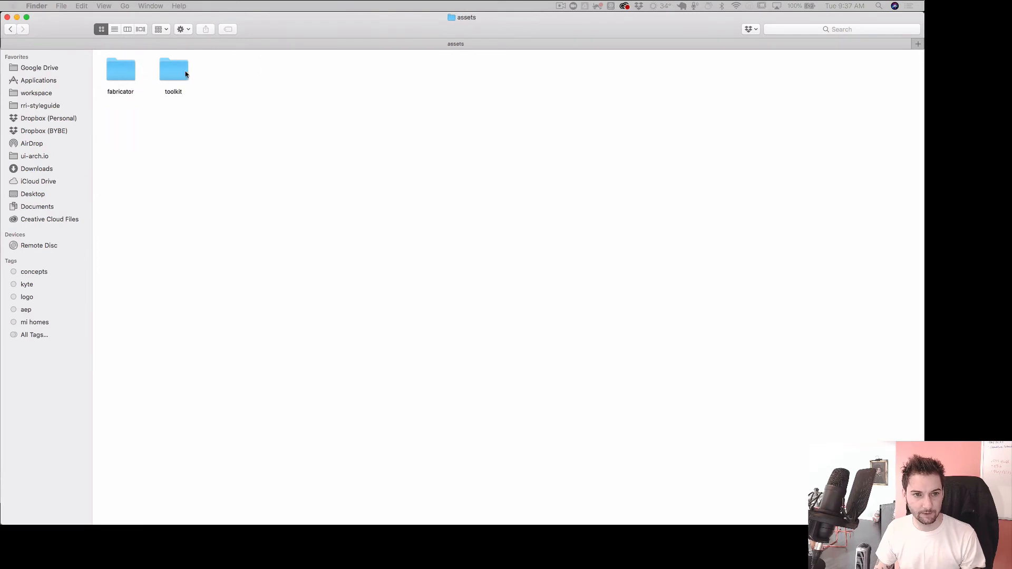
pyautogui.doubleClick(114, 69)
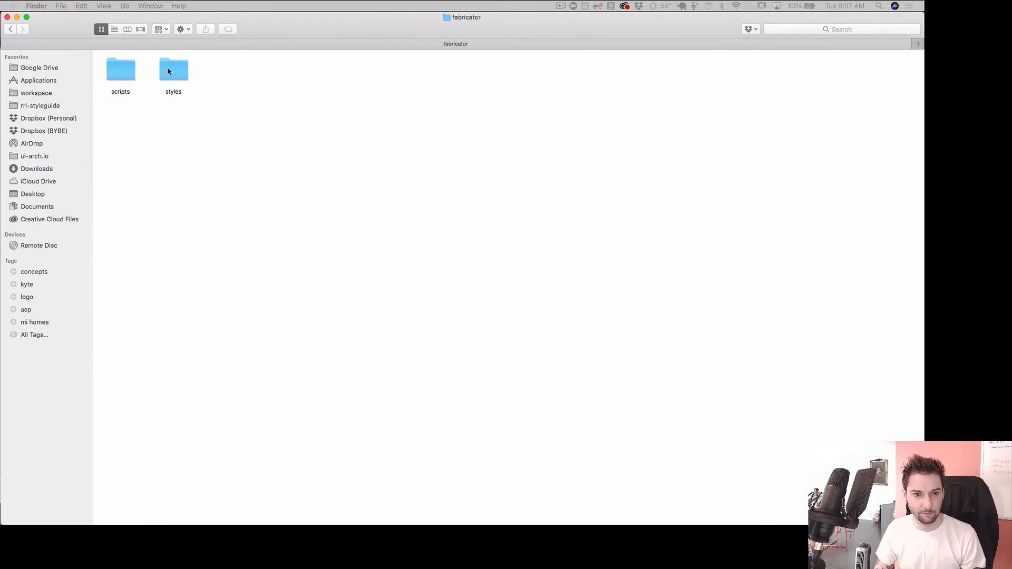
pyautogui.doubleClick(176, 74)
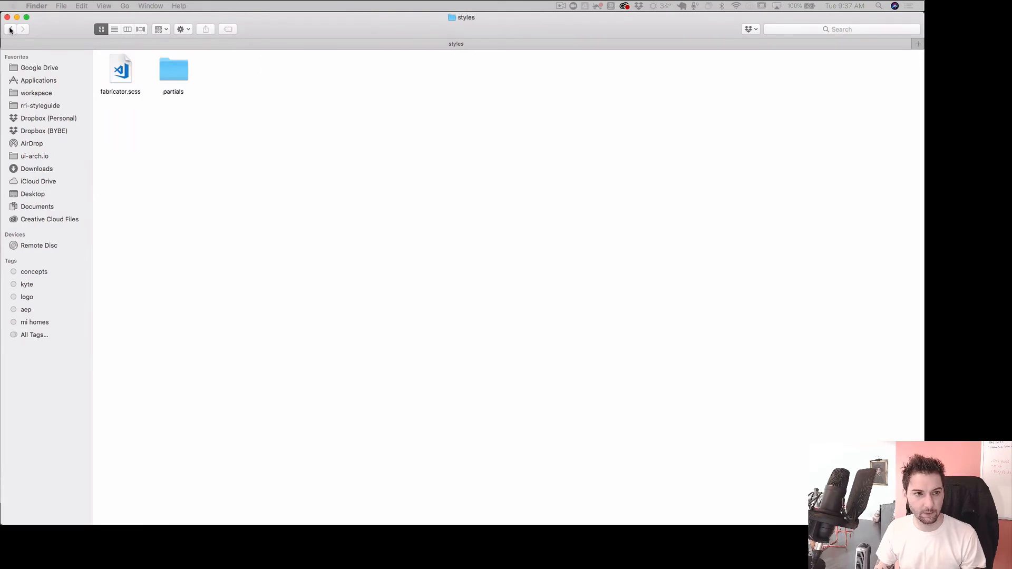
pyautogui.click(10, 30)
pyautogui.click(10, 30)
# Open the toolkit's fonts folder, check the contents of its webfont folder and return to fonts
pyautogui.doubleClick(169, 74)
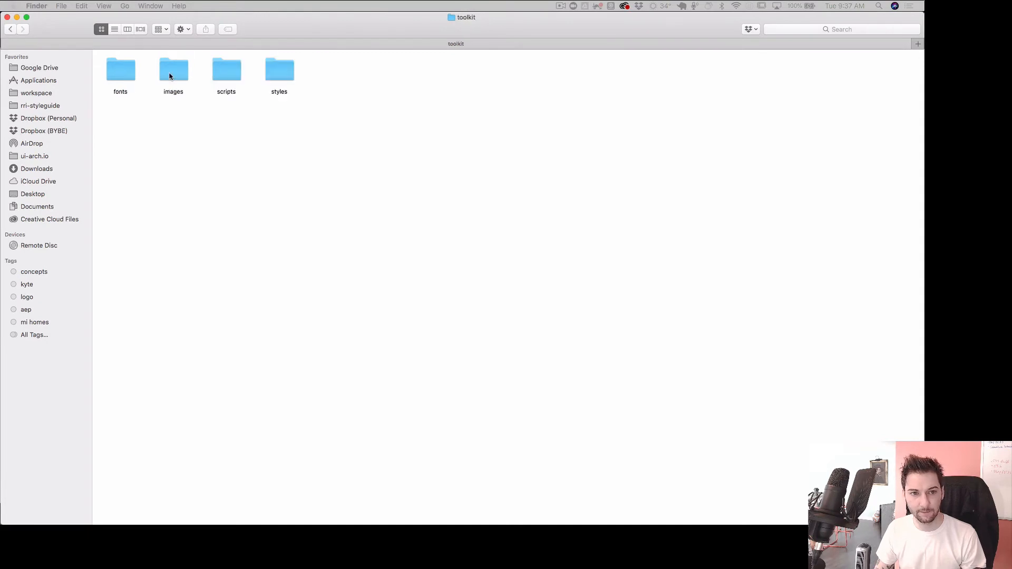
pyautogui.doubleClick(123, 72)
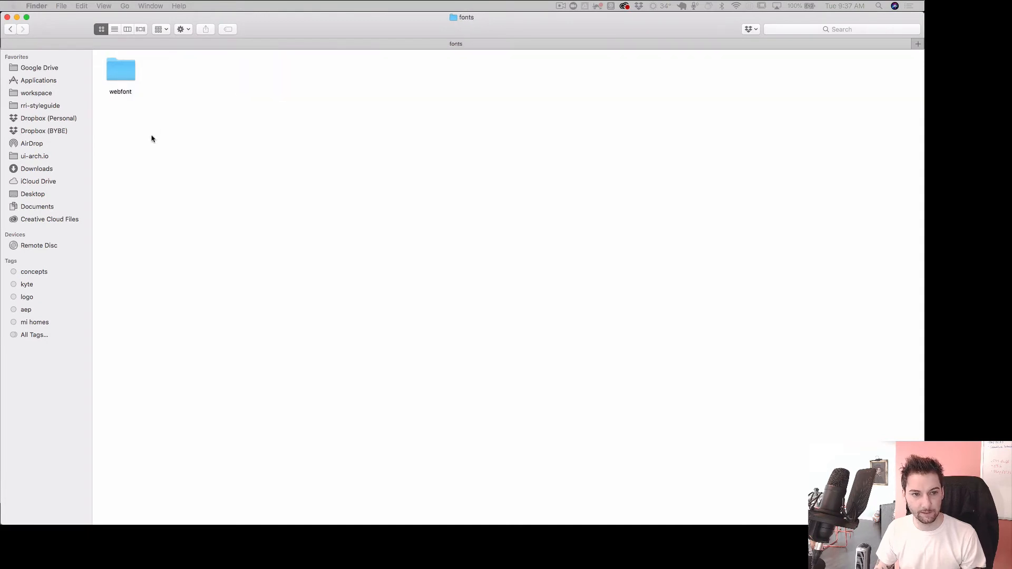
pyautogui.moveTo(145, 113); pyautogui.dragTo(123, 72)
pyautogui.doubleClick(123, 72)
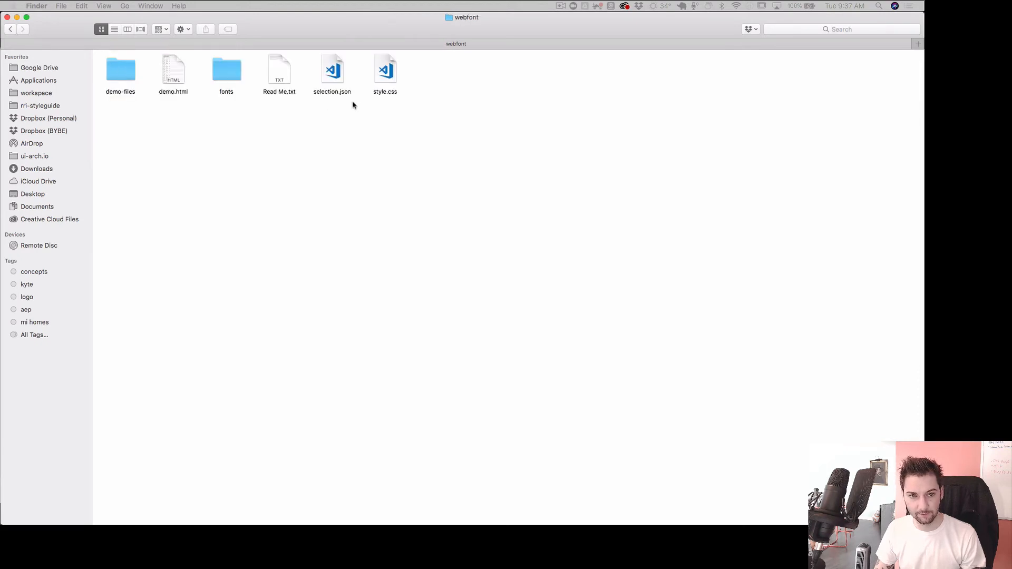
pyautogui.click(11, 30)
# Replace the old webfont folder in fonts with the newly downloaded webfont folder and open it
pyautogui.moveTo(158, 136); pyautogui.dragTo(88, 58)
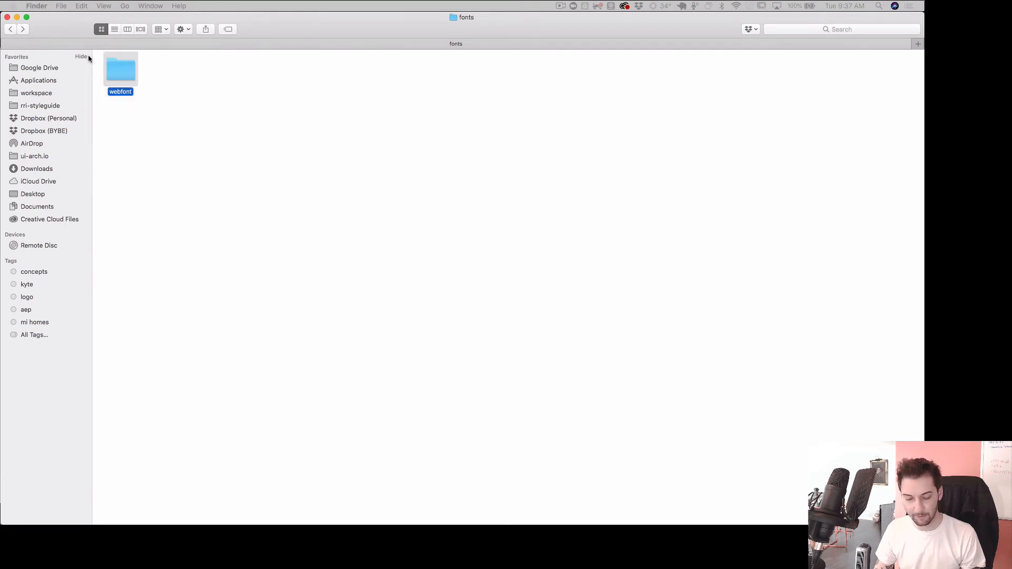
pyautogui.click(96, 60)
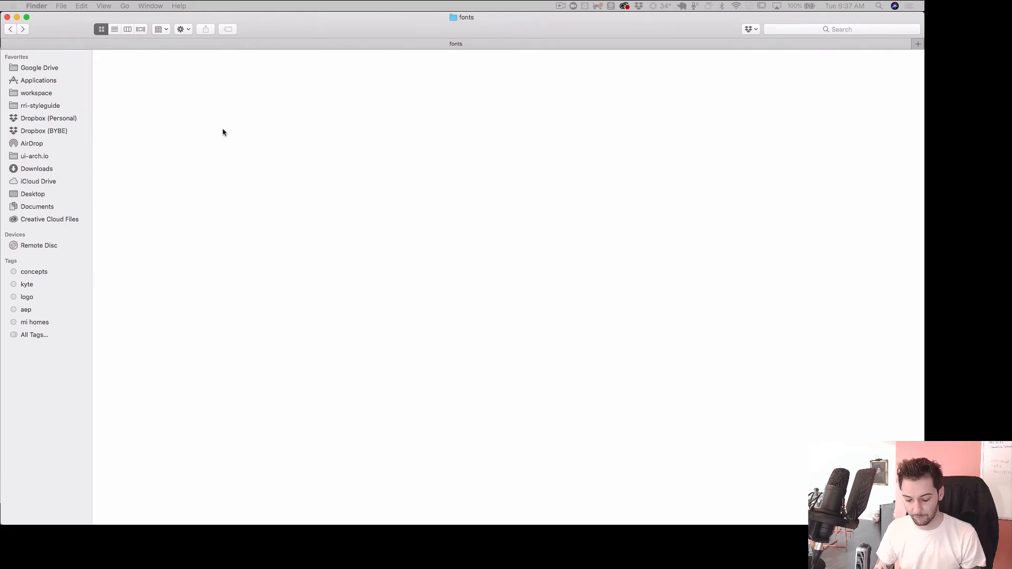
pyautogui.doubleClick(127, 91)
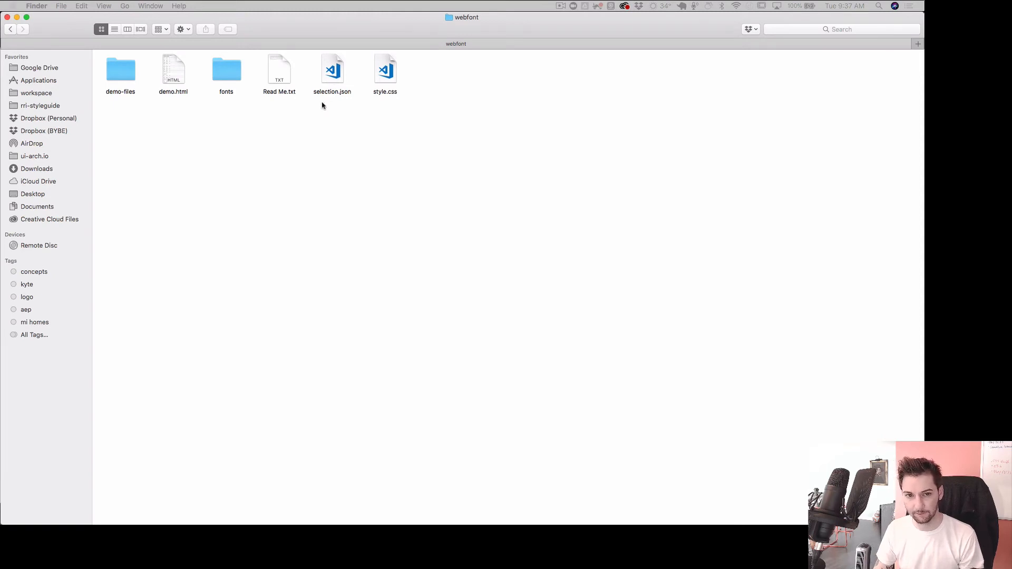
# Switch to iTerm and run gulp fonts in a new terminal window in the fabricator directory
pyautogui.press('super+space')
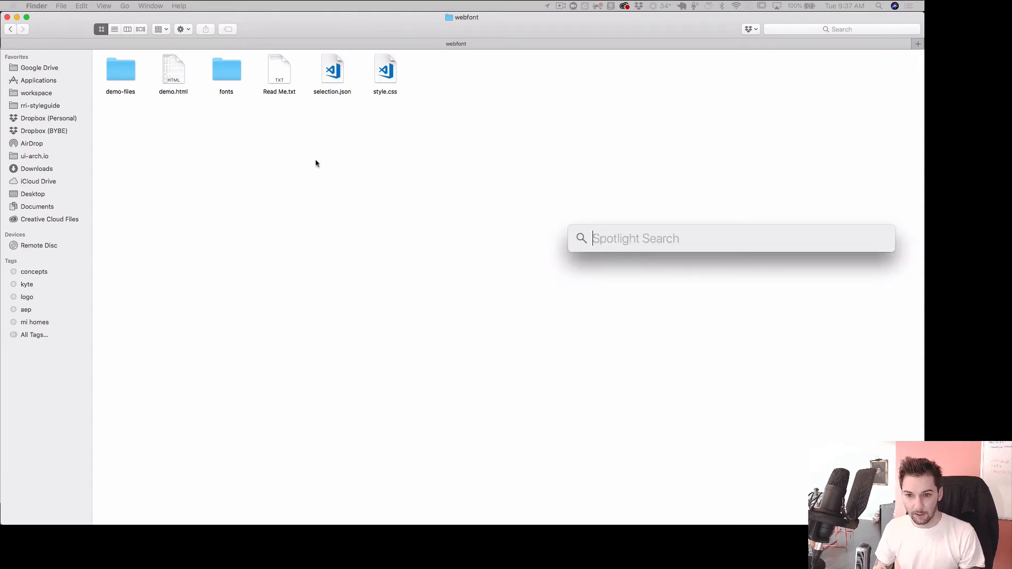
pyautogui.write('i-styl')
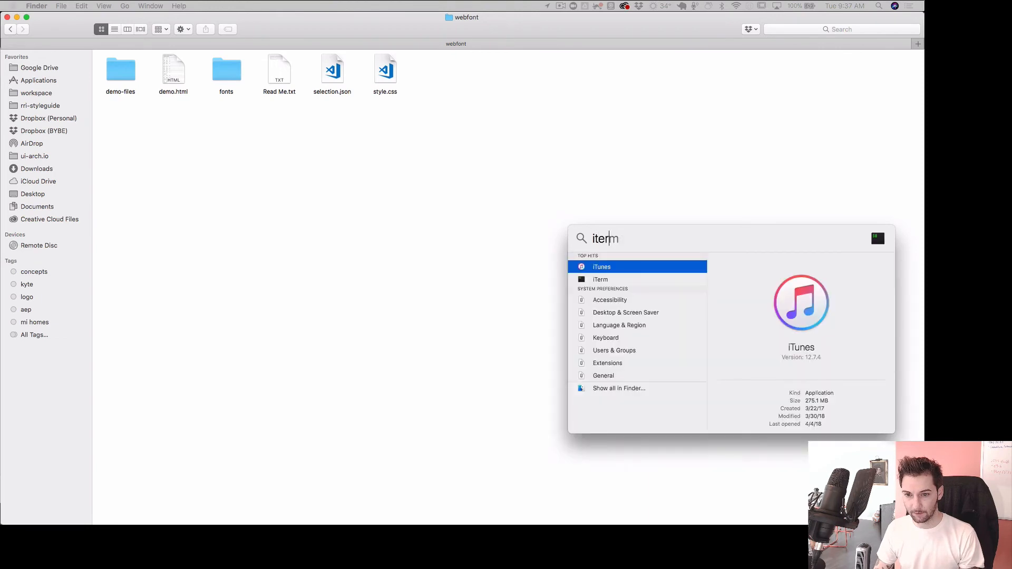
pyautogui.write('e')
pyautogui.press('Return')
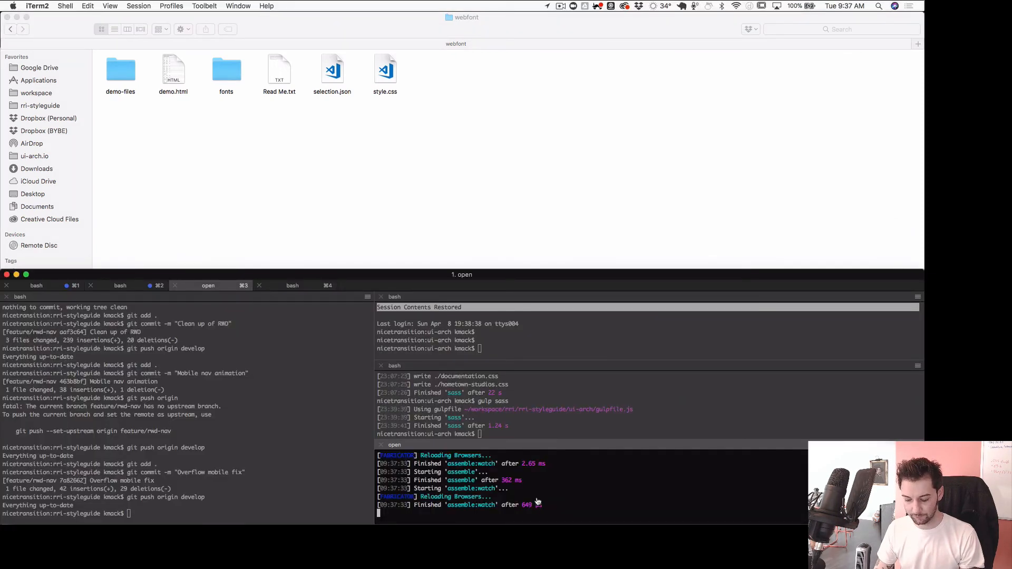
pyautogui.press('super+n')
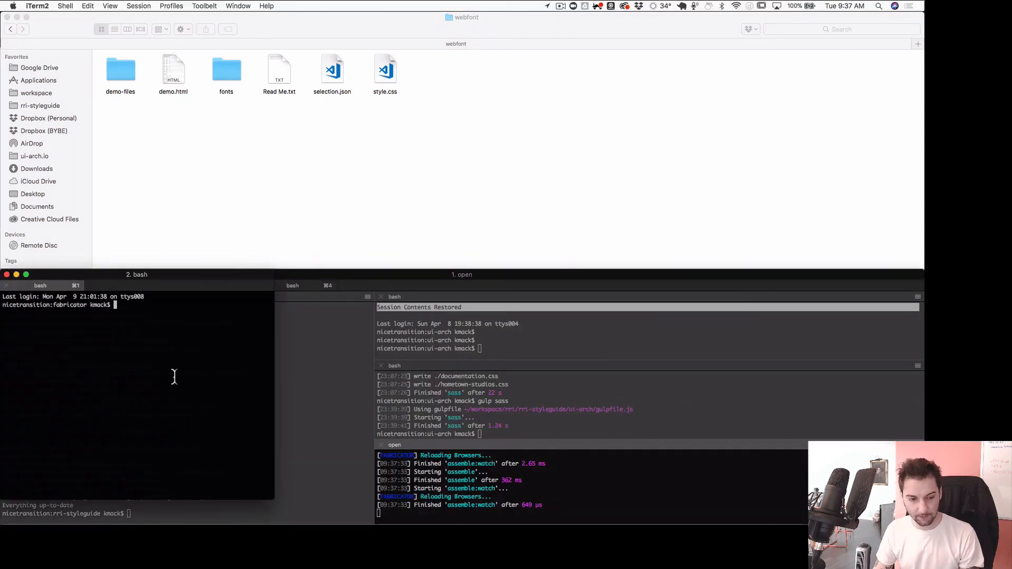
pyautogui.write('gulp font')
pyautogui.write('s')
pyautogui.press('Return')
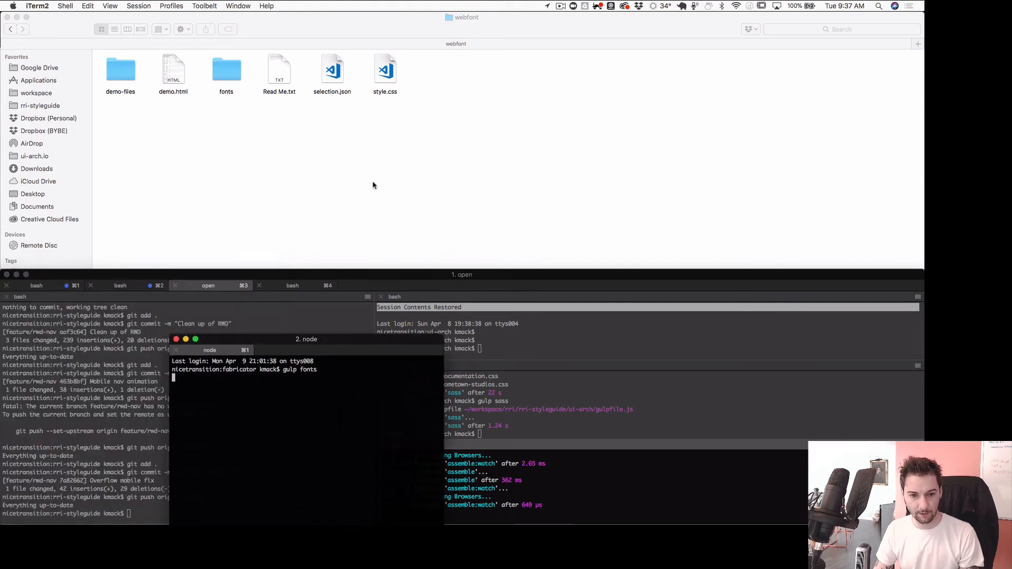
# Switch to the localhost chrome.html page in Chrome, maximize its window, and open and close the mobile menu to check the icons
pyautogui.click(374, 184)
pyautogui.hotkey('ctrl', 'Up')
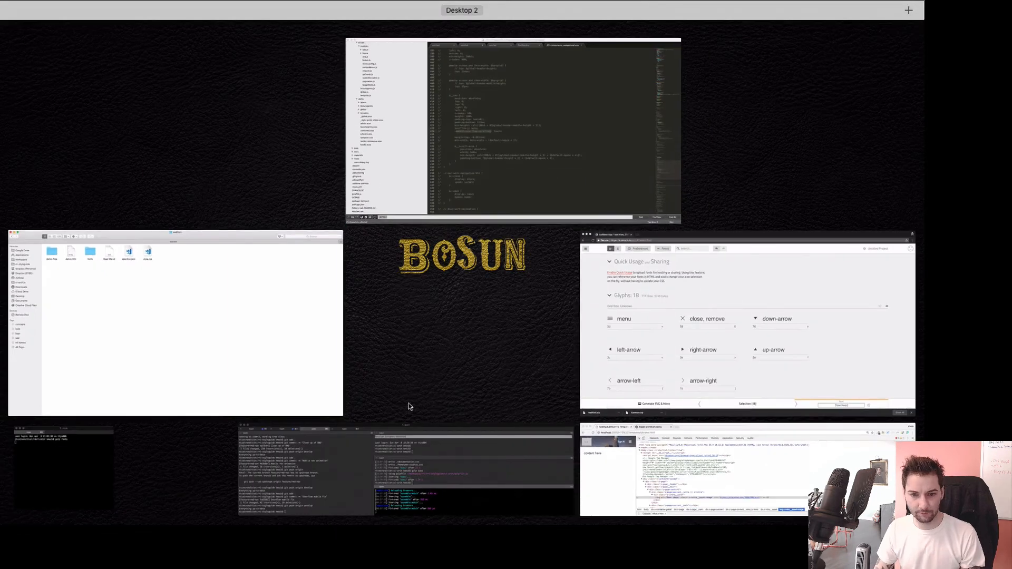
pyautogui.click(593, 475)
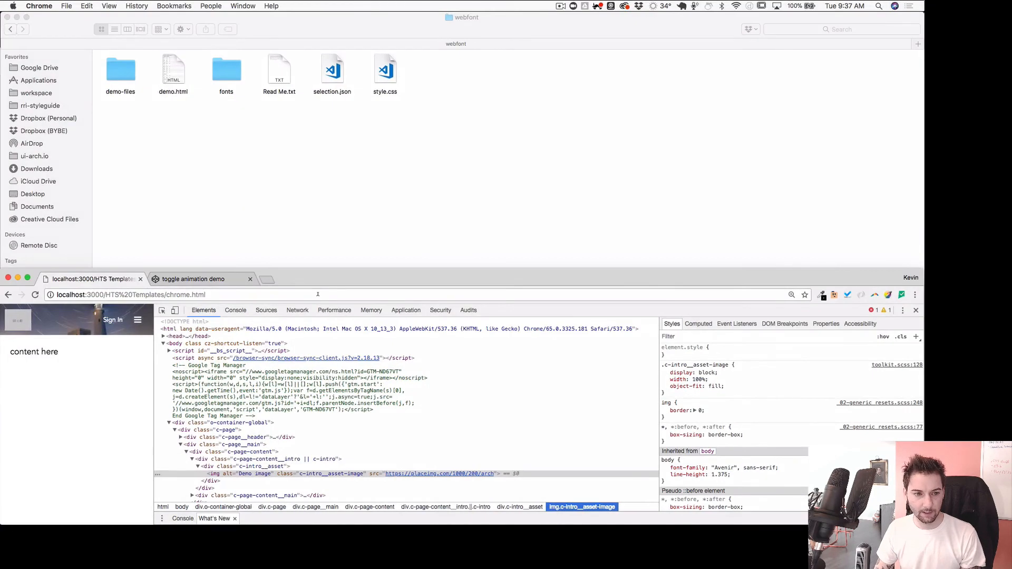
pyautogui.hotkey('ctrl', 'alt', 'Return')
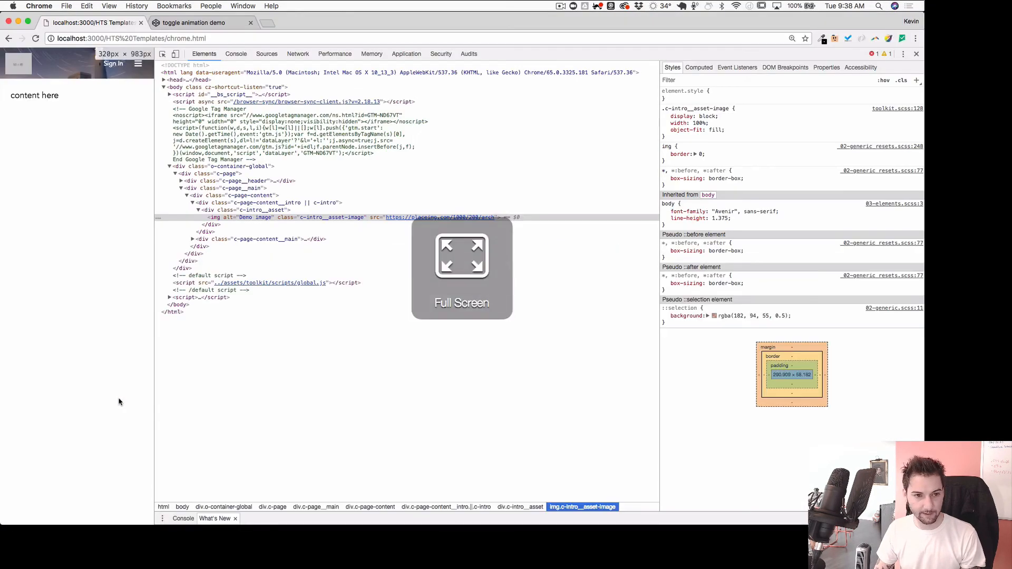
pyautogui.click(138, 65)
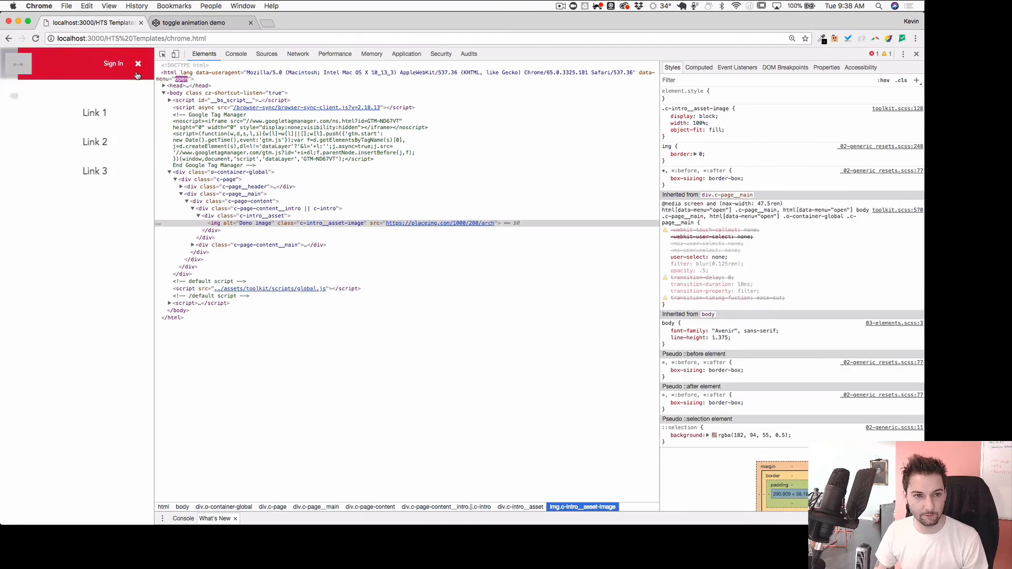
pyautogui.click(138, 67)
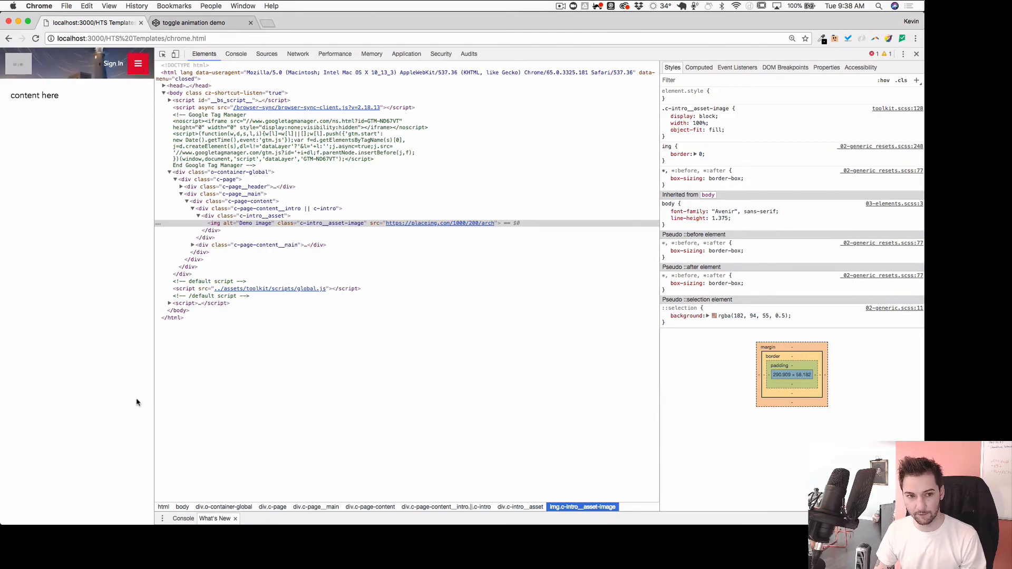
# Inspect the closed menu button and examine the styles of its ::before pseudo-element
pyautogui.rightClick(137, 65)
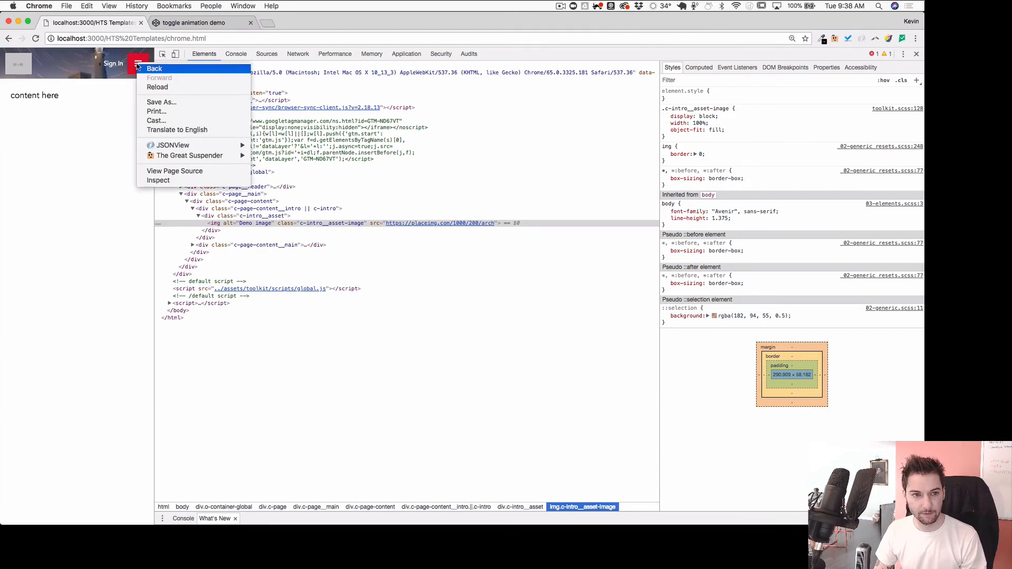
pyautogui.click(152, 182)
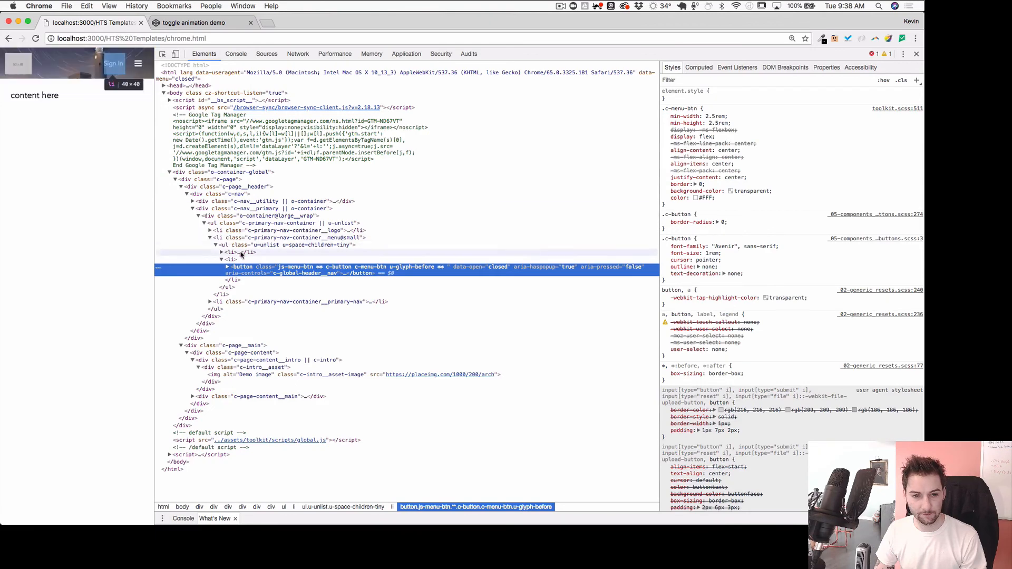
pyautogui.click(228, 269)
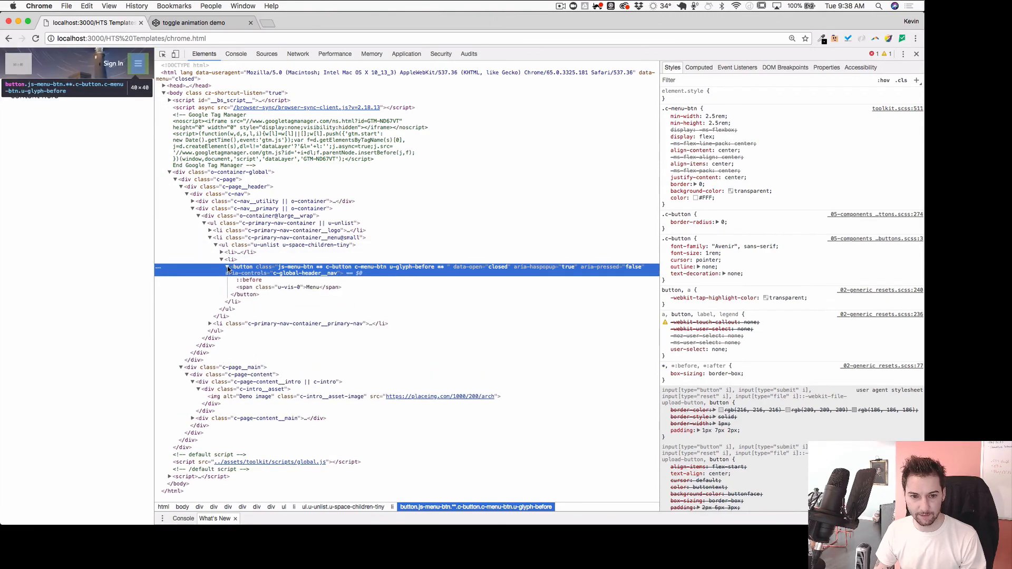
pyautogui.click(250, 280)
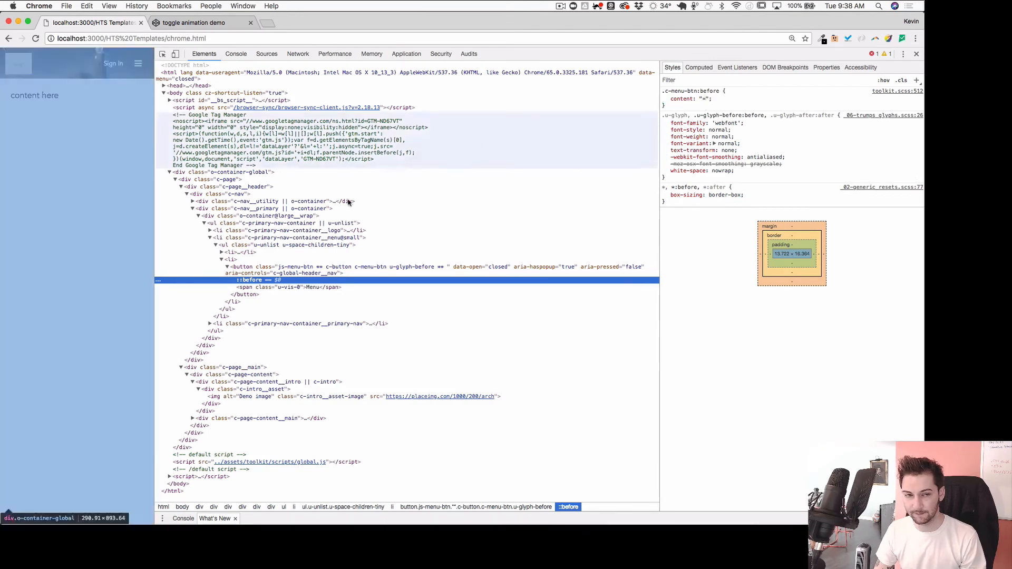
# Reload the page and toggle the mobile menu to check the updated icons, leaving the menu open
pyautogui.click(129, 283)
pyautogui.press('super+r')
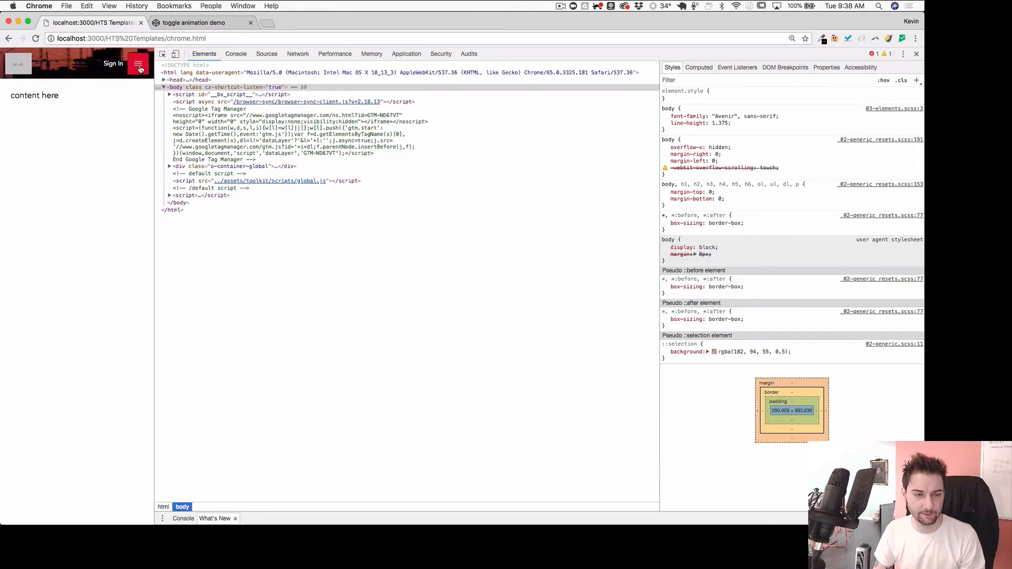
pyautogui.click(139, 69)
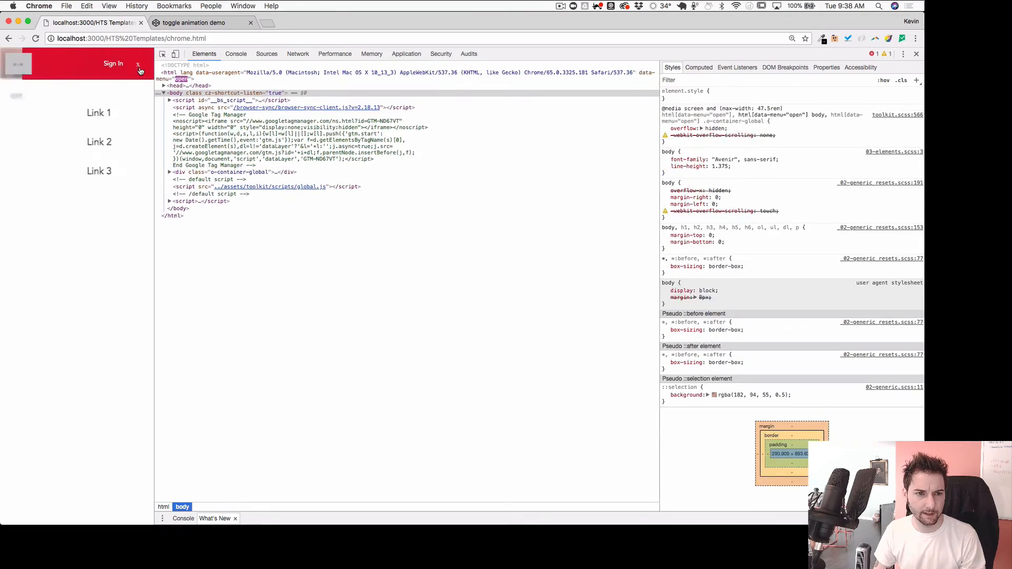
pyautogui.click(140, 69)
pyautogui.click(139, 69)
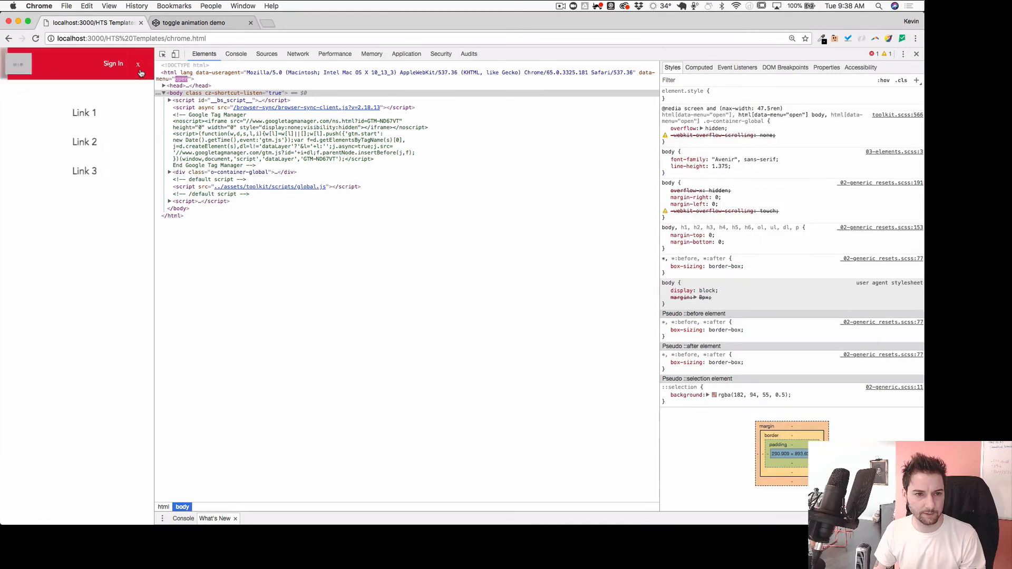
# Inspect the open menu button's ::before pseudo-element and set its content to a capital "X"
pyautogui.rightClick(141, 72)
pyautogui.click(161, 185)
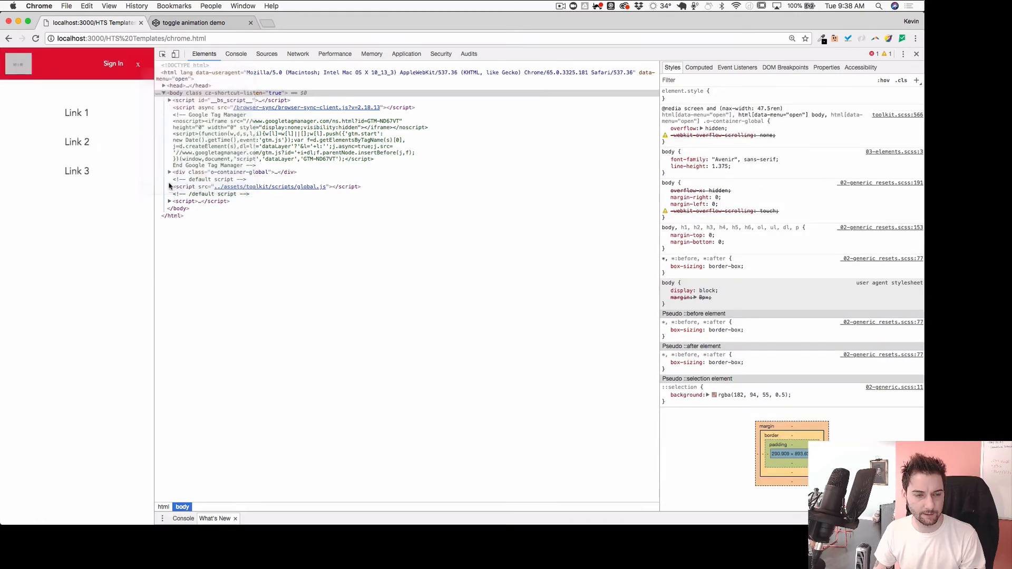
pyautogui.click(228, 267)
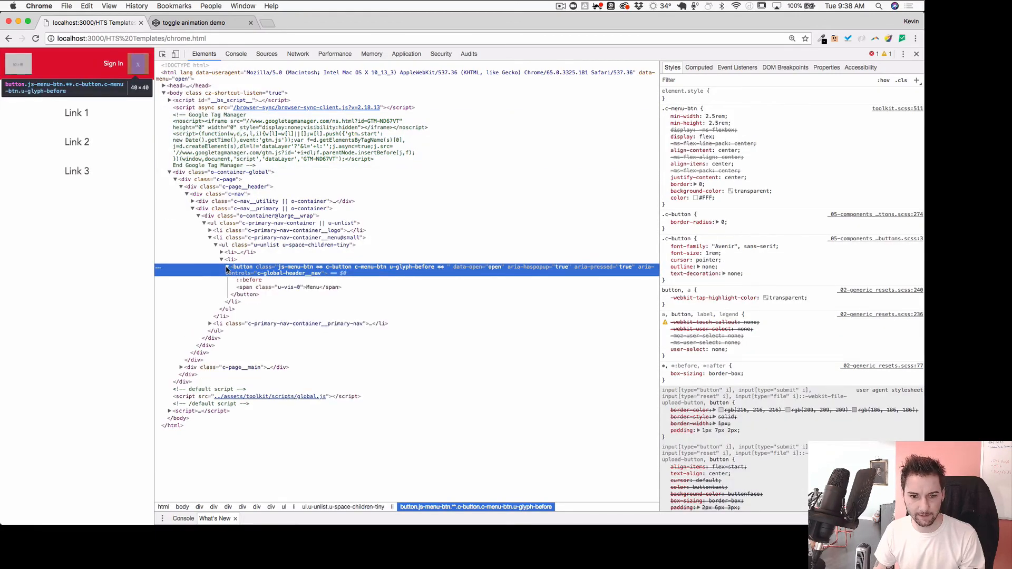
pyautogui.click(249, 280)
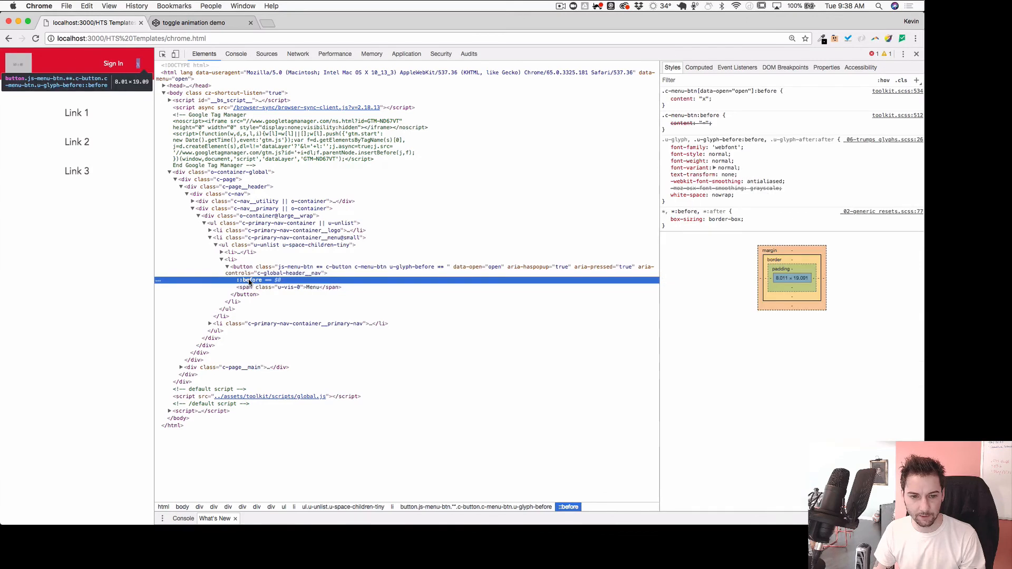
pyautogui.click(705, 98)
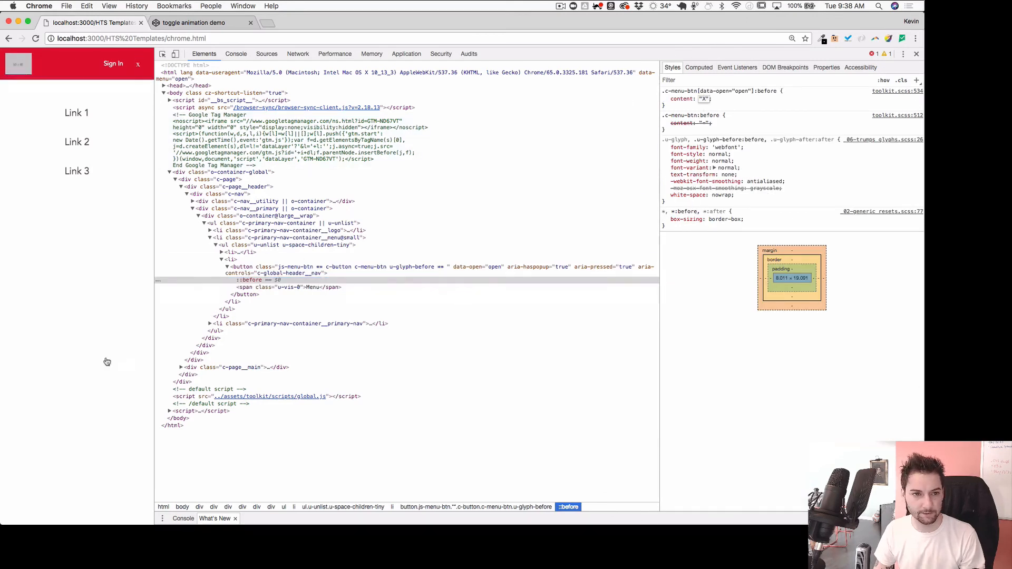
pyautogui.write('x')
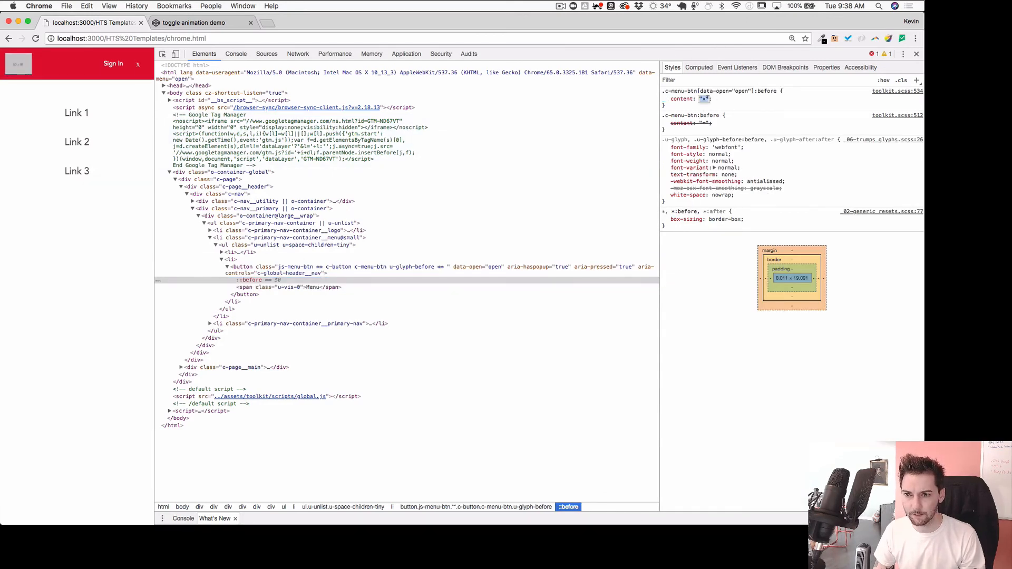
pyautogui.press('BackSpace')
pyautogui.write('X')
pyautogui.press('Return')
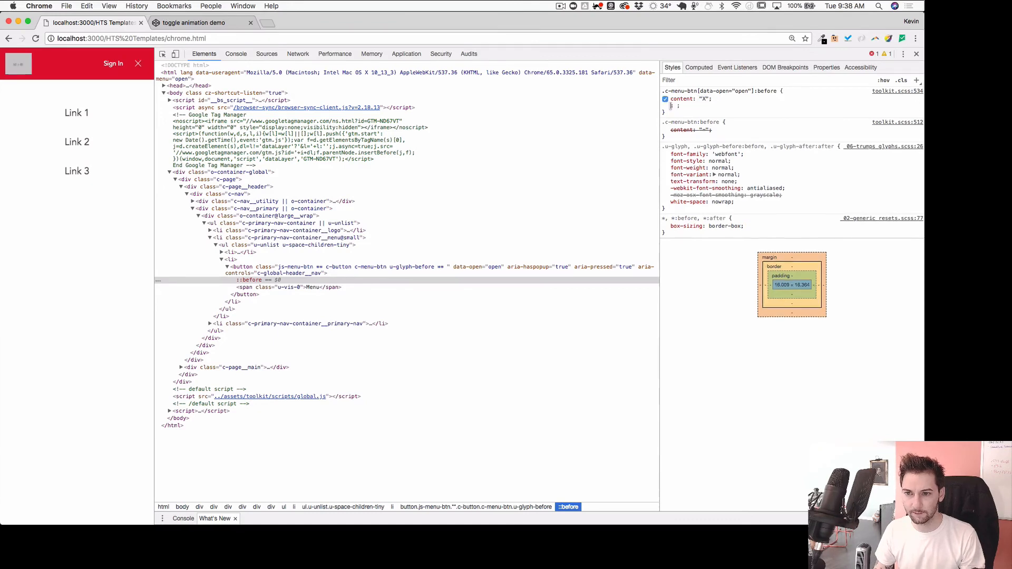
# Close and reopen the mobile menu several times to check the menu and close icons, leaving the menu closed
pyautogui.click(138, 68)
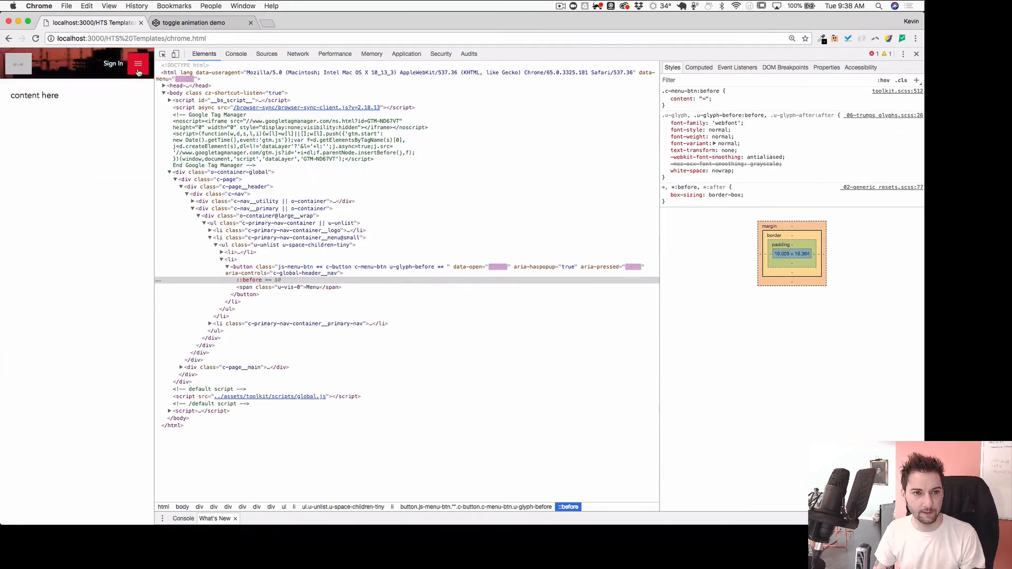
pyautogui.click(138, 69)
pyautogui.click(139, 72)
pyautogui.click(138, 71)
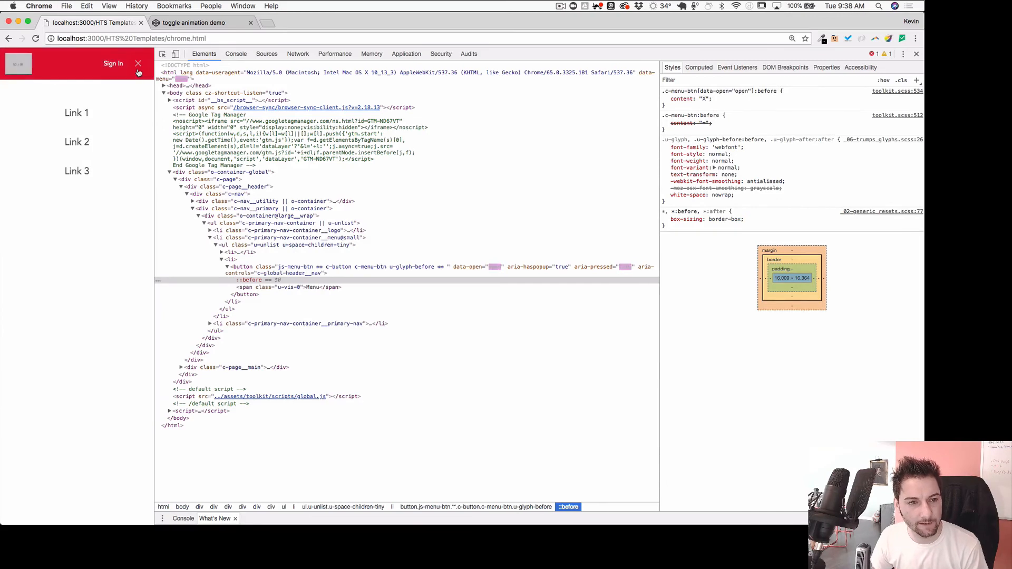
pyautogui.click(139, 72)
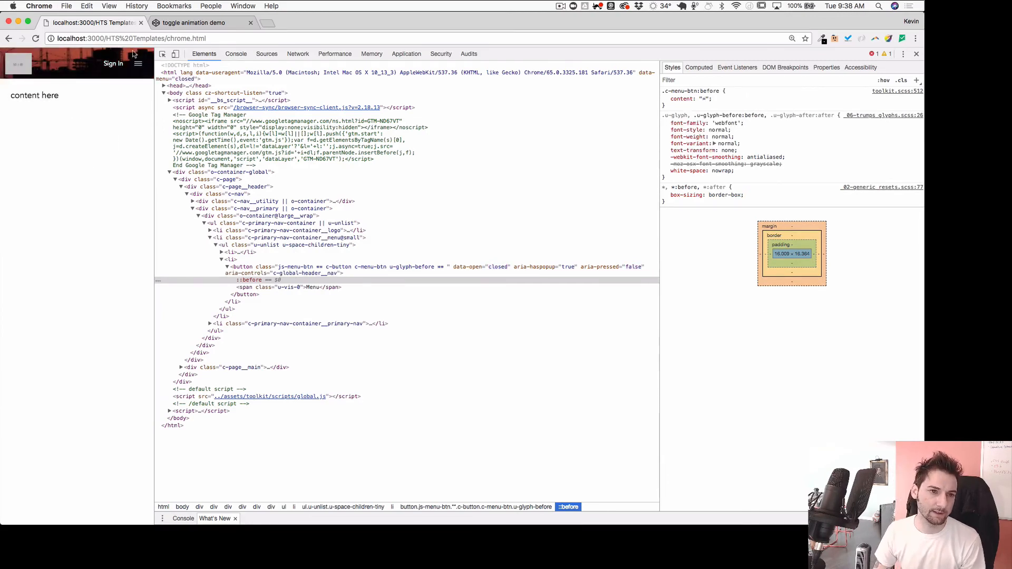
pyautogui.click(138, 71)
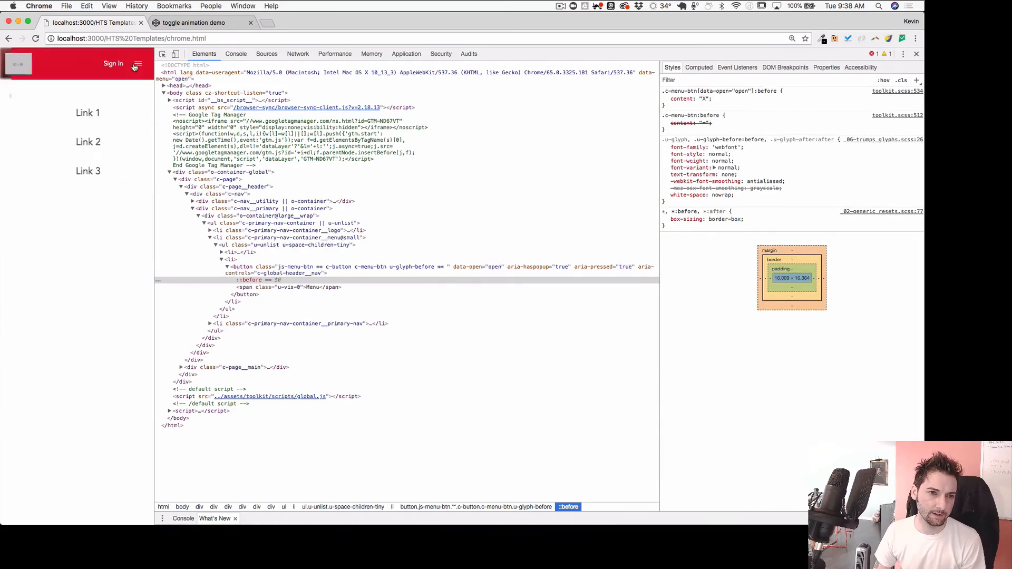
pyautogui.click(138, 68)
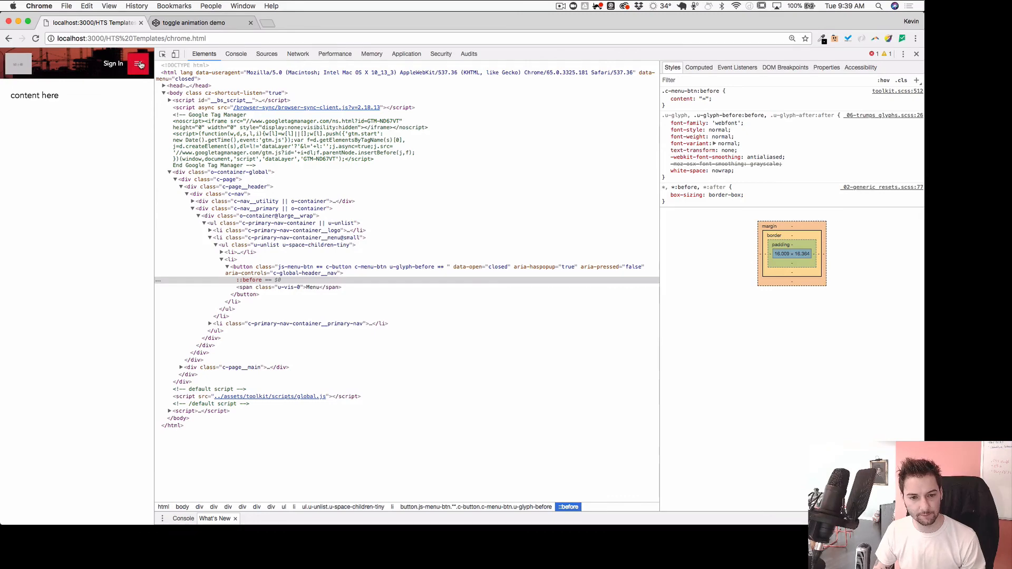
# Select the menu button element and add a font-size of 18px to its .c-menu-btn rule
pyautogui.click(257, 280)
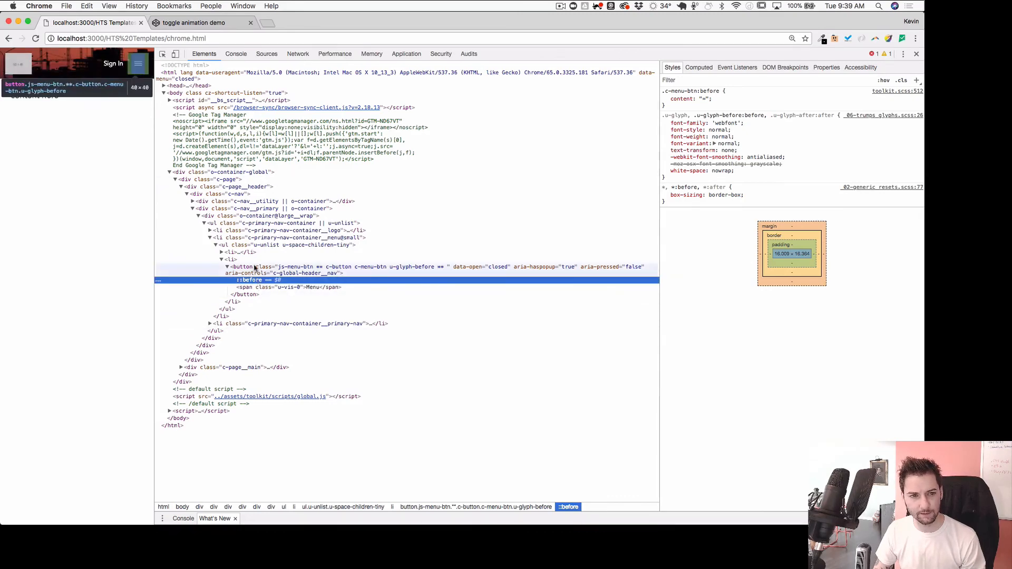
pyautogui.click(255, 269)
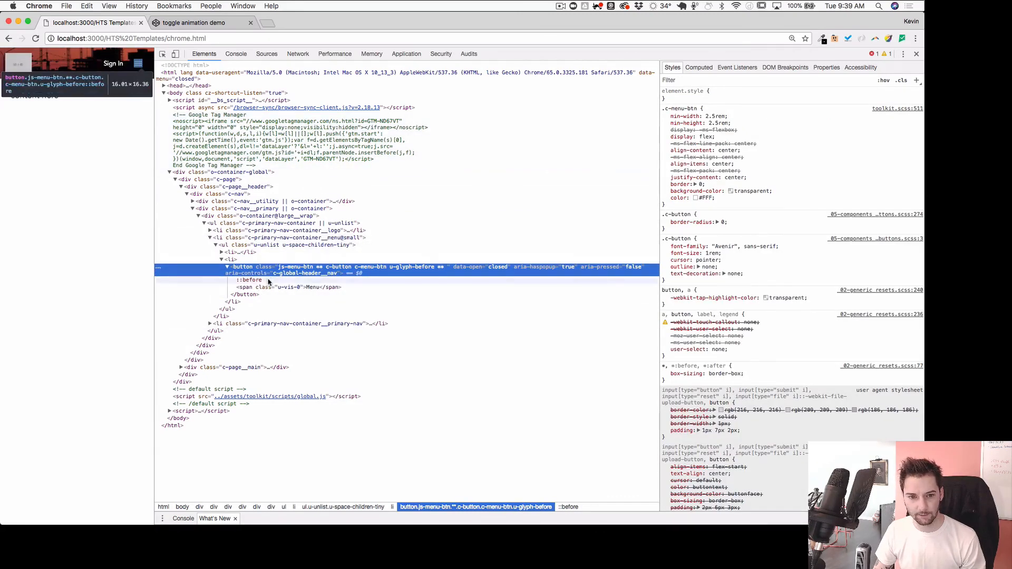
pyautogui.click(268, 281)
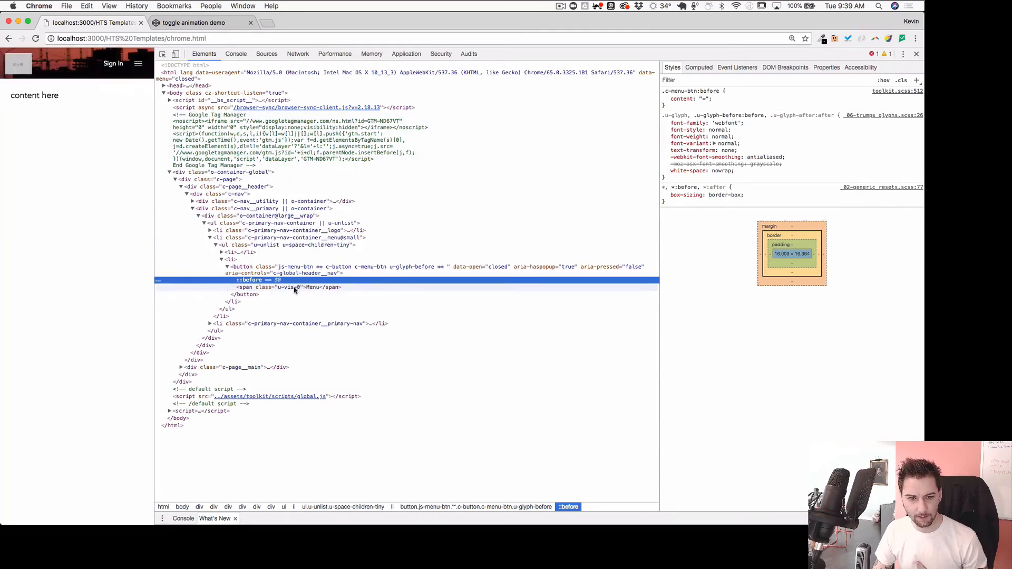
pyautogui.click(296, 269)
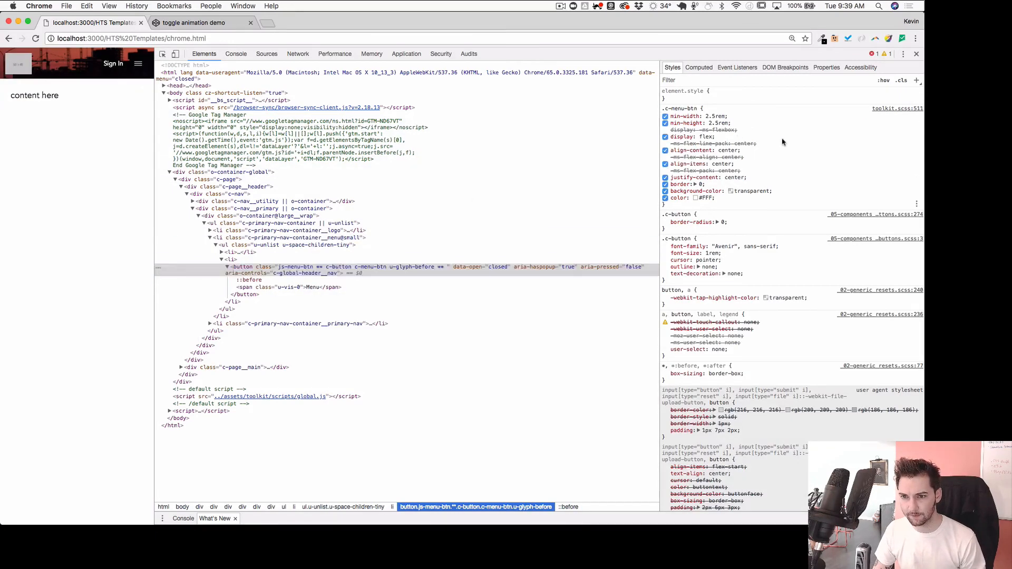
pyautogui.click(782, 142)
pyautogui.write('font-si')
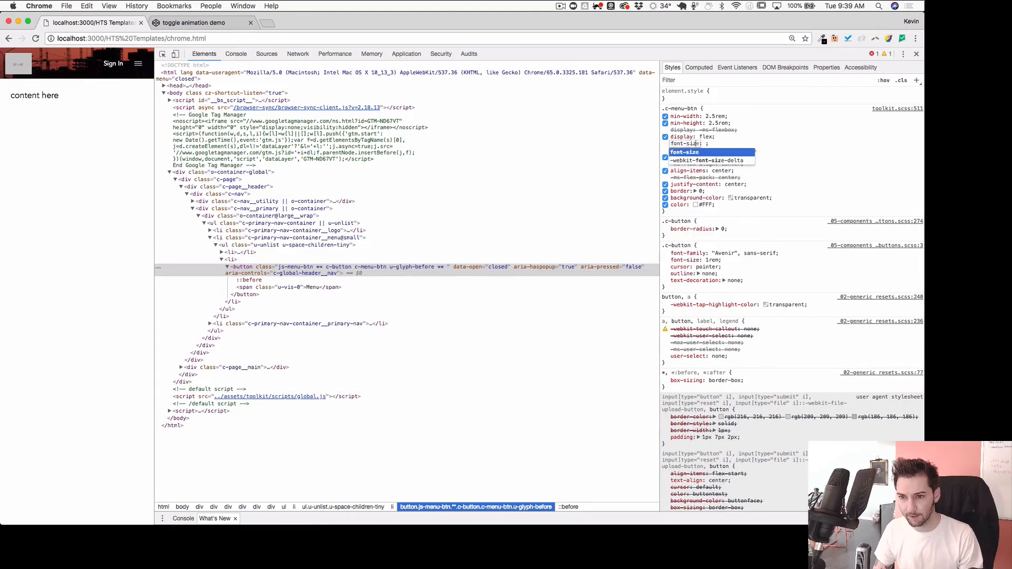
pyautogui.press('Tab')
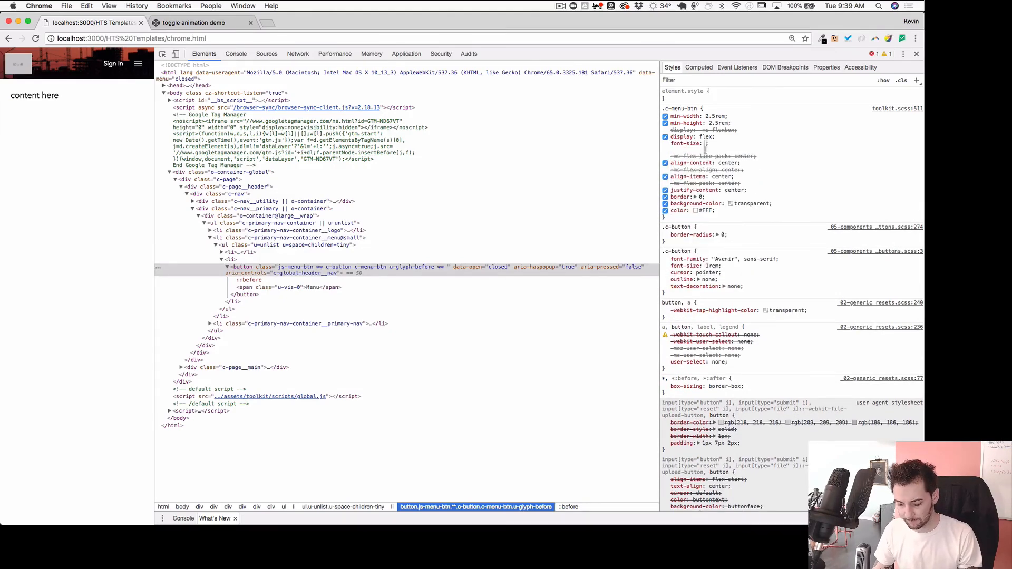
pyautogui.write('18px')
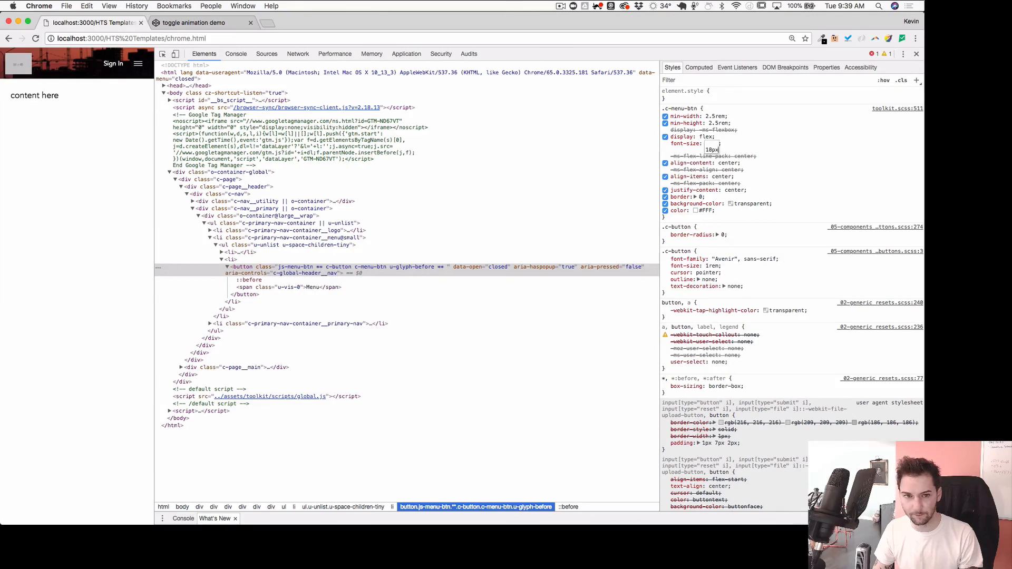
pyautogui.press('Tab')
# Increase the font-size in the .c-menu-btn rule to 27px
pyautogui.click(710, 143)
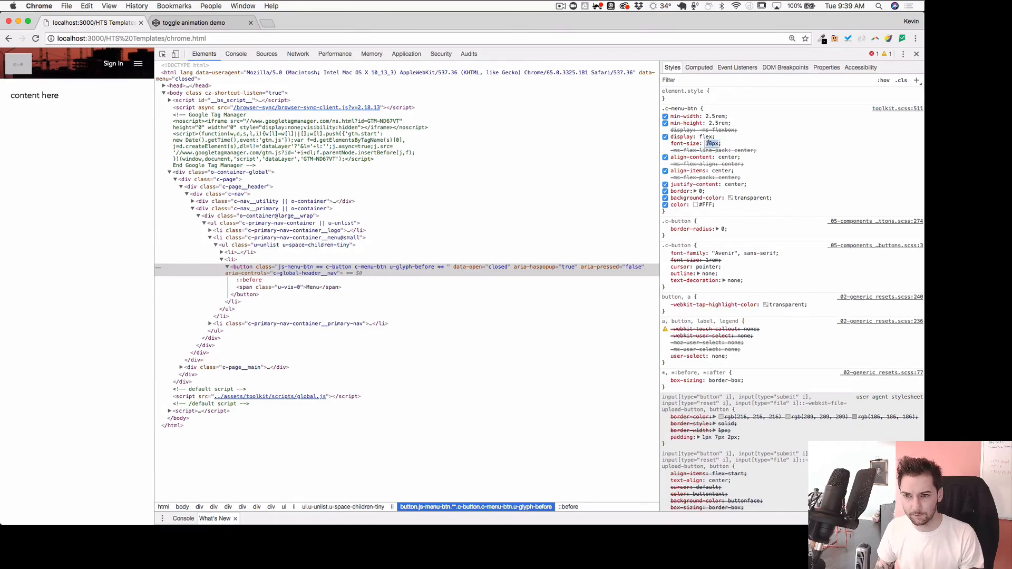
pyautogui.press('Up')
pyautogui.press('Up')
pyautogui.press('Up')
pyautogui.press('Up')
pyautogui.press('Up')
pyautogui.press('Up')
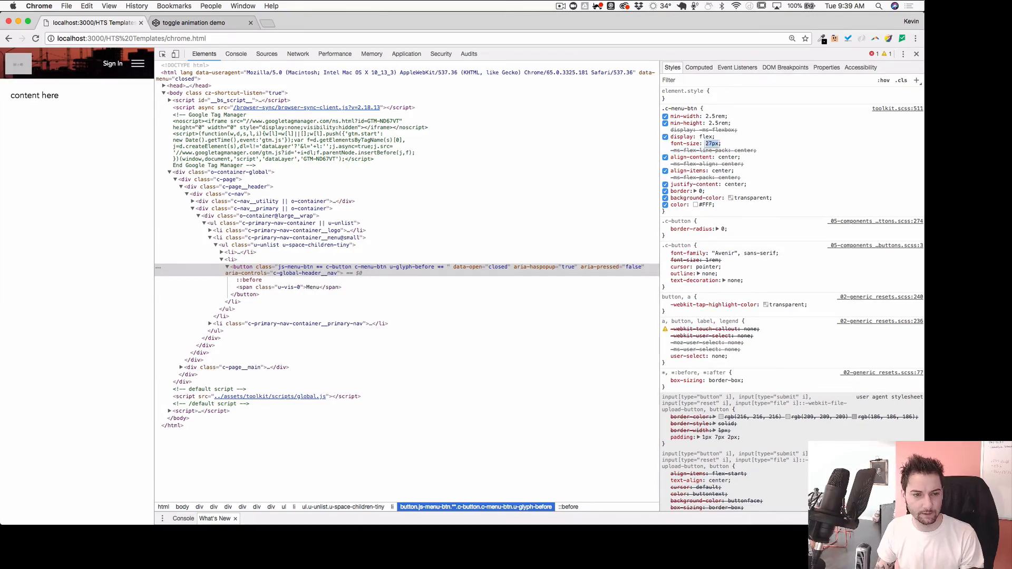
pyautogui.press('Down')
pyautogui.press('Up')
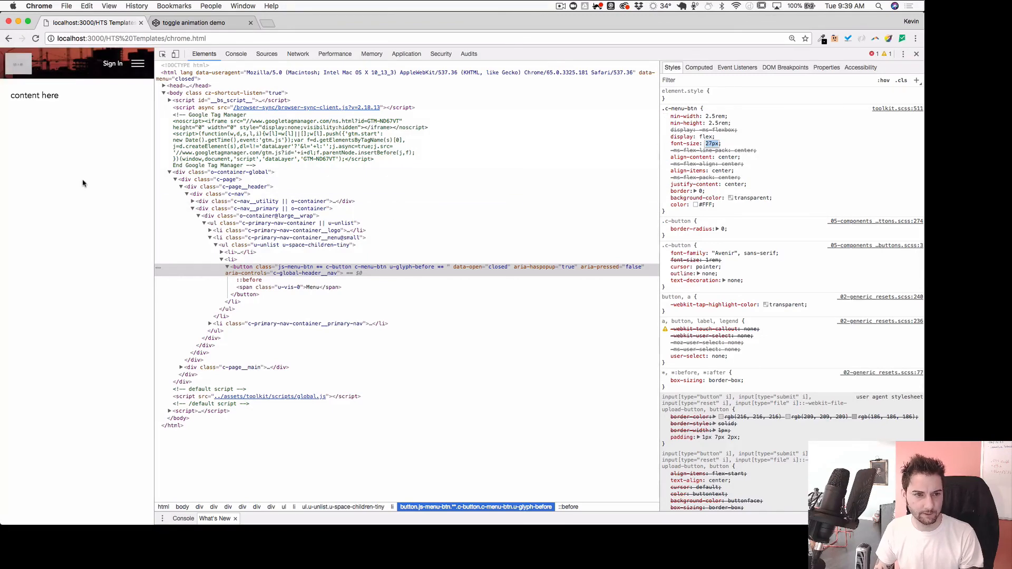
# Toggle the mobile menu repeatedly to check the enlarged menu and close icons, leaving the menu closed
pyautogui.click(147, 69)
pyautogui.click(147, 70)
pyautogui.click(147, 70)
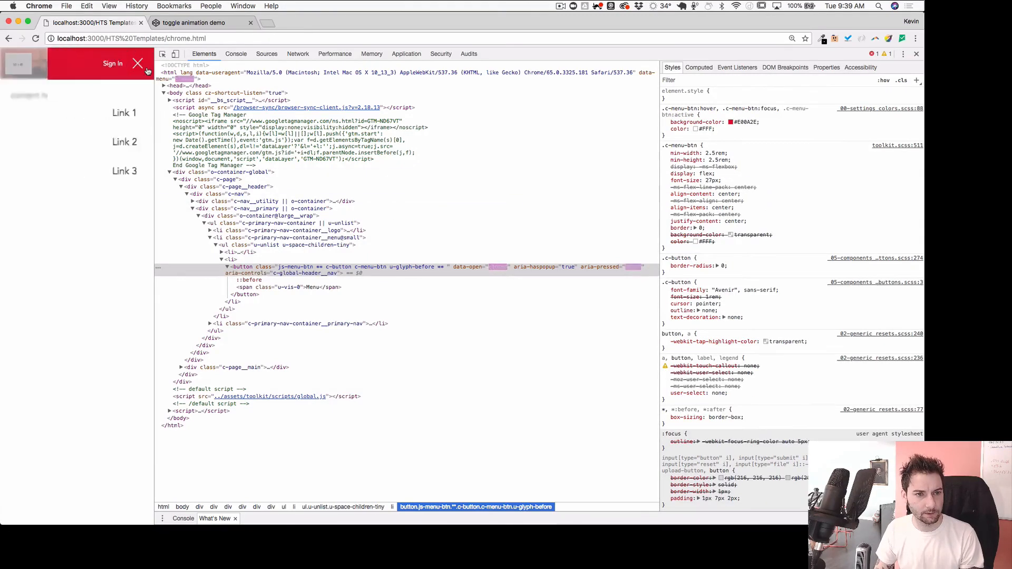
pyautogui.click(147, 69)
pyautogui.click(147, 70)
pyautogui.click(147, 70)
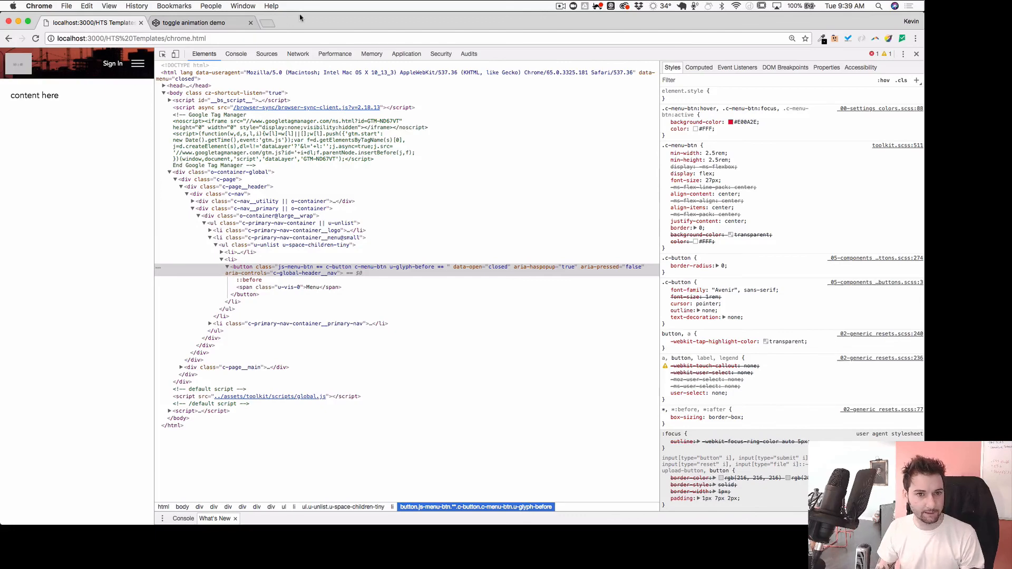
# Open the IcoMoon app at icomoon.io/app/ in a new browser tab
pyautogui.click(268, 22)
pyautogui.write('icomoon.io/app/')
pyautogui.press('Return')
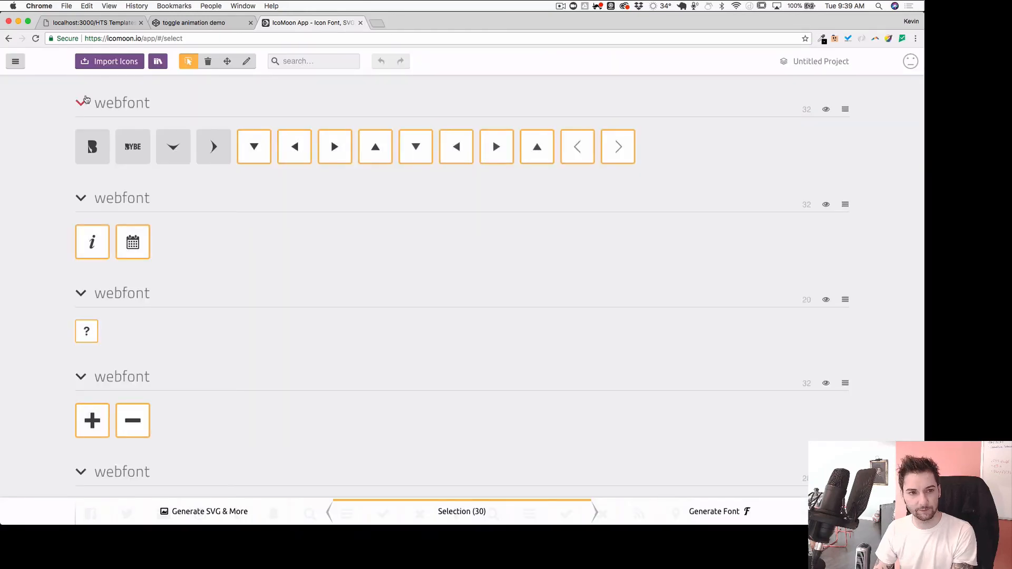
# Import selection.json from the rri-styleguide assets/toolkit/fonts/webfont folder into IcoMoon and load its stored settings
pyautogui.click(99, 66)
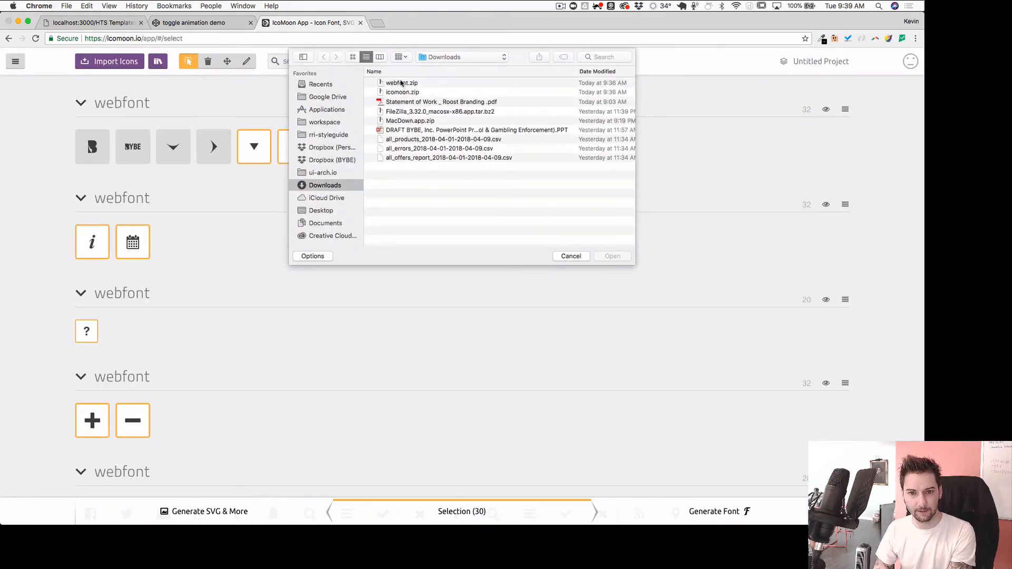
pyautogui.click(451, 57)
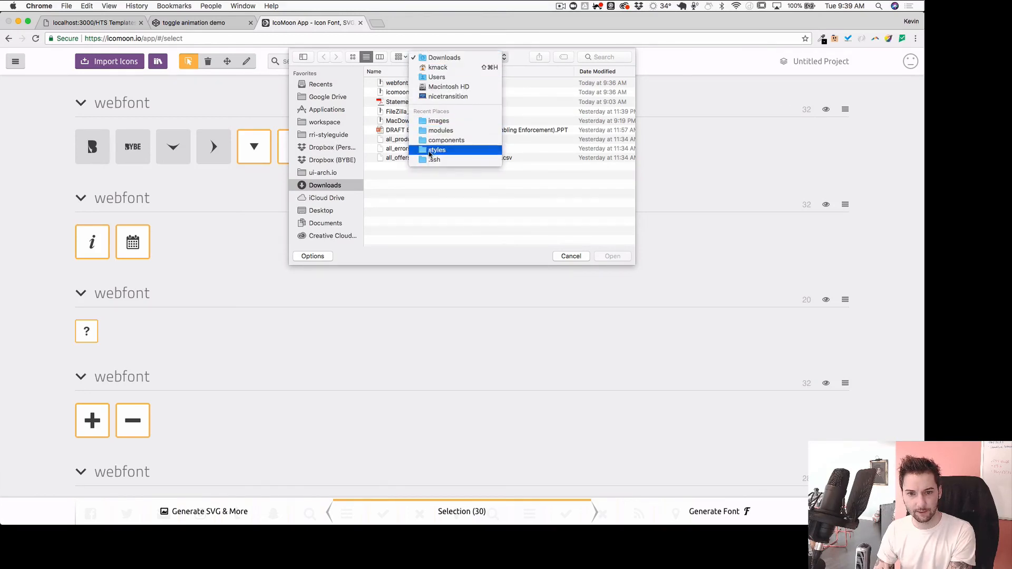
pyautogui.click(327, 136)
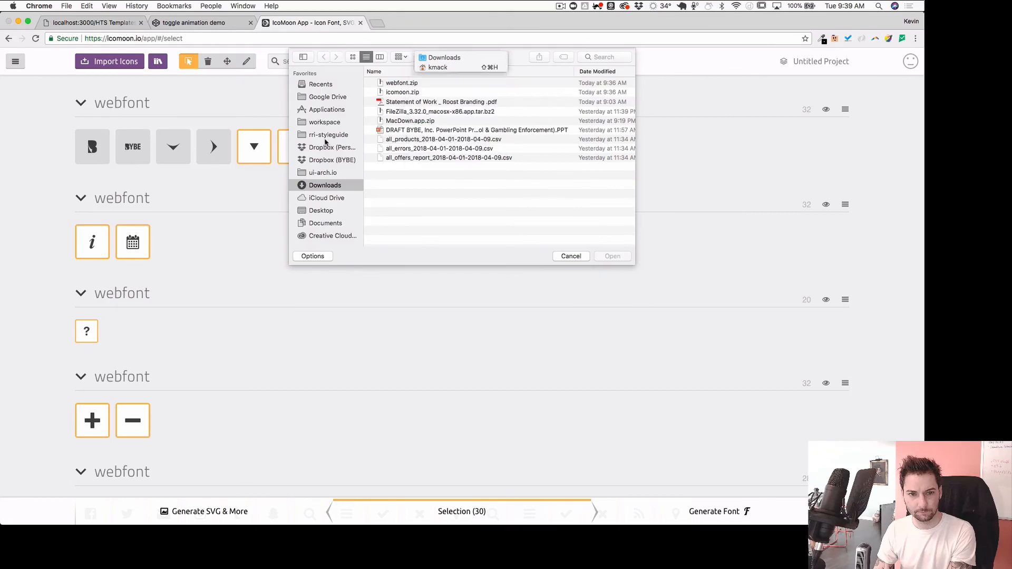
pyautogui.click(327, 135)
pyautogui.scroll(-5, 406, 151)
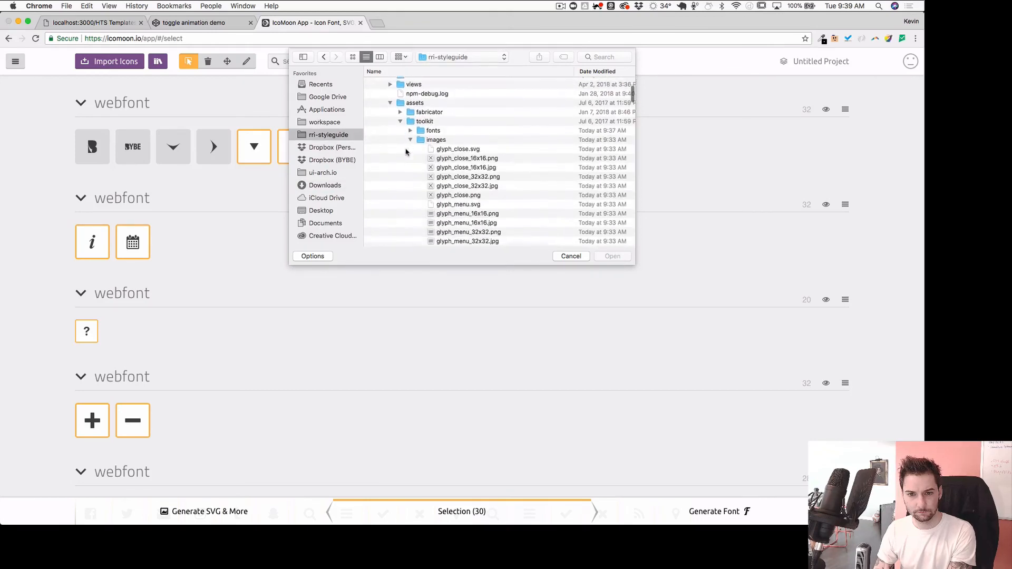
pyautogui.click(406, 129)
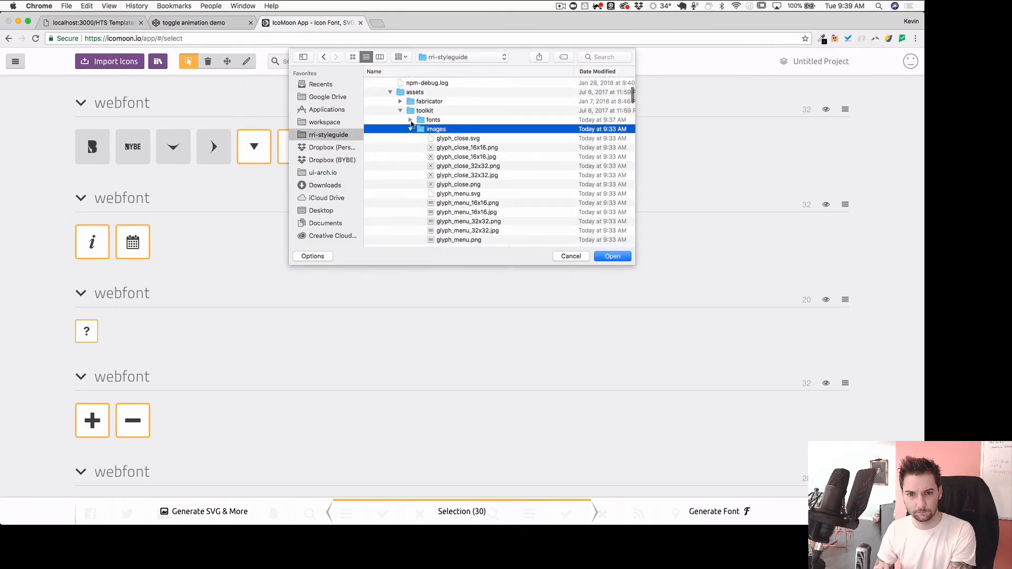
pyautogui.click(411, 120)
pyautogui.click(421, 129)
pyautogui.click(466, 177)
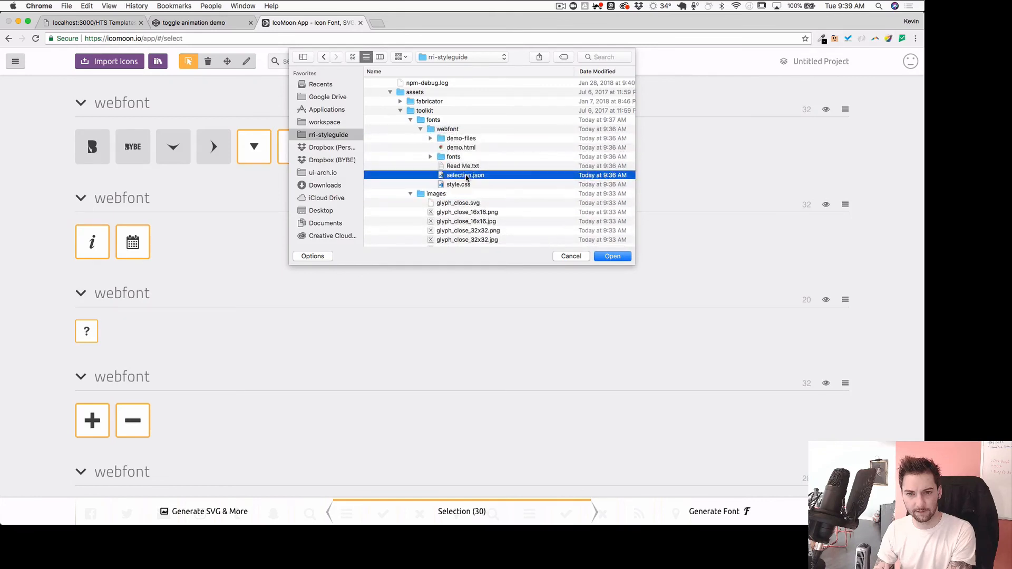
pyautogui.click(617, 258)
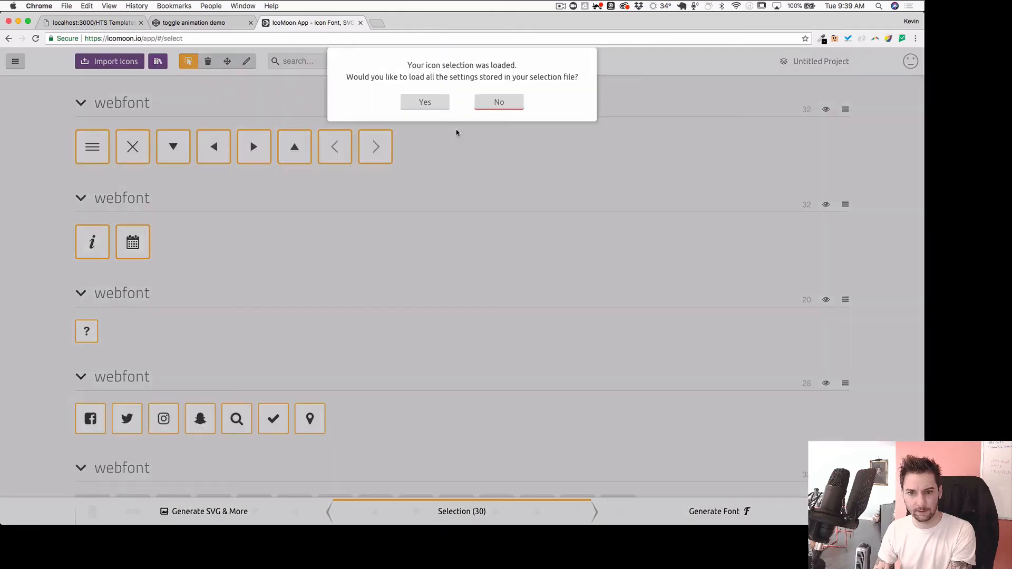
pyautogui.click(424, 103)
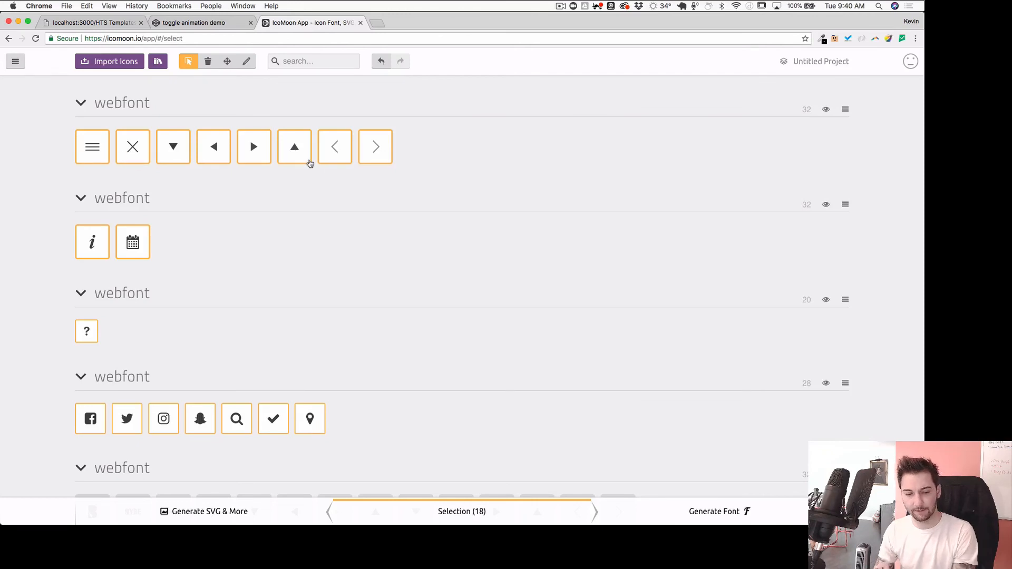
# Deselect the four solid triangle arrow icons in the first webfont set and close the IcoMoon tab
pyautogui.click(255, 147)
pyautogui.click(214, 153)
pyautogui.click(173, 147)
pyautogui.click(286, 143)
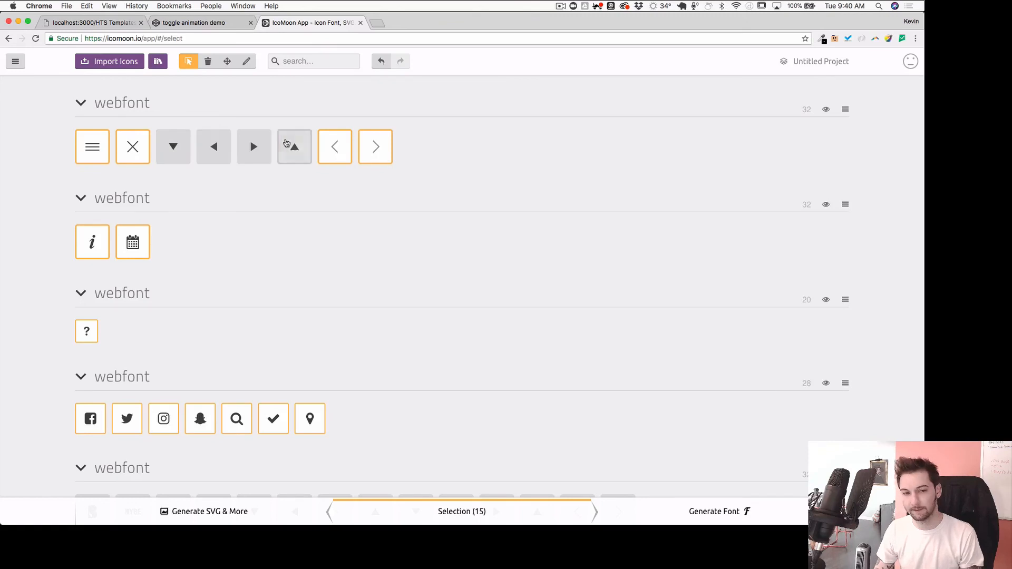
pyautogui.click(361, 23)
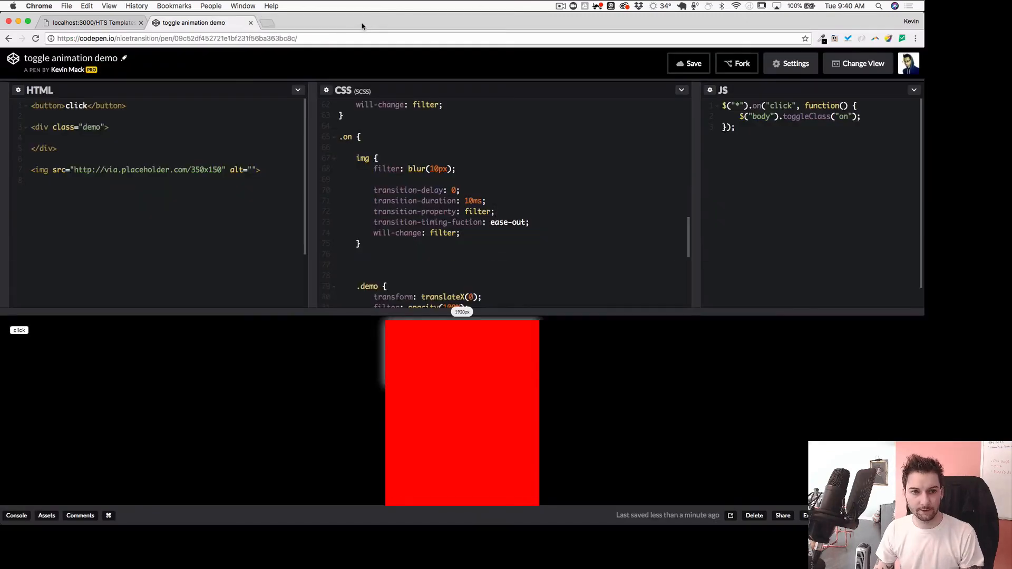
# Return to the localhost chrome.html page and toggle the mobile menu to recheck its icons, leaving the menu closed
pyautogui.click(97, 24)
pyautogui.click(139, 64)
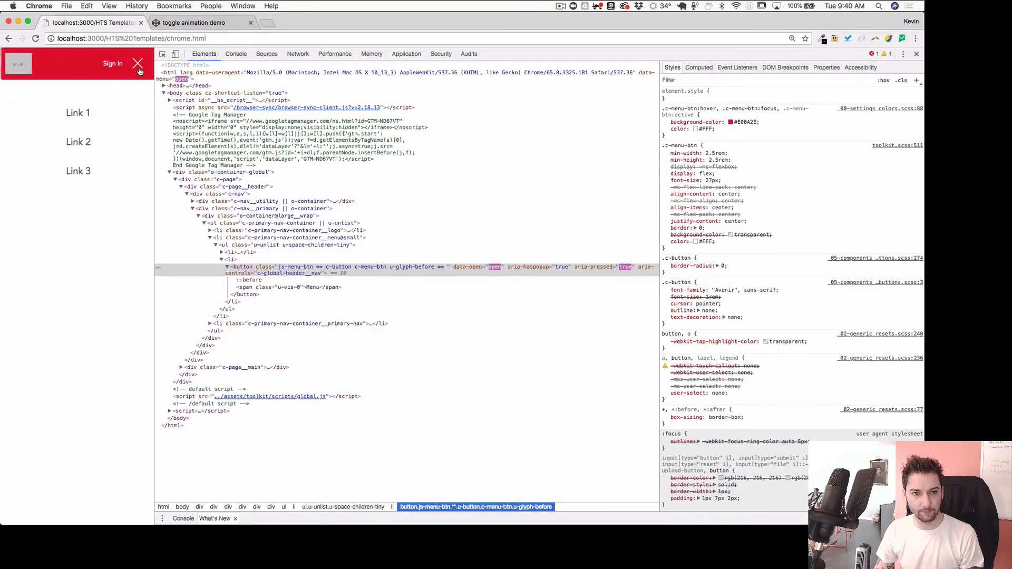
pyautogui.click(138, 66)
pyautogui.click(140, 69)
pyautogui.click(138, 66)
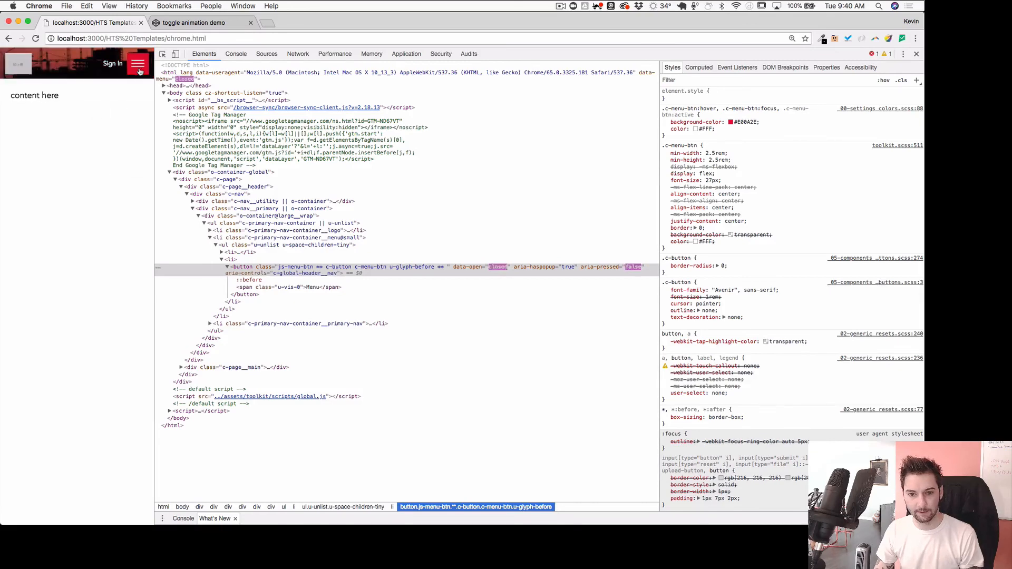